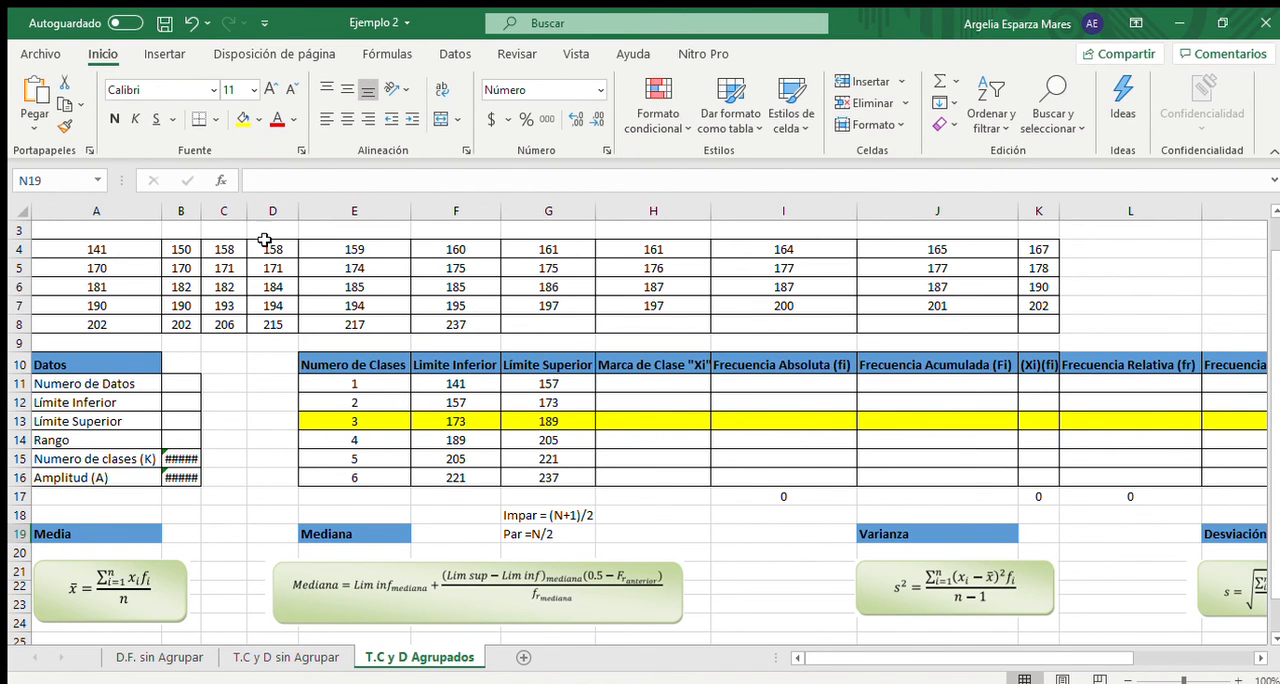
# - Calculate Numero de Datos in B11 by counting the data range A4:K8 with the CONTAR function
pyautogui.scroll(1, 413, 316)
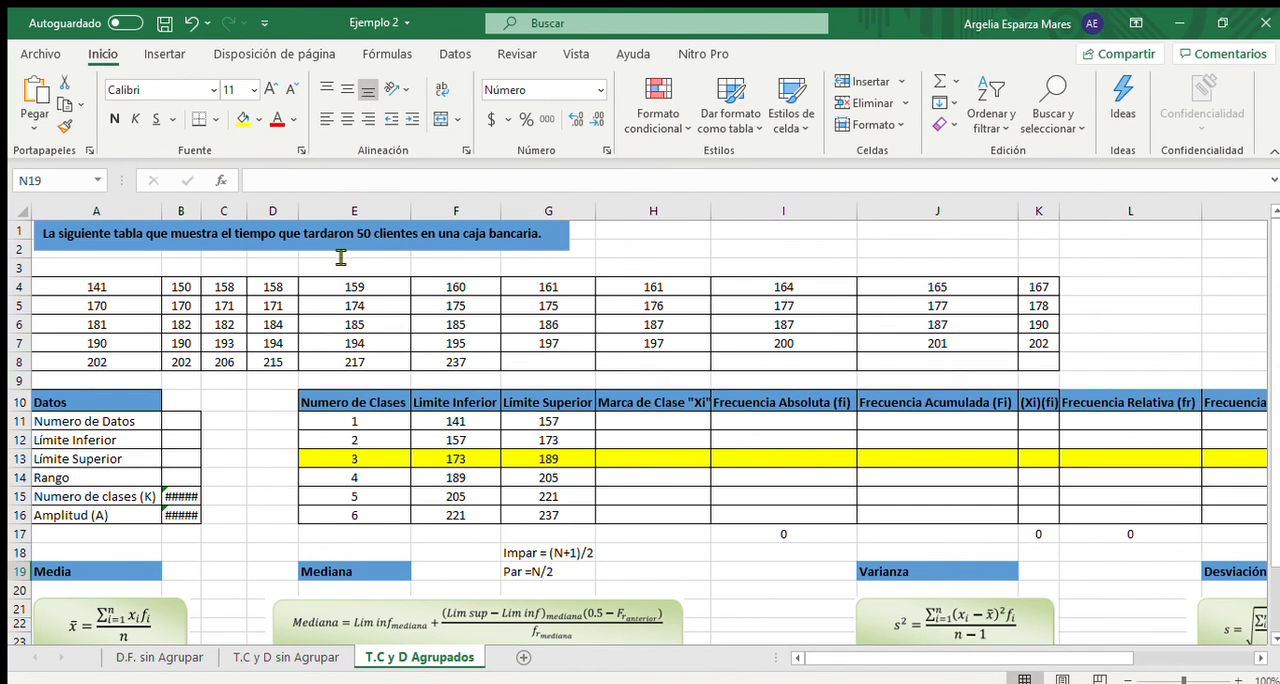
pyautogui.click(181, 419)
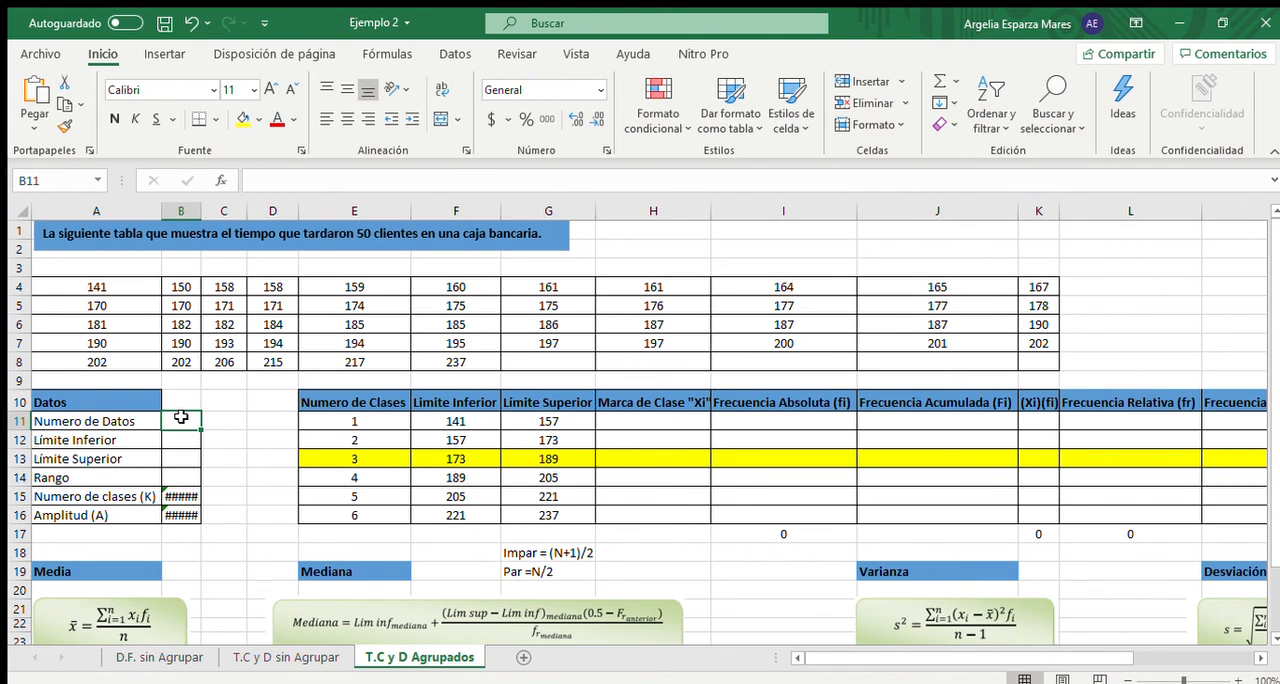
pyautogui.write('=')
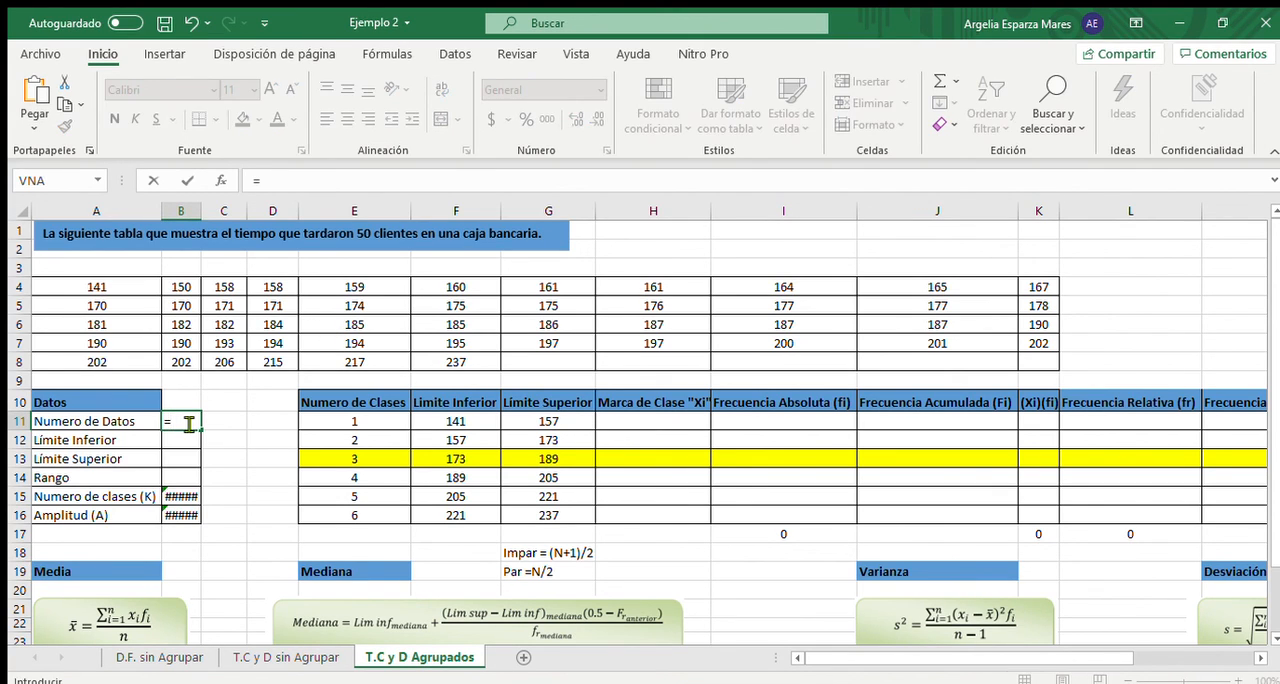
pyautogui.write('cont')
pyautogui.press('Tab')
pyautogui.moveTo(90, 288); pyautogui.dragTo(1023, 358)
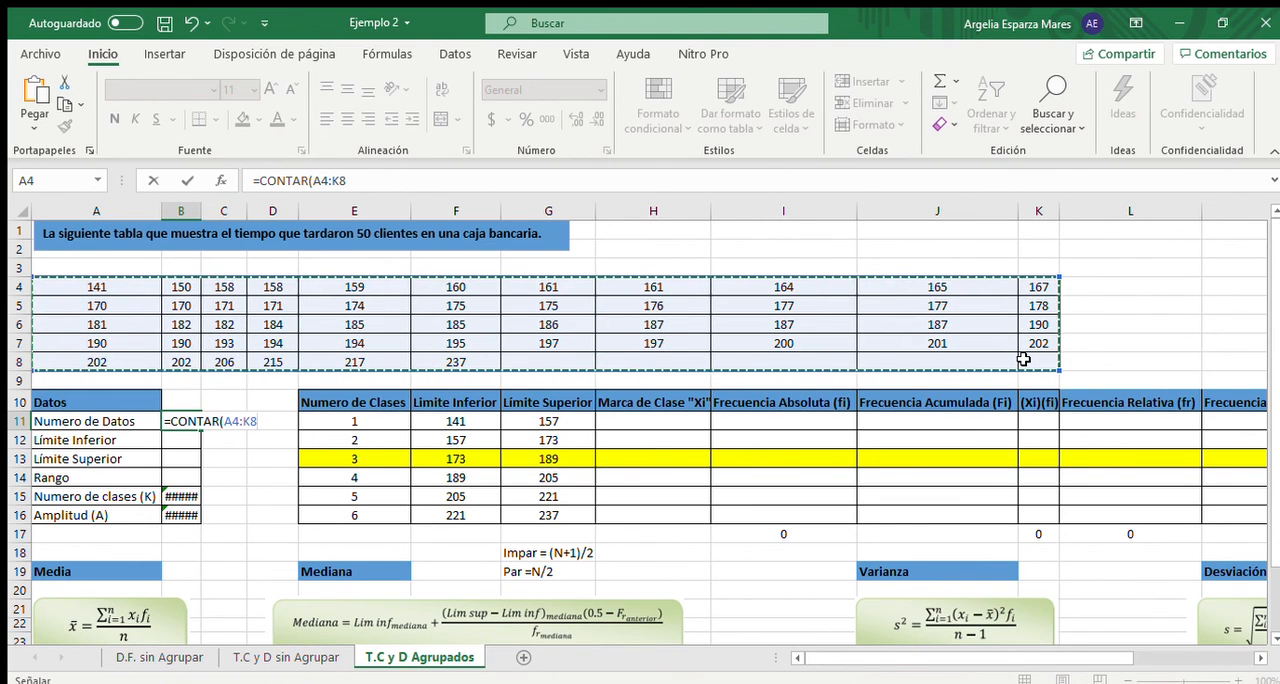
pyautogui.press('Return')
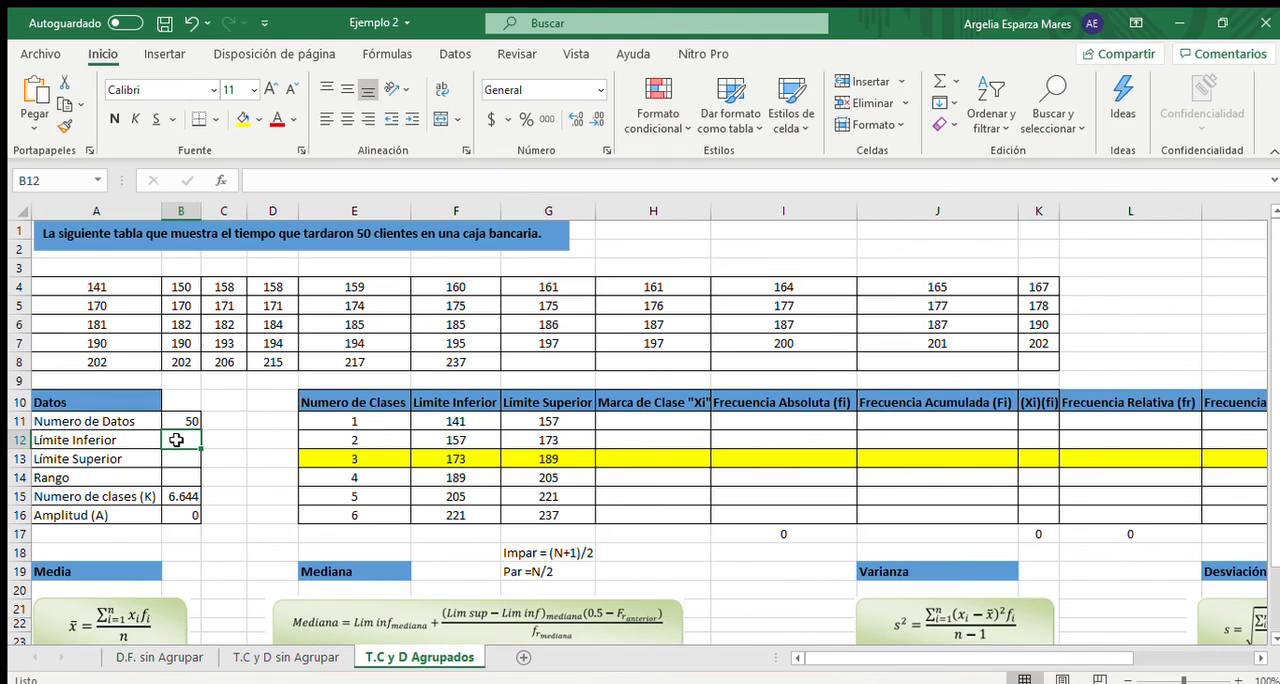
# - Calculate Límite Inferior in B12 as the minimum of A4:K8 with the MIN function
pyautogui.write('=')
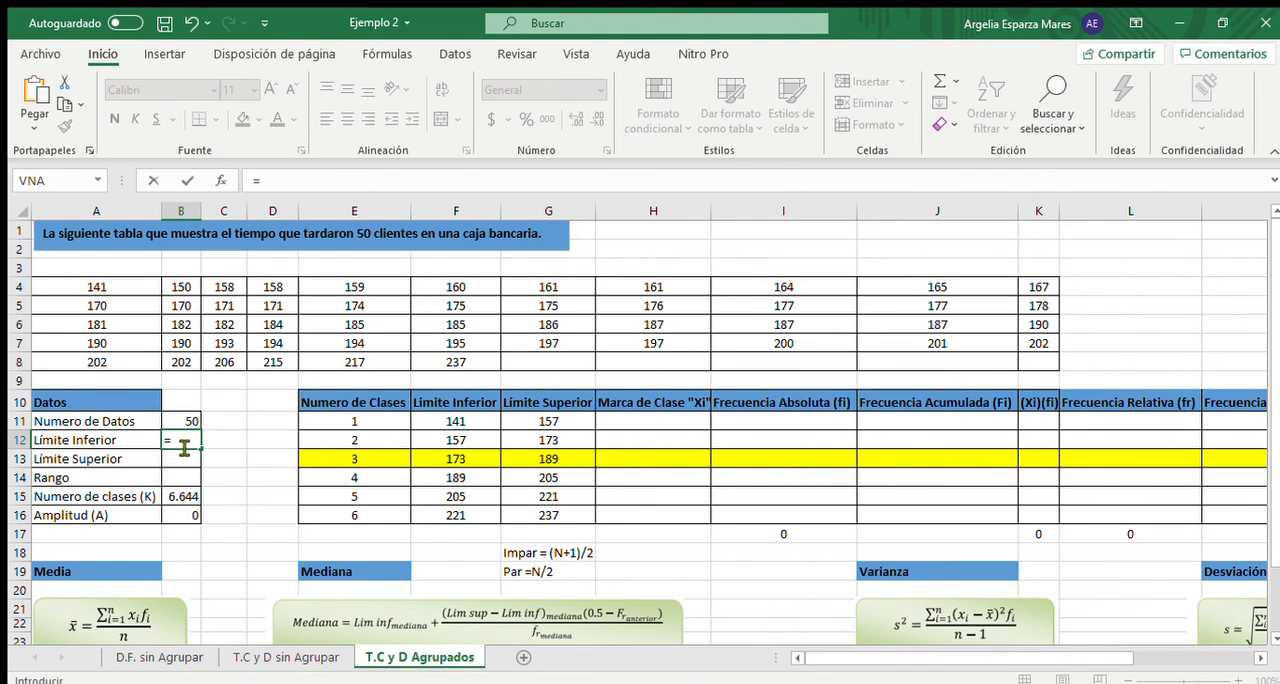
pyautogui.write('min')
pyautogui.press('Tab')
pyautogui.moveTo(90, 282); pyautogui.dragTo(1022, 353)
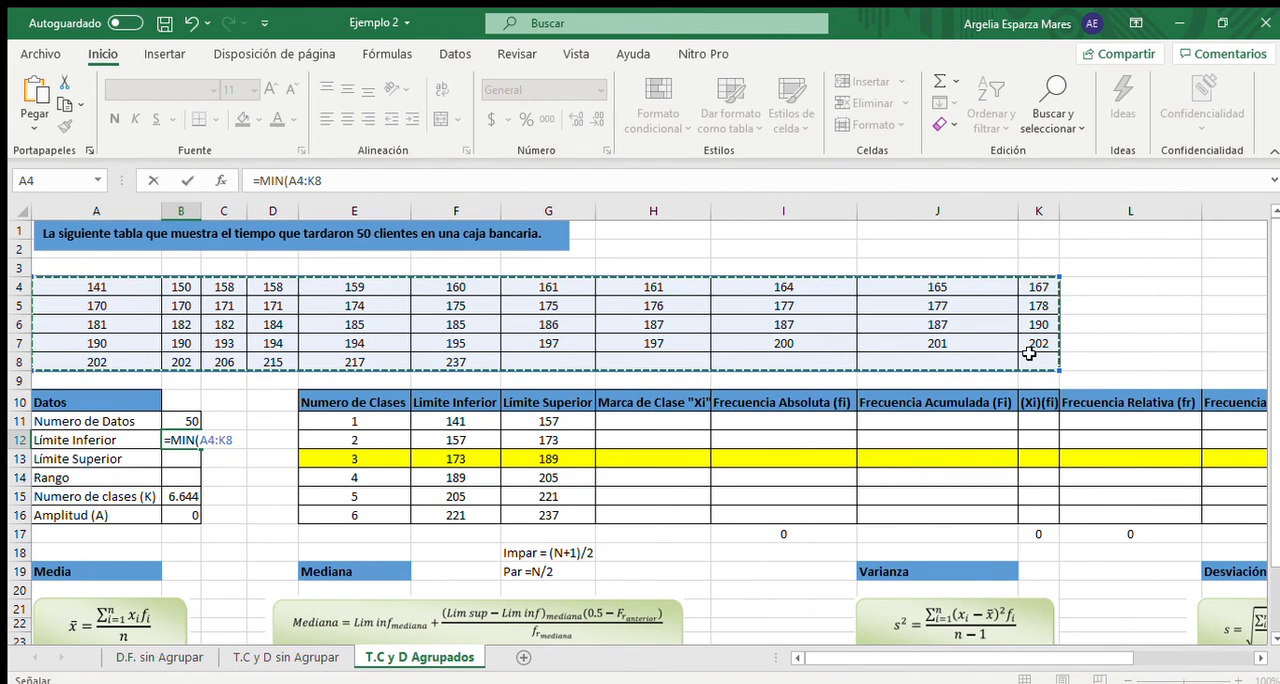
pyautogui.press('Return')
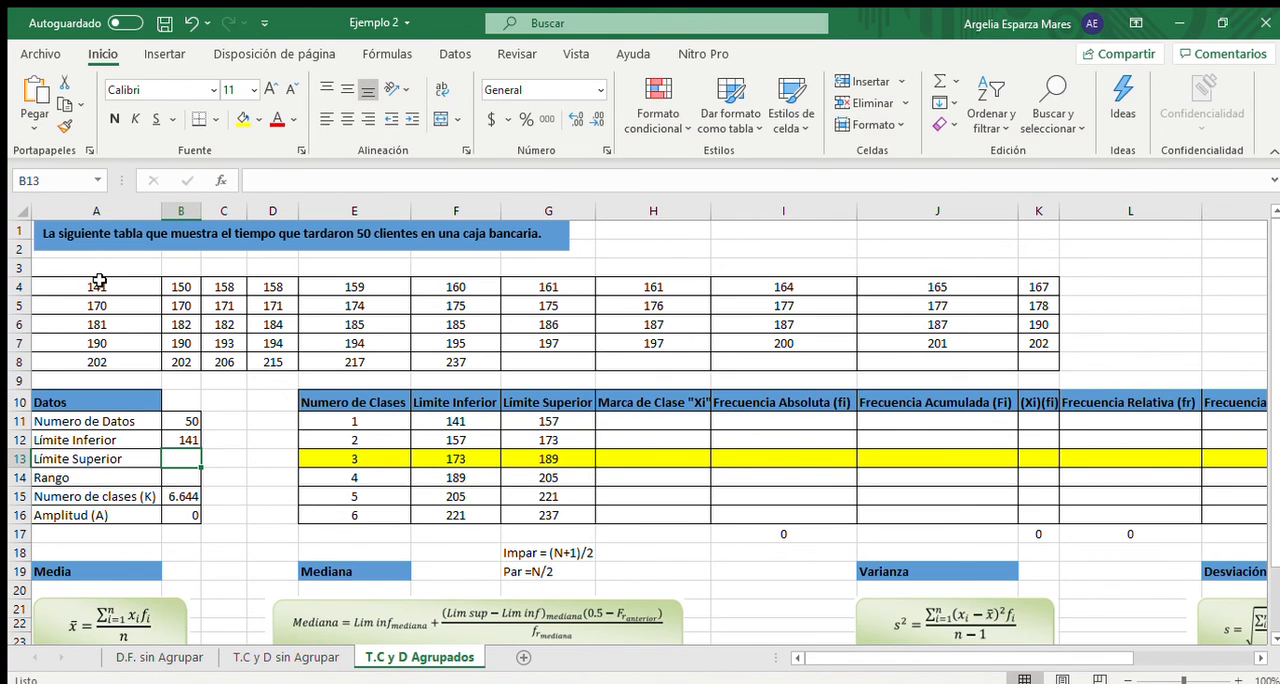
# - Calculate Límite Superior in B13 as the maximum of A4:K8 with the MAX function
pyautogui.write('=')
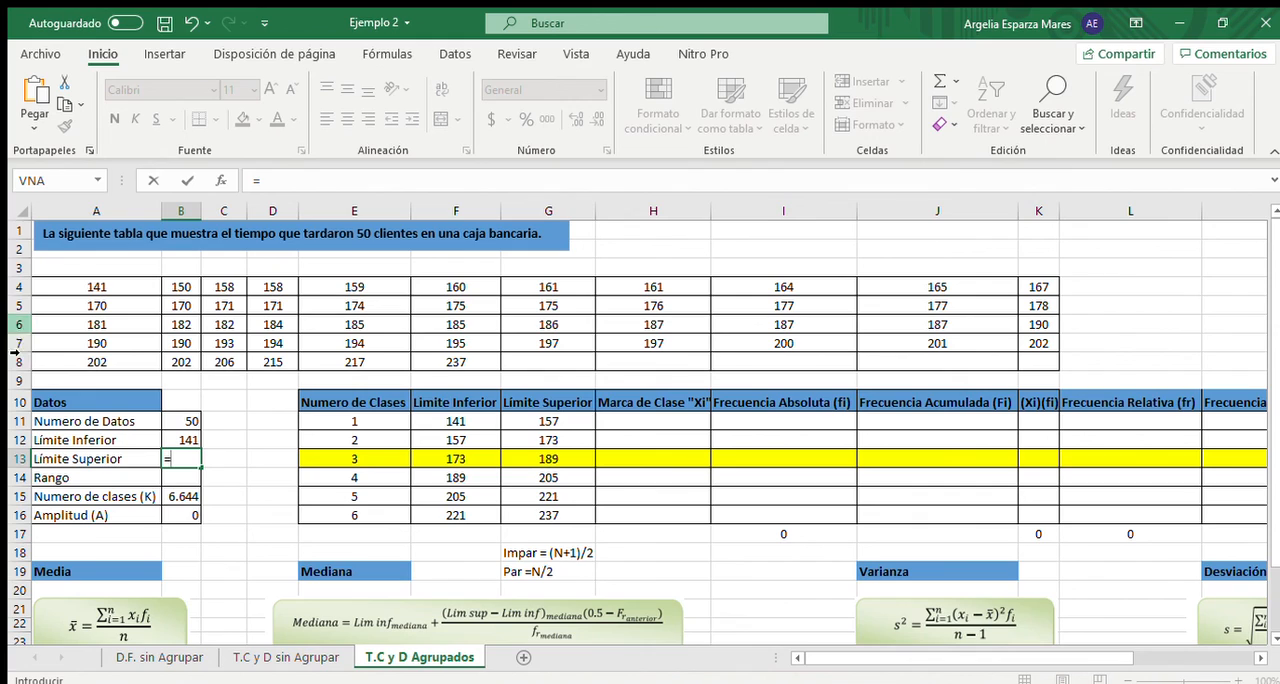
pyautogui.write('max')
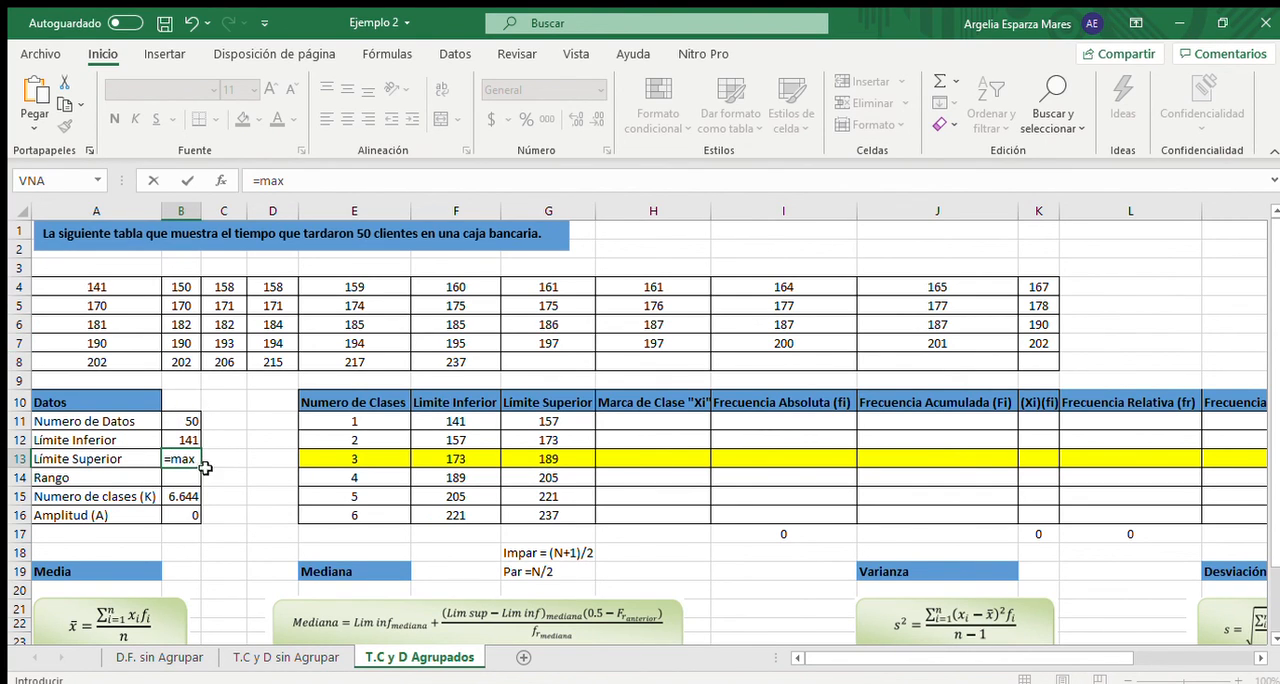
pyautogui.press('Tab')
pyautogui.moveTo(127, 288); pyautogui.dragTo(1024, 358)
pyautogui.press('Return')
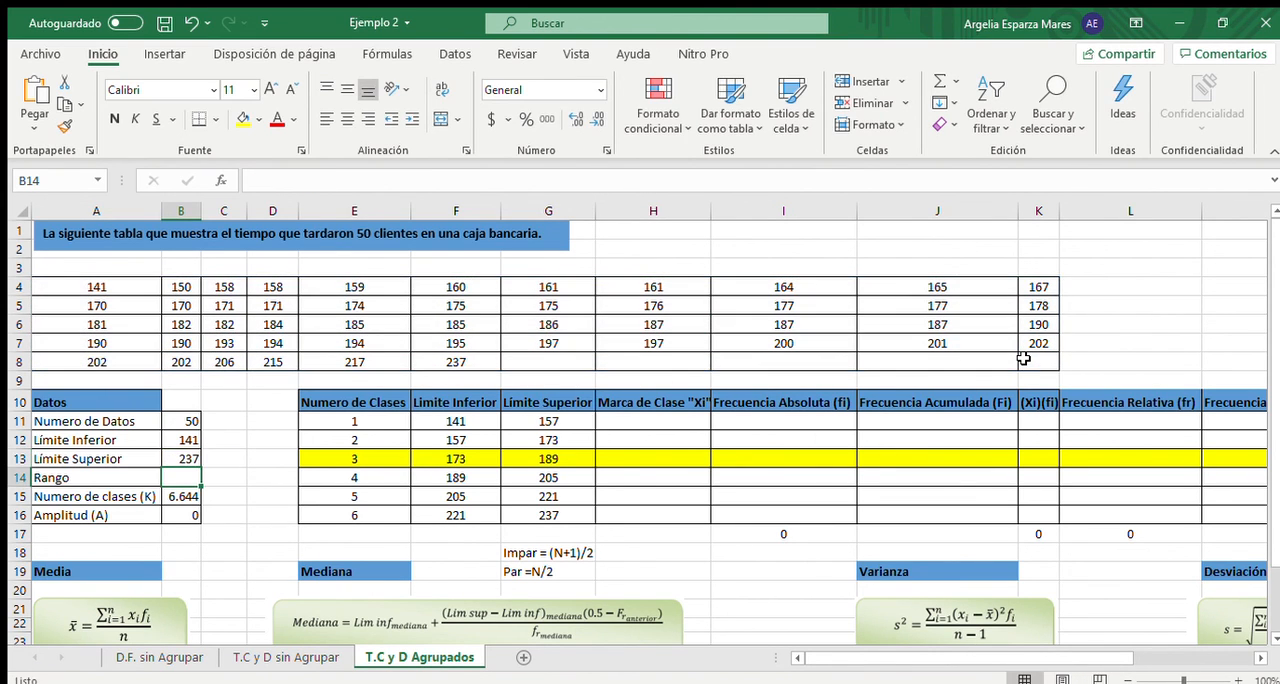
# - Calculate Rango in B14 by subtracting the lower limit from the upper limit with =B13-B12
pyautogui.write('=')
pyautogui.click(190, 457)
pyautogui.write('-')
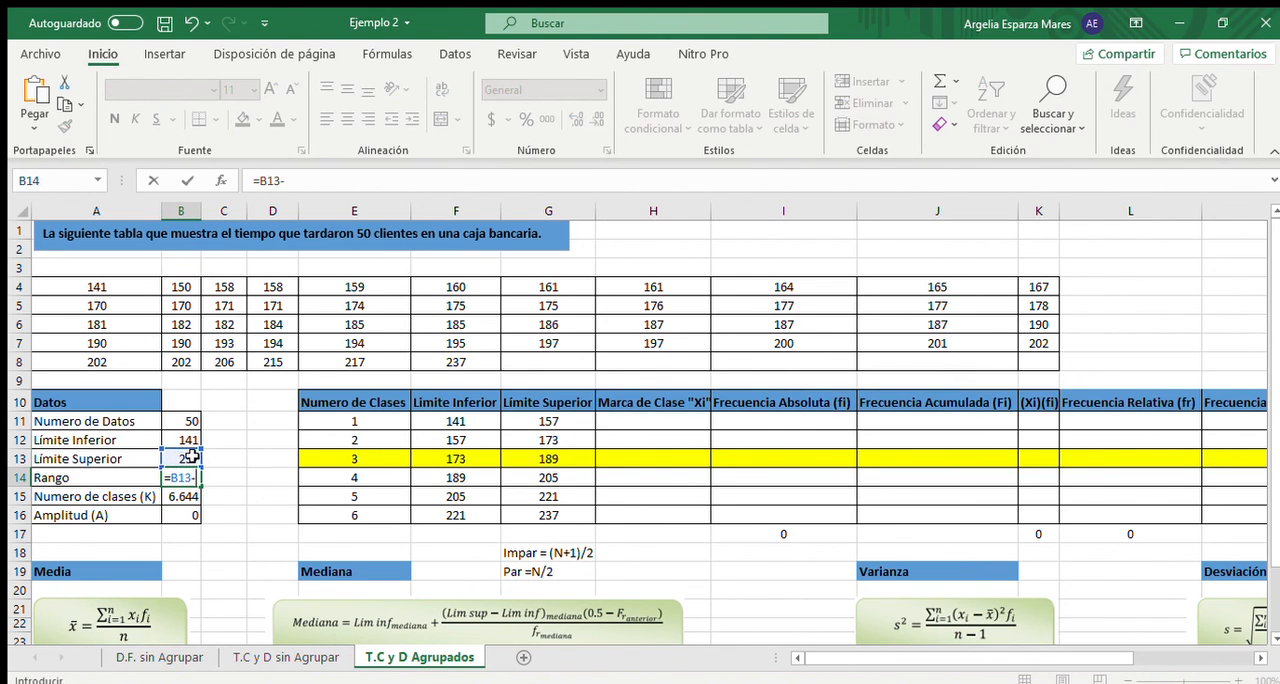
pyautogui.click(181, 440)
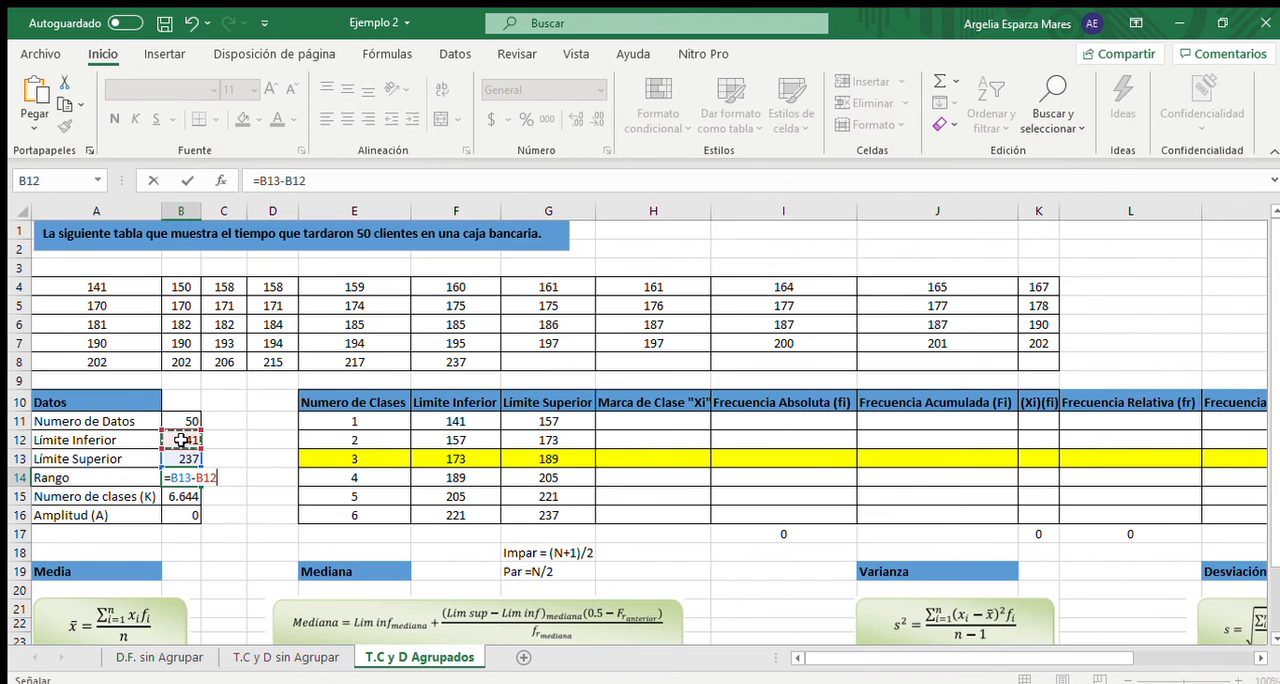
pyautogui.press('Return')
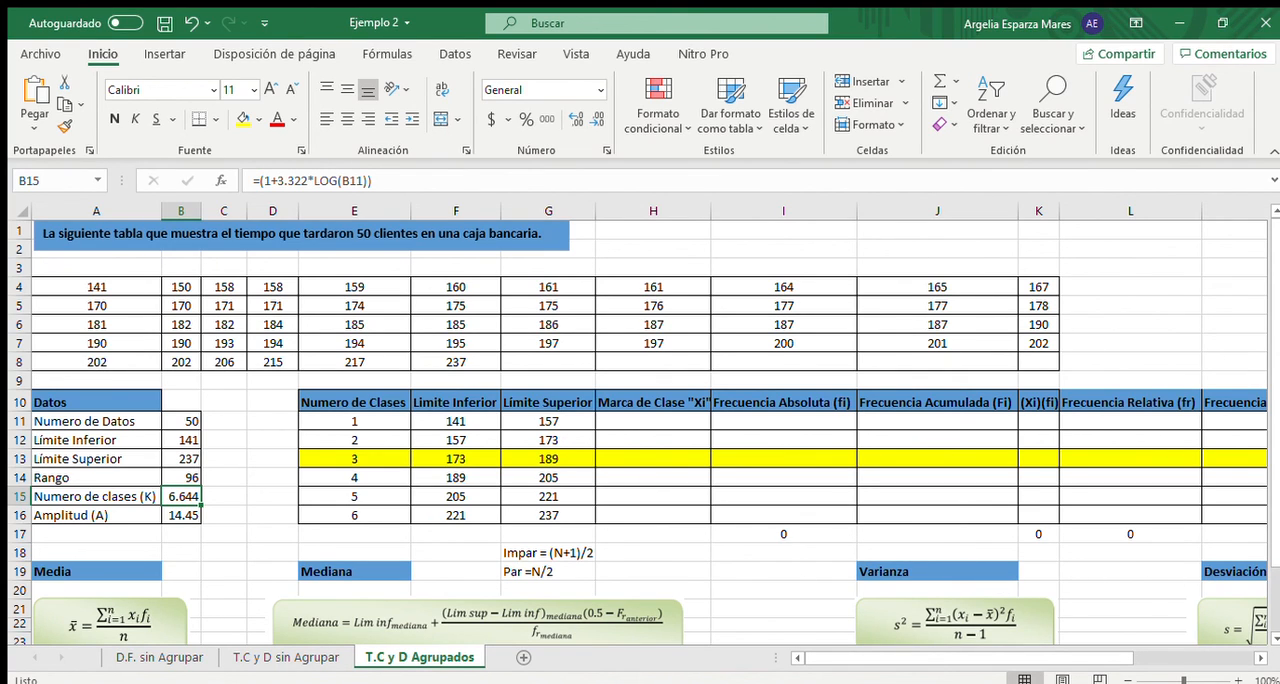
# - Calculate the first class's Marca de Clase in H11 with the formula =(F11+G11)/2
pyautogui.click(643, 420)
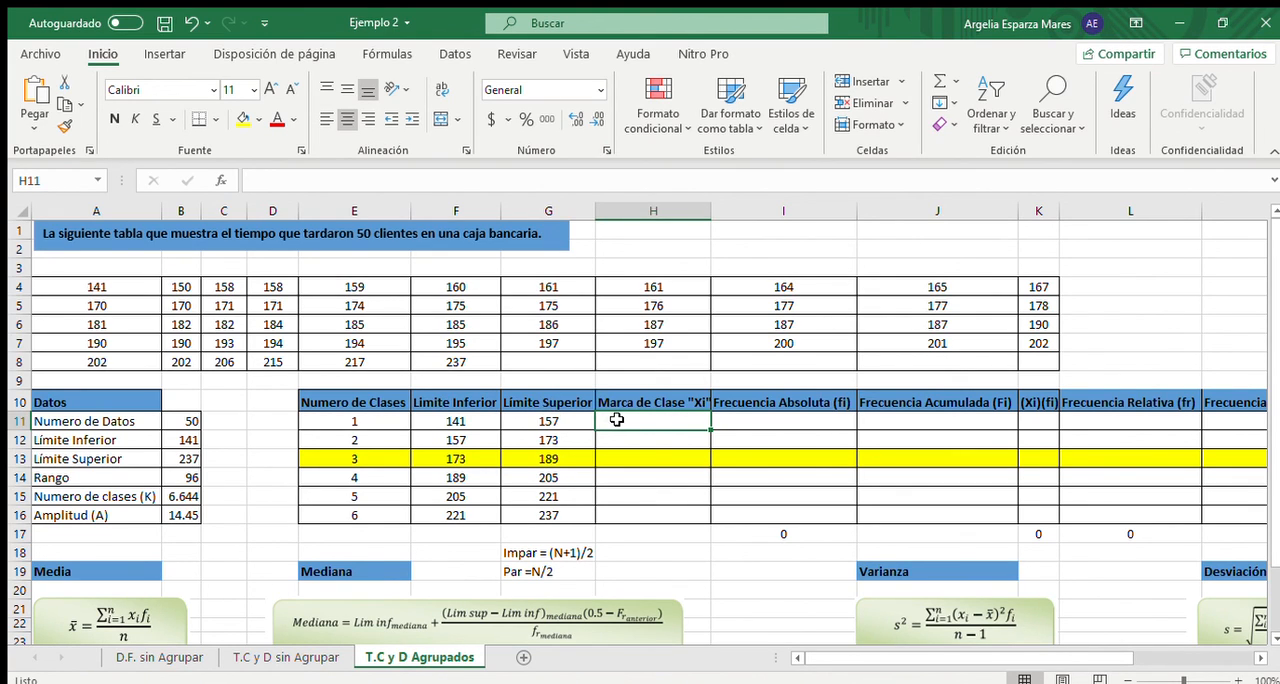
pyautogui.write('=')
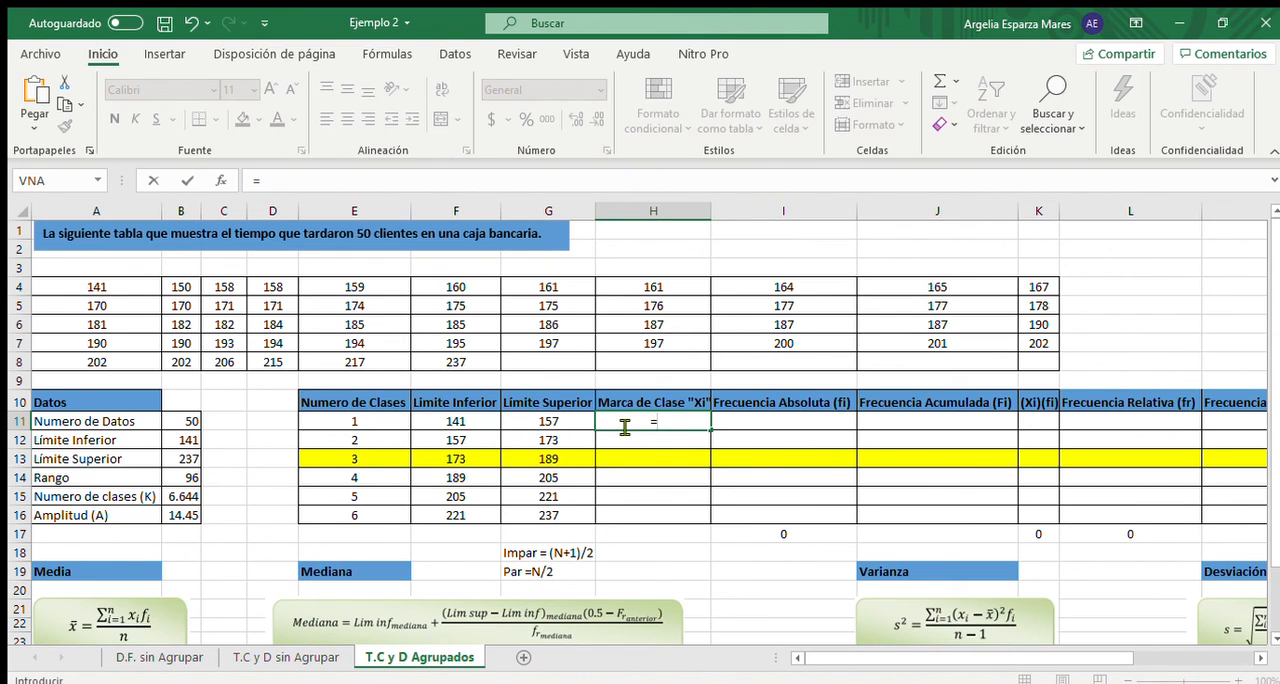
pyautogui.write('(')
pyautogui.click(468, 421)
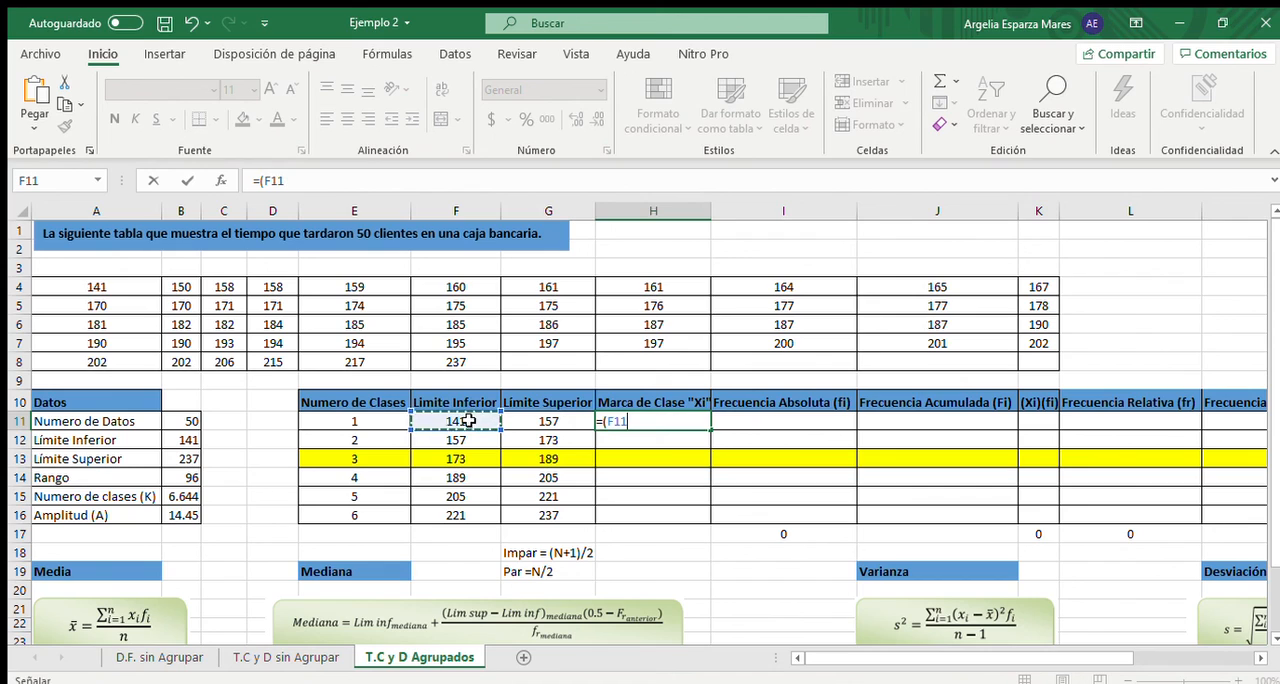
pyautogui.write('+')
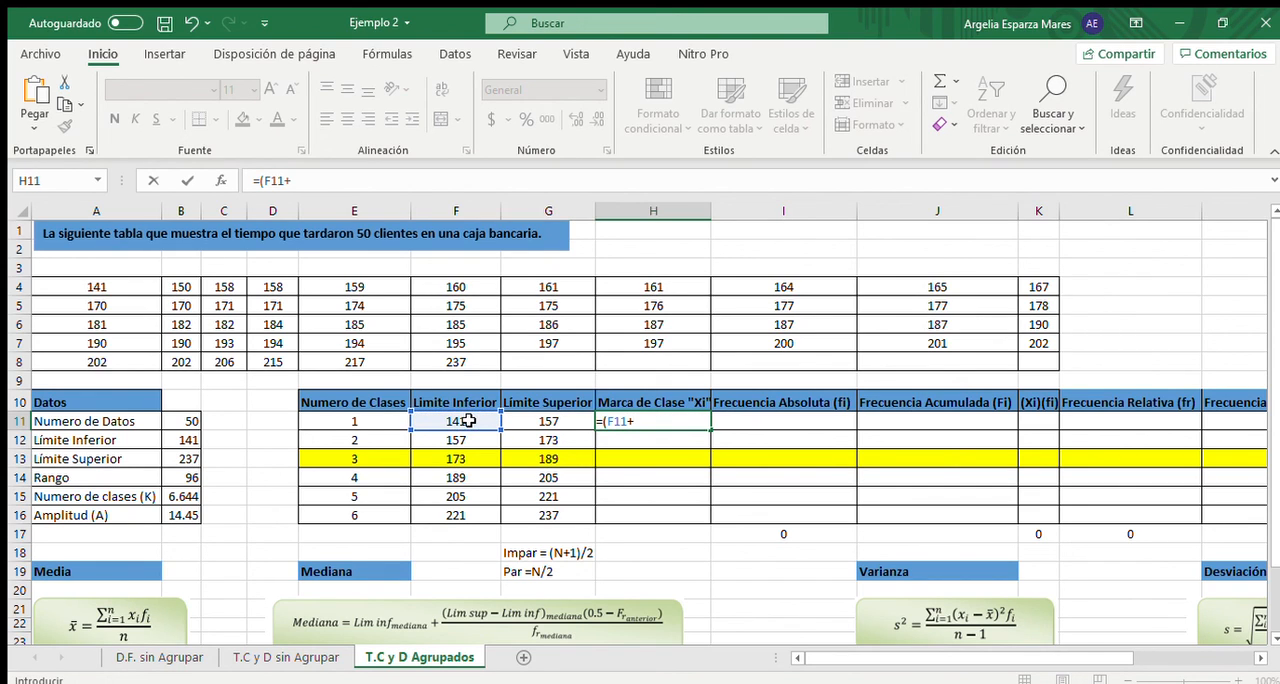
pyautogui.click(556, 420)
pyautogui.write(')')
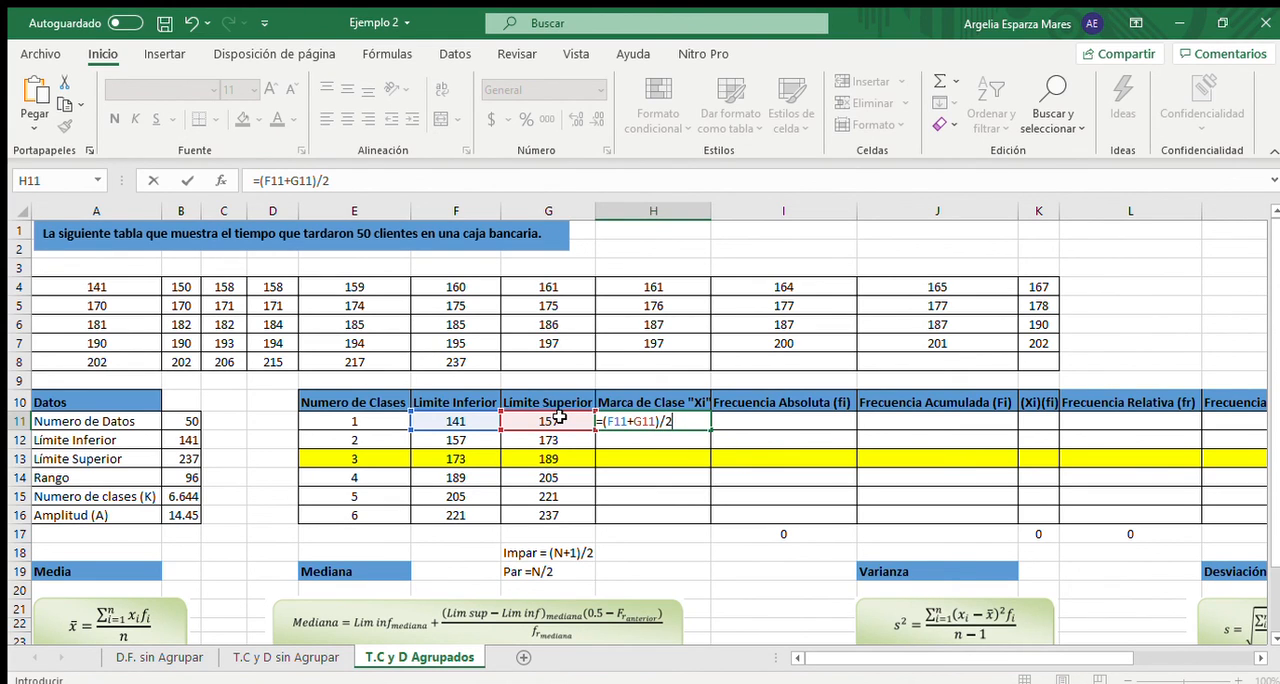
pyautogui.write('/2')
pyautogui.press('Return')
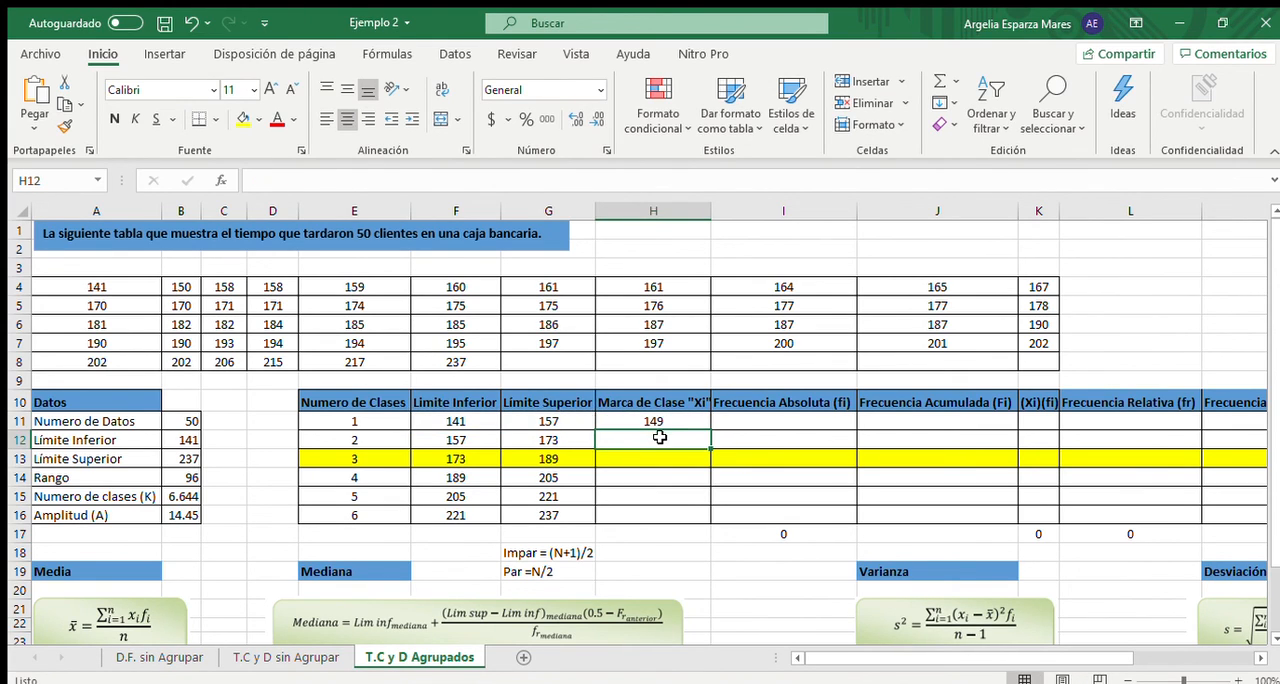
# - Fill the Marca de Clase formula from H11 down to H16 for the remaining classes
pyautogui.click(665, 420)
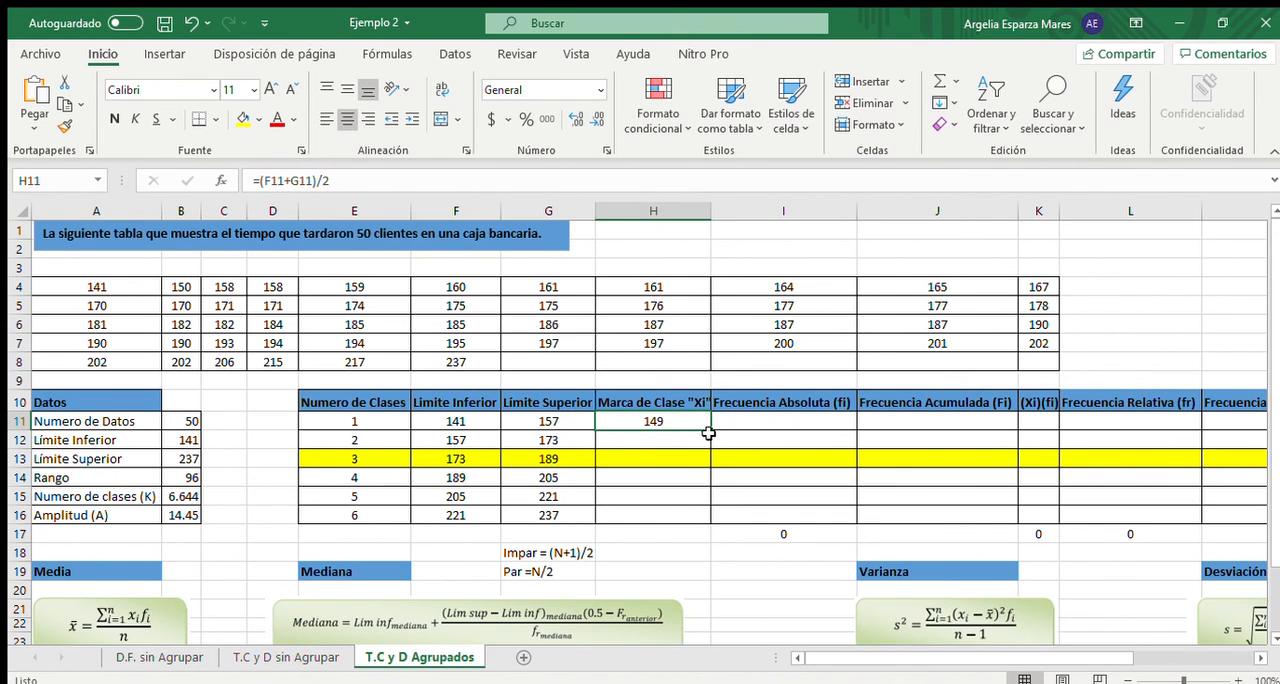
pyautogui.moveTo(710, 429); pyautogui.dragTo(705, 521)
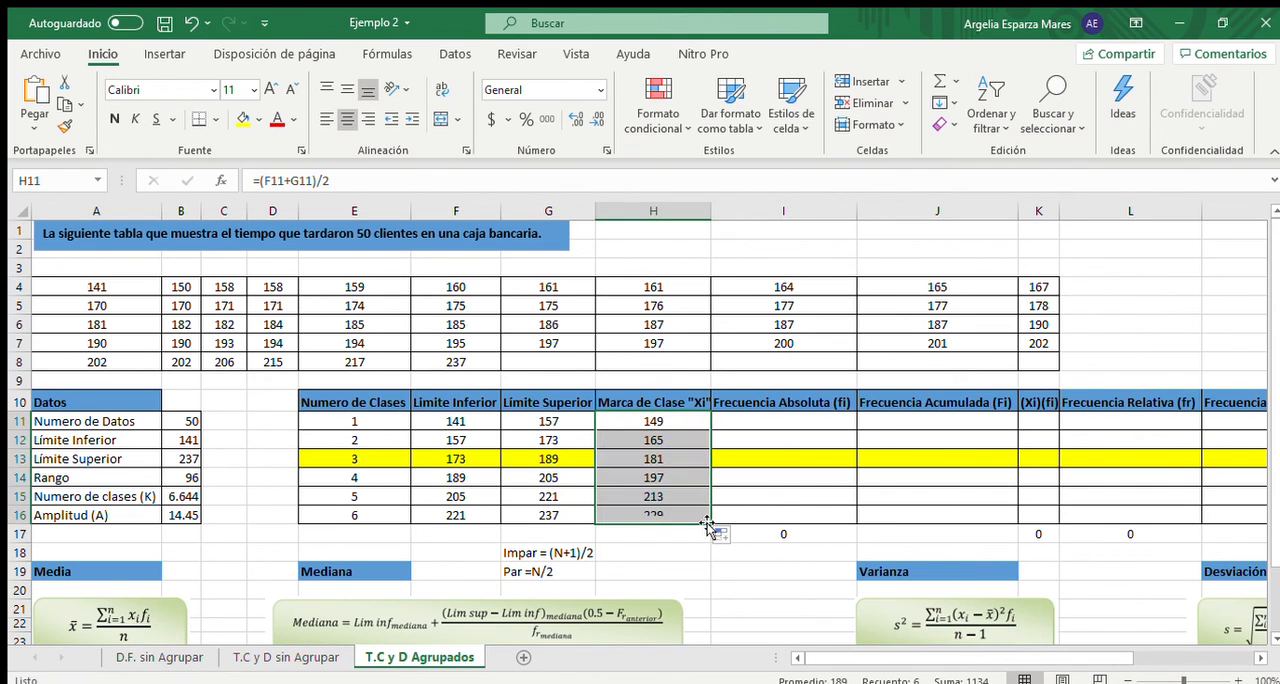
pyautogui.click(706, 567)
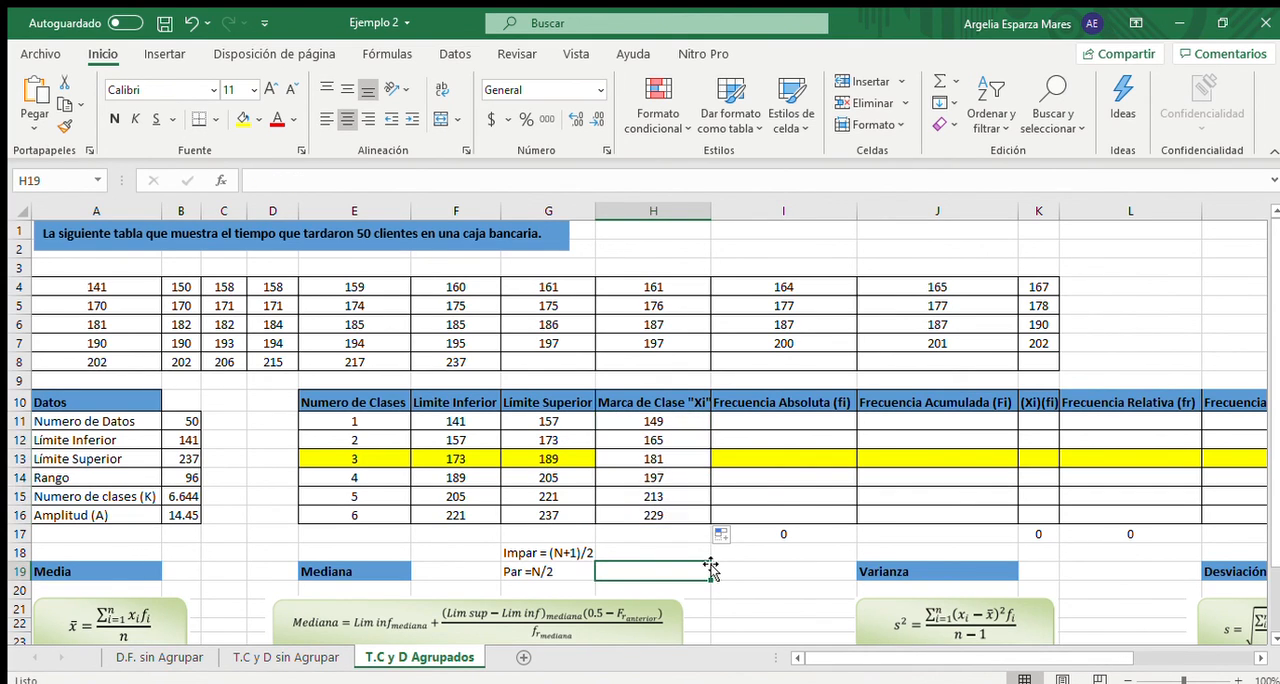
# - Remove the yellow highlight from the class 3 row of the frequency table, cells E13 to N13
pyautogui.moveTo(376, 458)
pyautogui.mouseDown()
pyautogui.moveTo(1266, 452)
pyautogui.moveTo(1123, 455)
pyautogui.mouseUp()
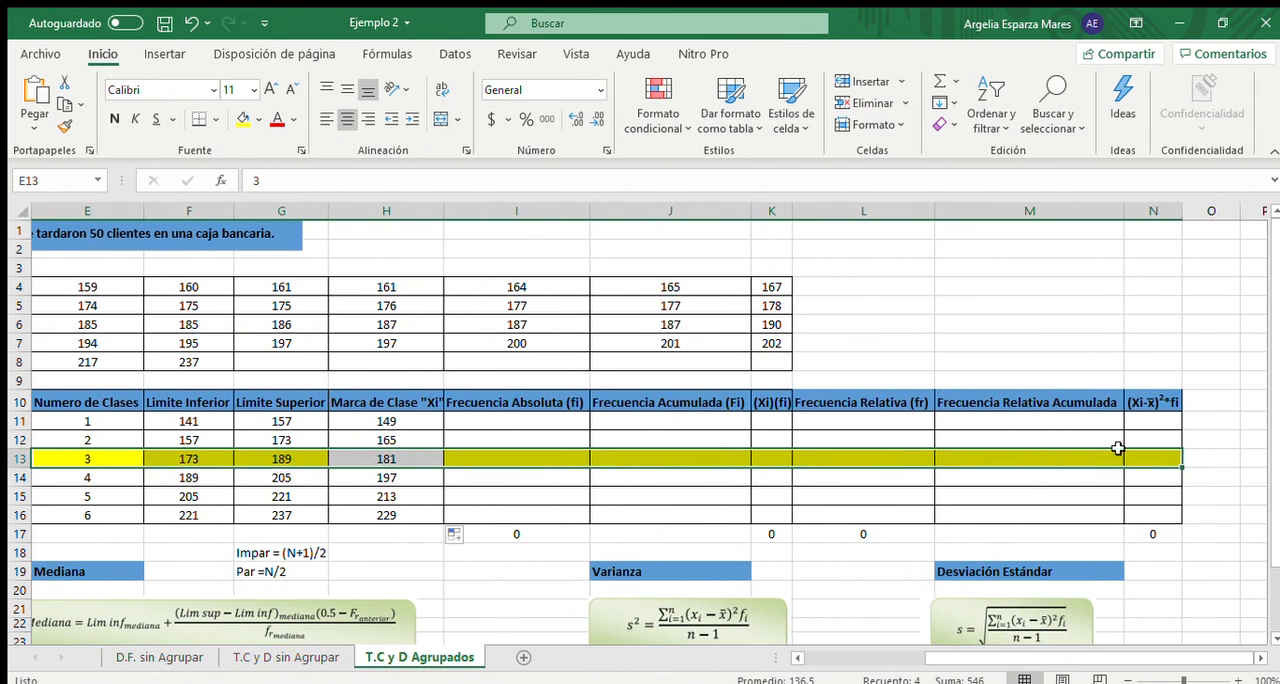
pyautogui.click(245, 119)
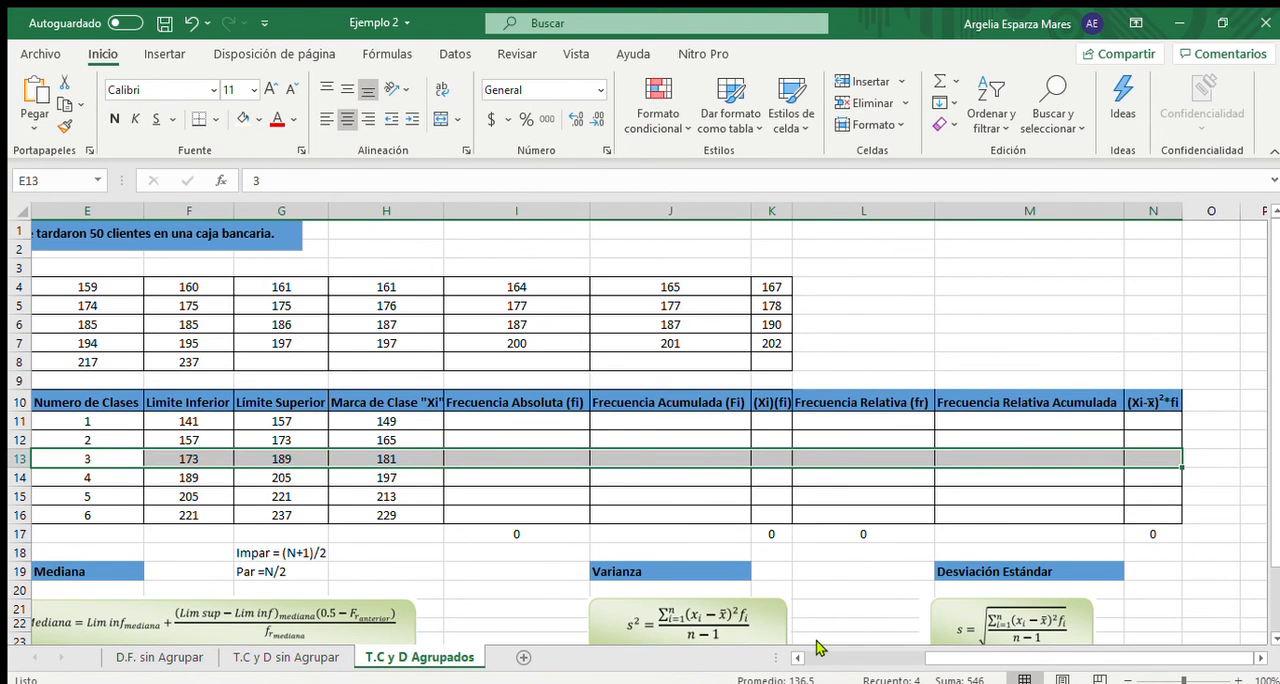
pyautogui.moveTo(943, 659); pyautogui.dragTo(822, 659)
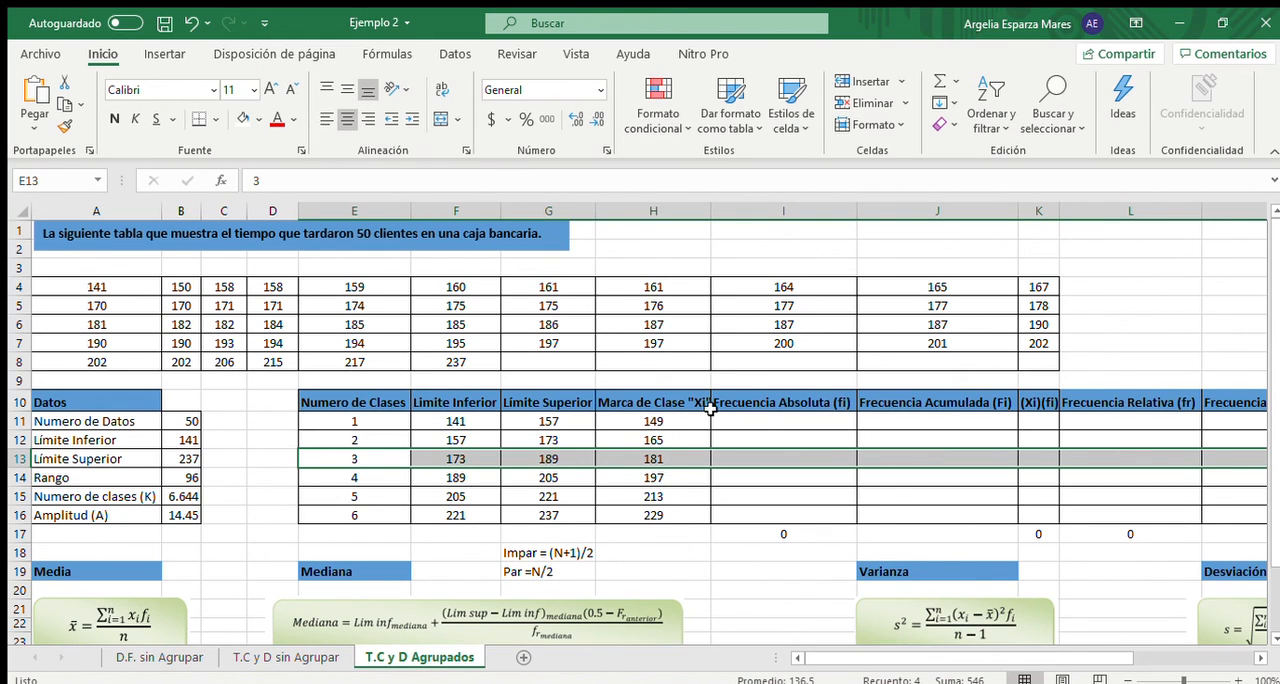
# - Calculate the Frecuencia Absoluta for all six classes in I11:I16 with the array formula =FRECUENCIA($A$4:$K$8,G11:G16)
pyautogui.click(807, 424)
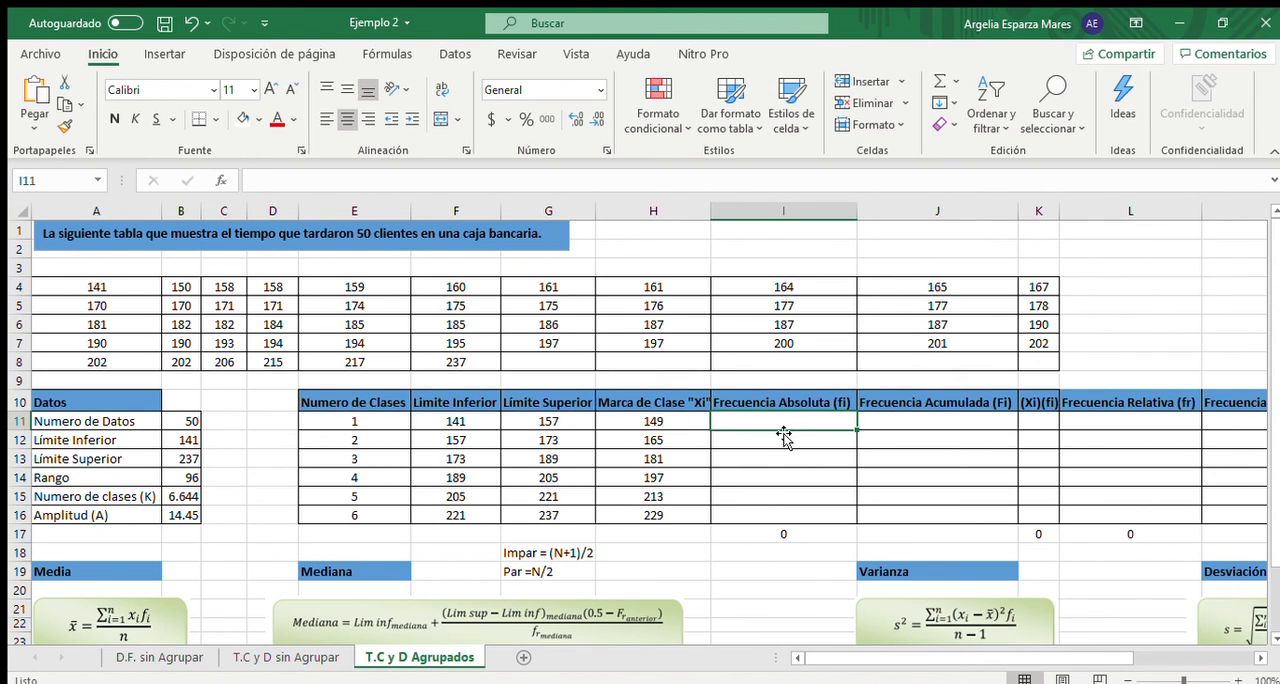
pyautogui.moveTo(780, 422); pyautogui.dragTo(787, 510)
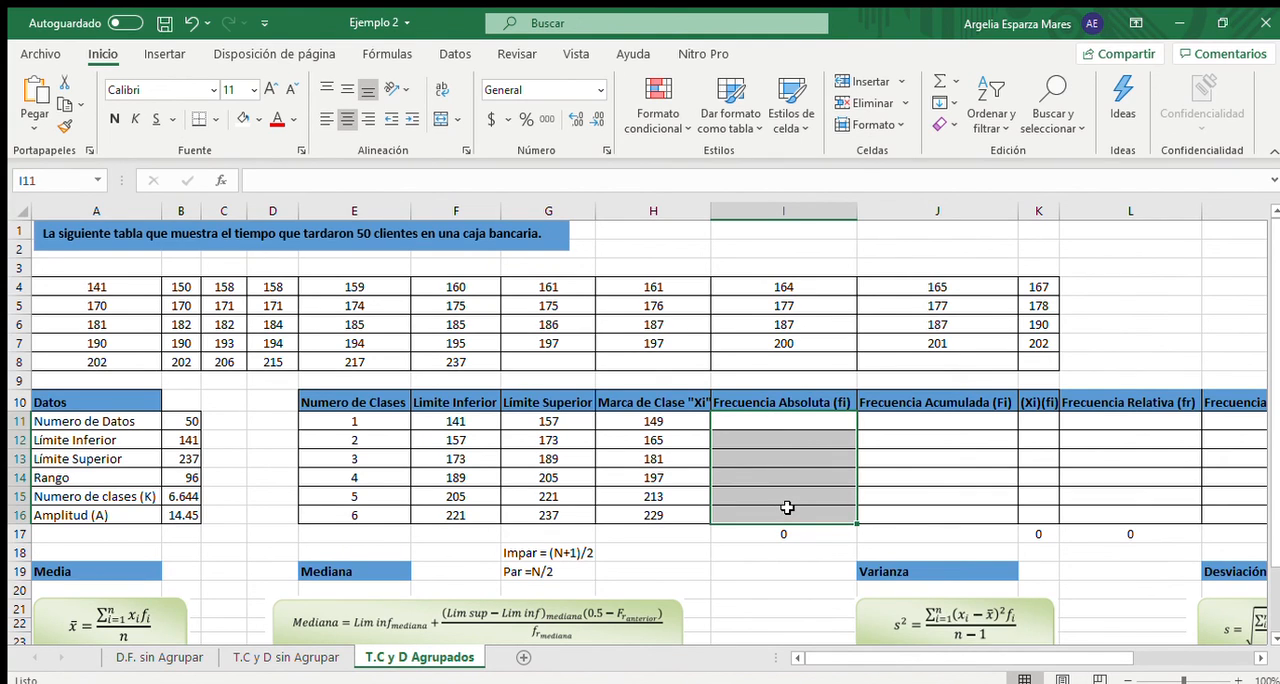
pyautogui.write('=')
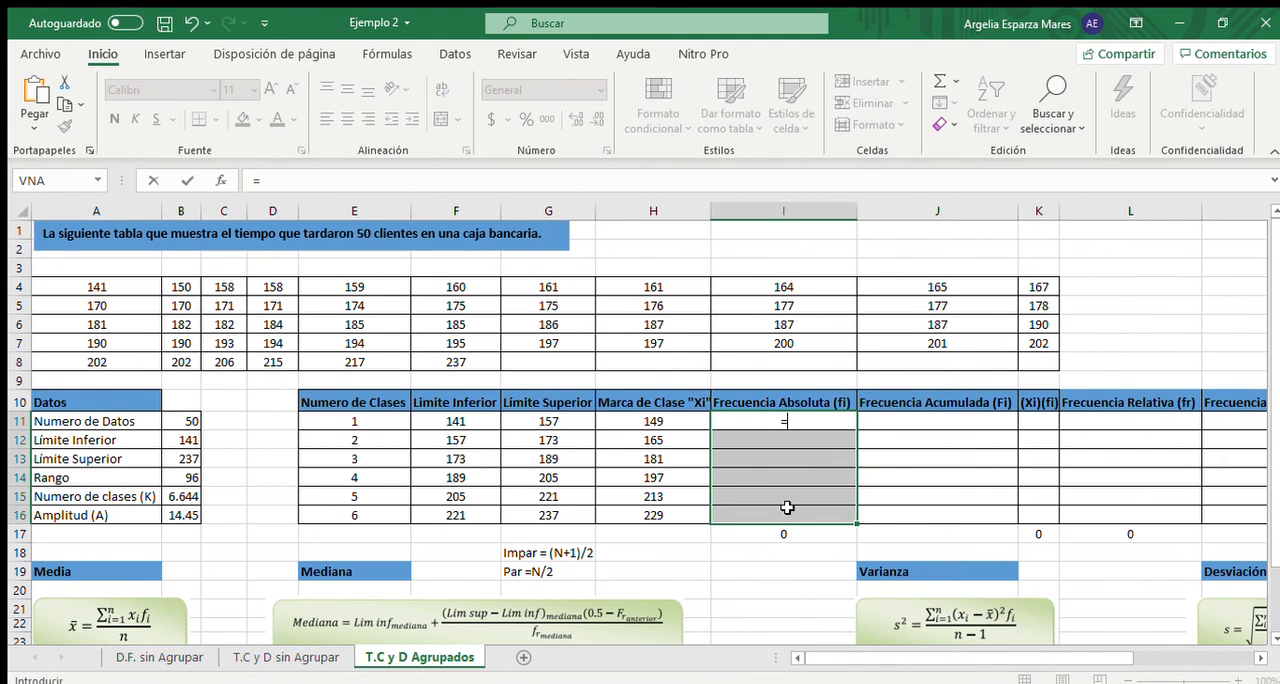
pyautogui.write('fre')
pyautogui.press('Tab')
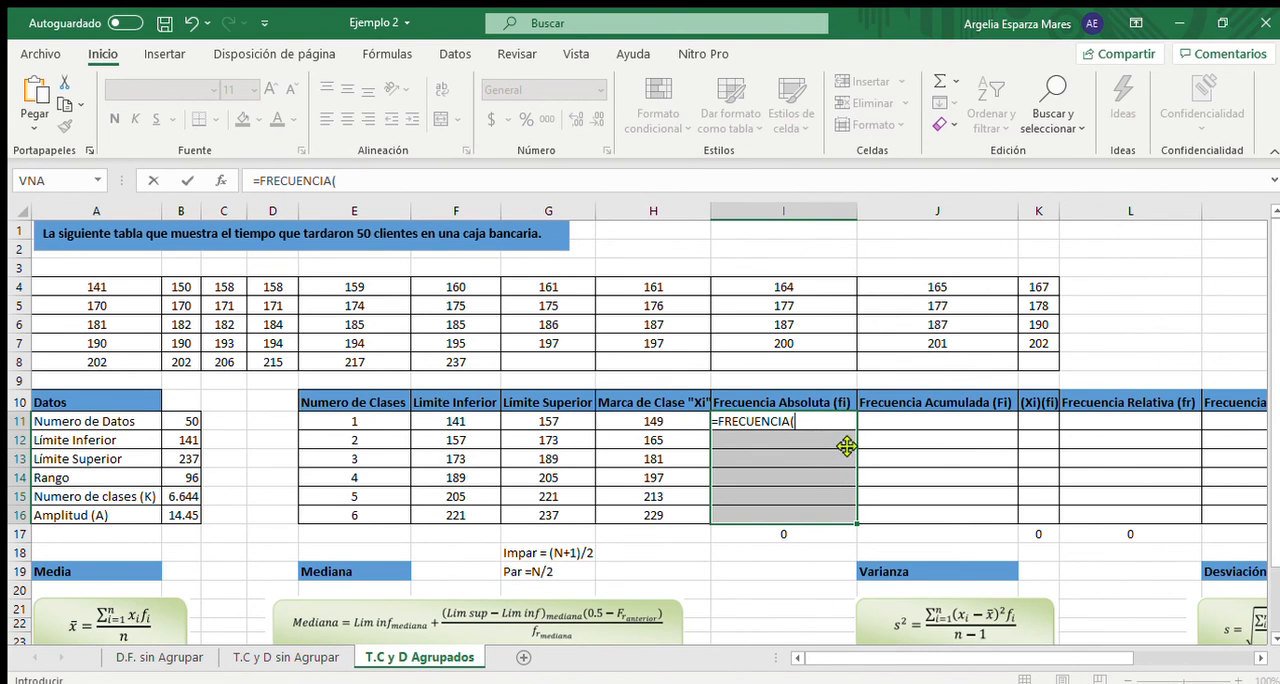
pyautogui.moveTo(122, 291); pyautogui.dragTo(940, 343)
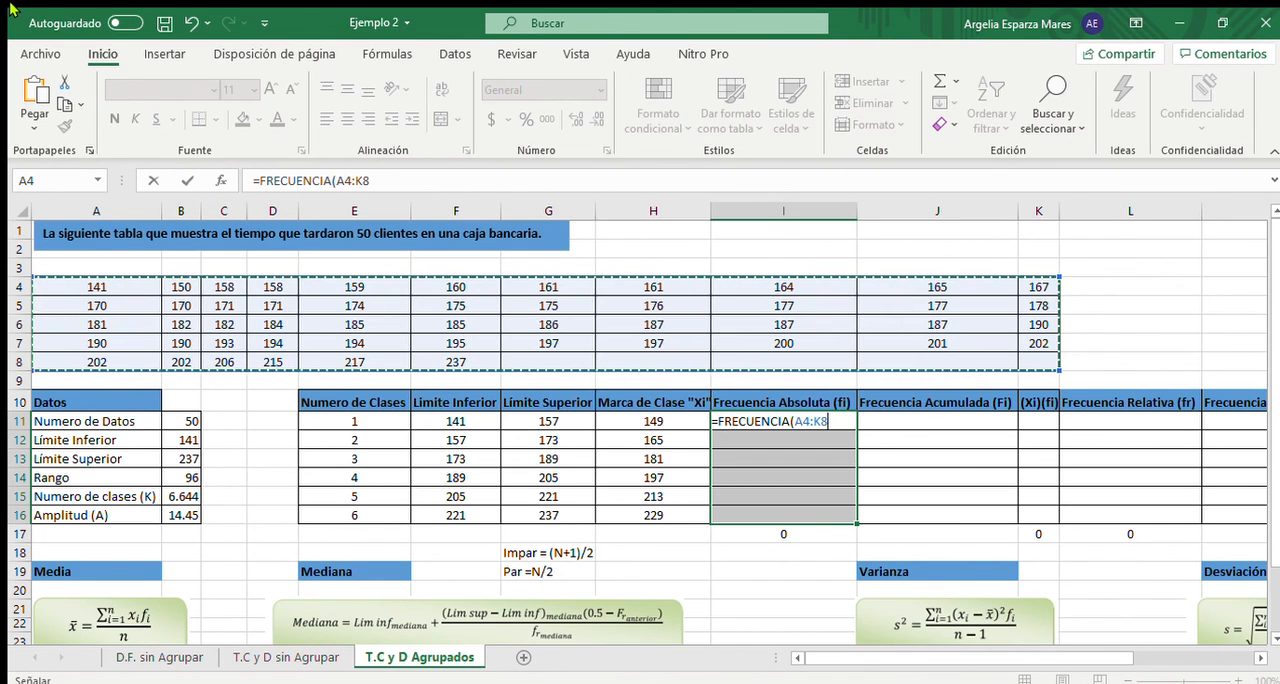
pyautogui.press('F4')
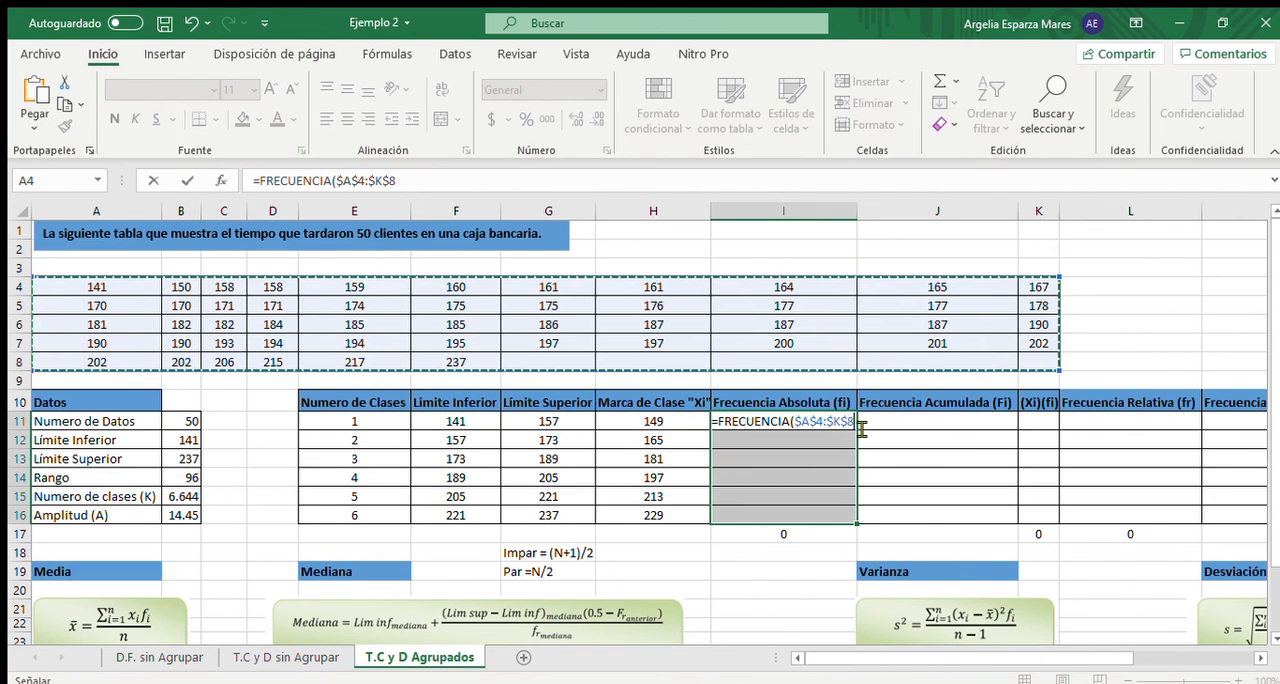
pyautogui.write(',')
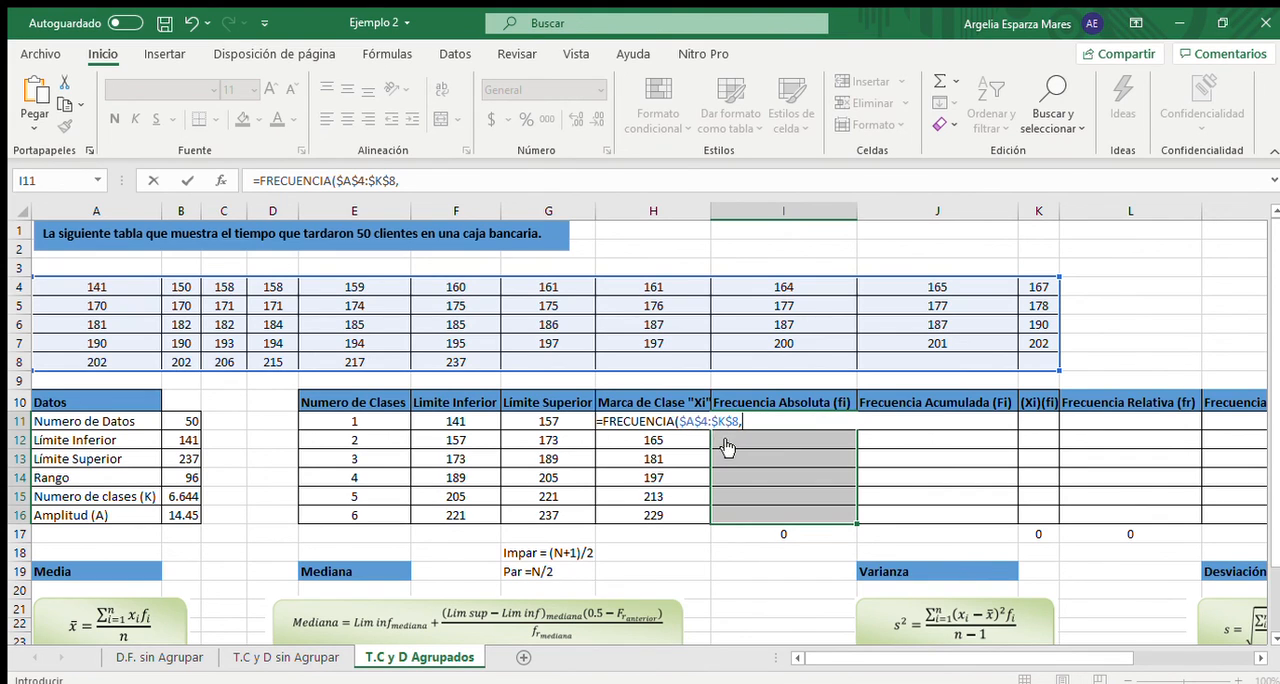
pyautogui.moveTo(572, 419); pyautogui.dragTo(569, 511)
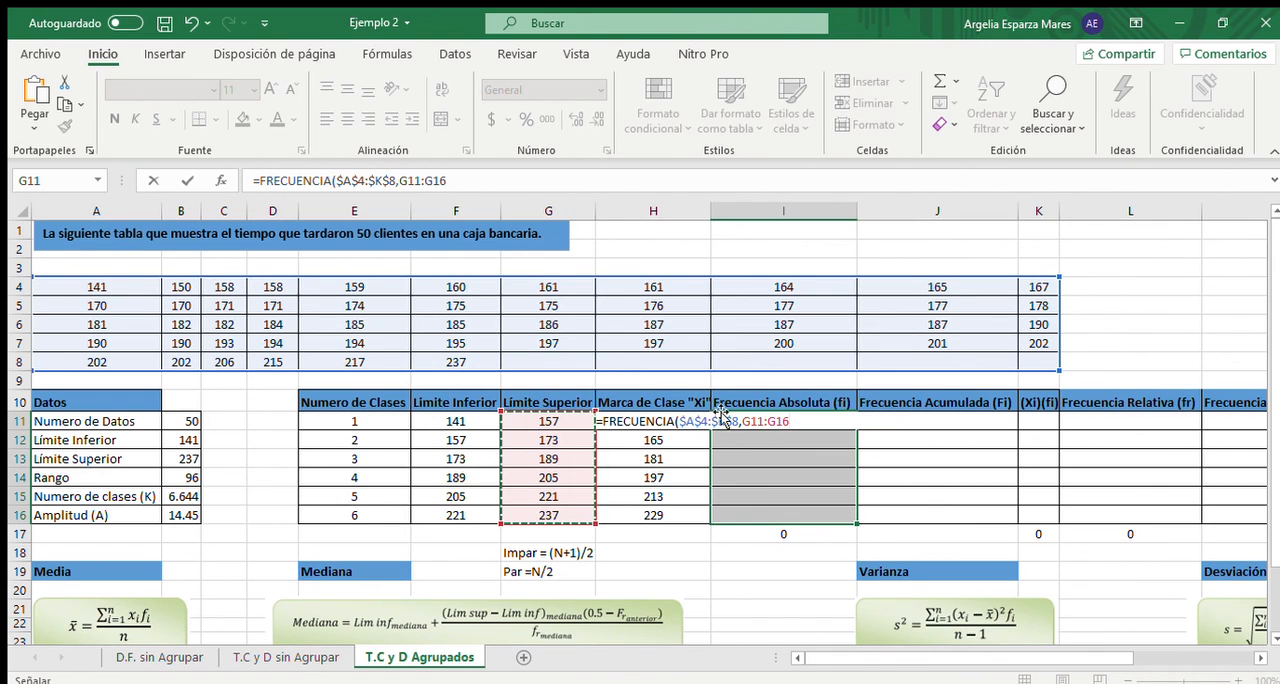
pyautogui.write(')')
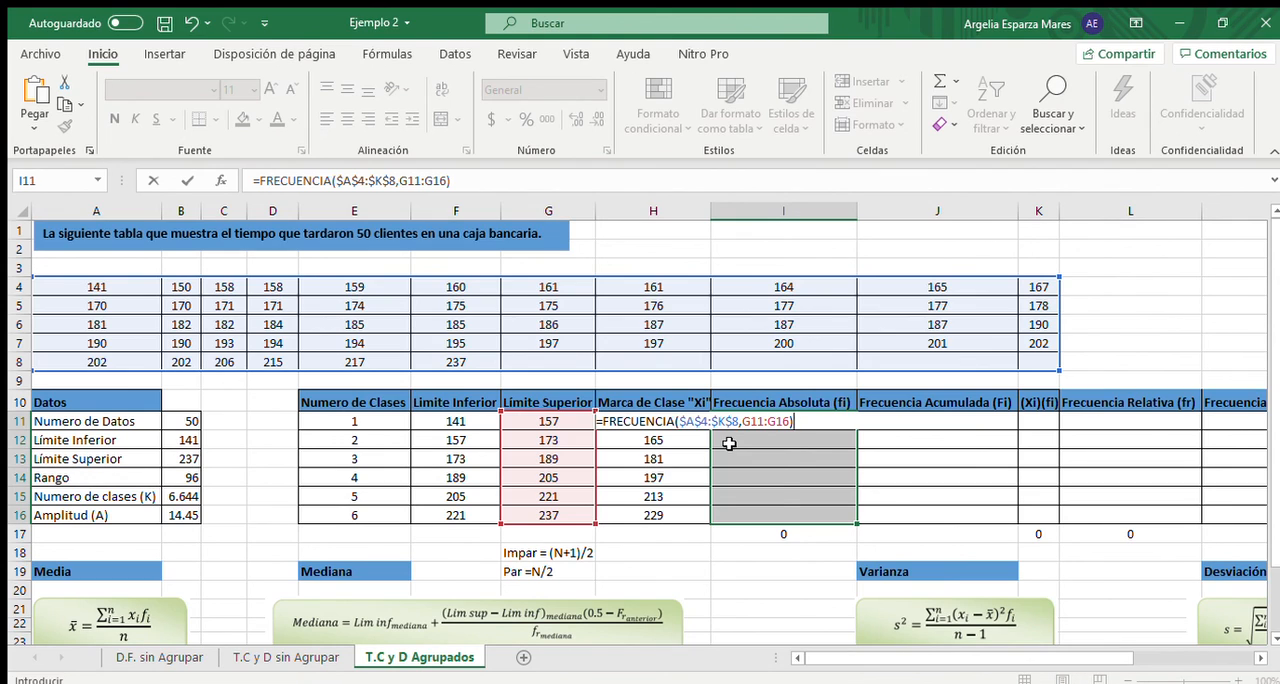
pyautogui.hotkey('ctrl', 'shift', 'Return')
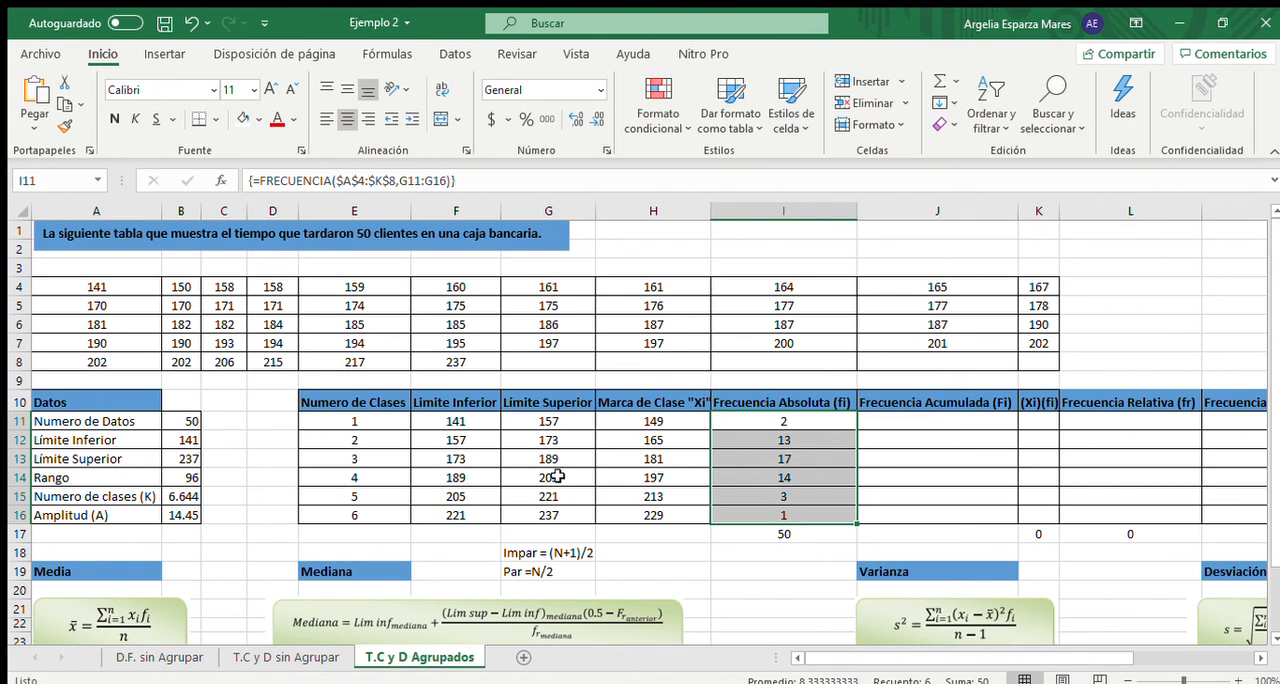
pyautogui.click(797, 533)
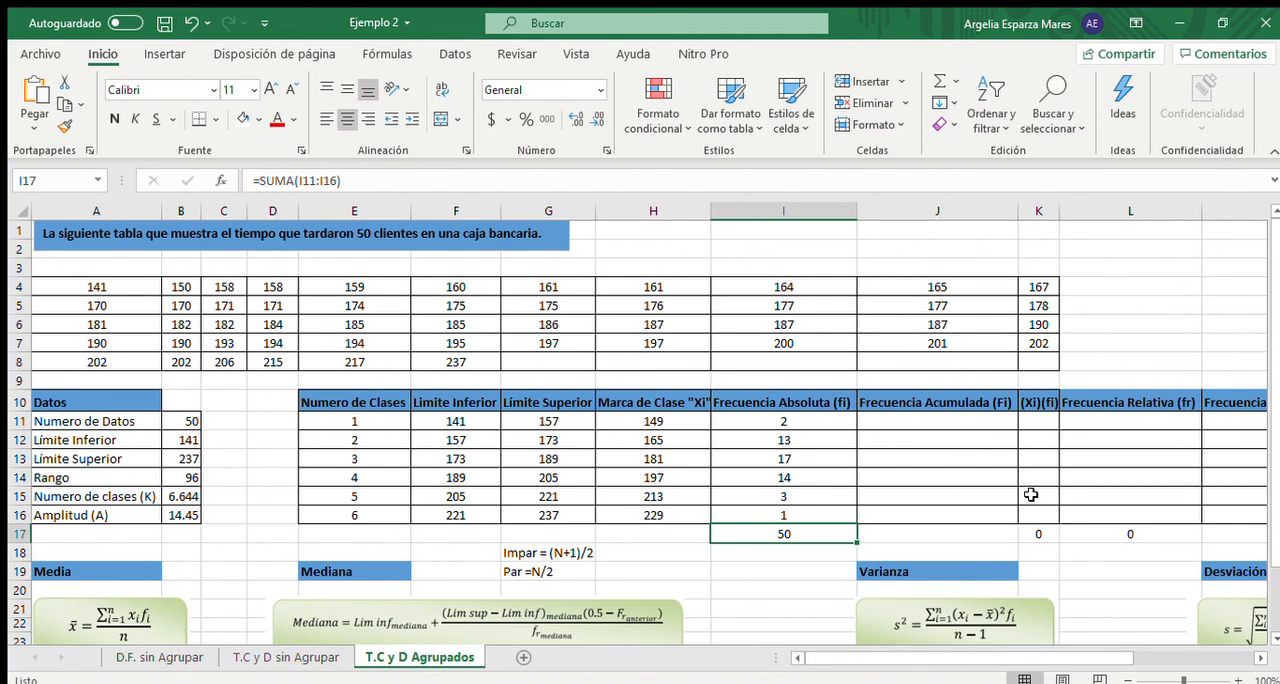
# - Set the first class's Frecuencia Acumulada in J11 equal to its absolute frequency in I11
pyautogui.click(977, 419)
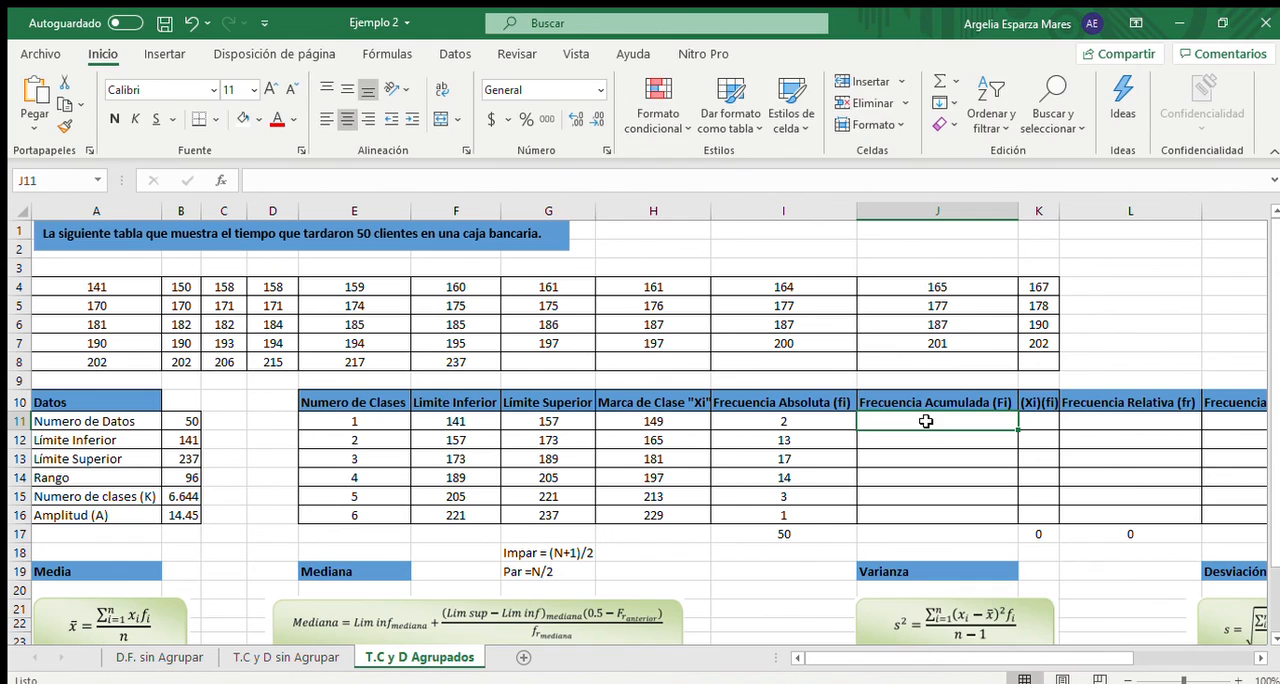
pyautogui.write('=')
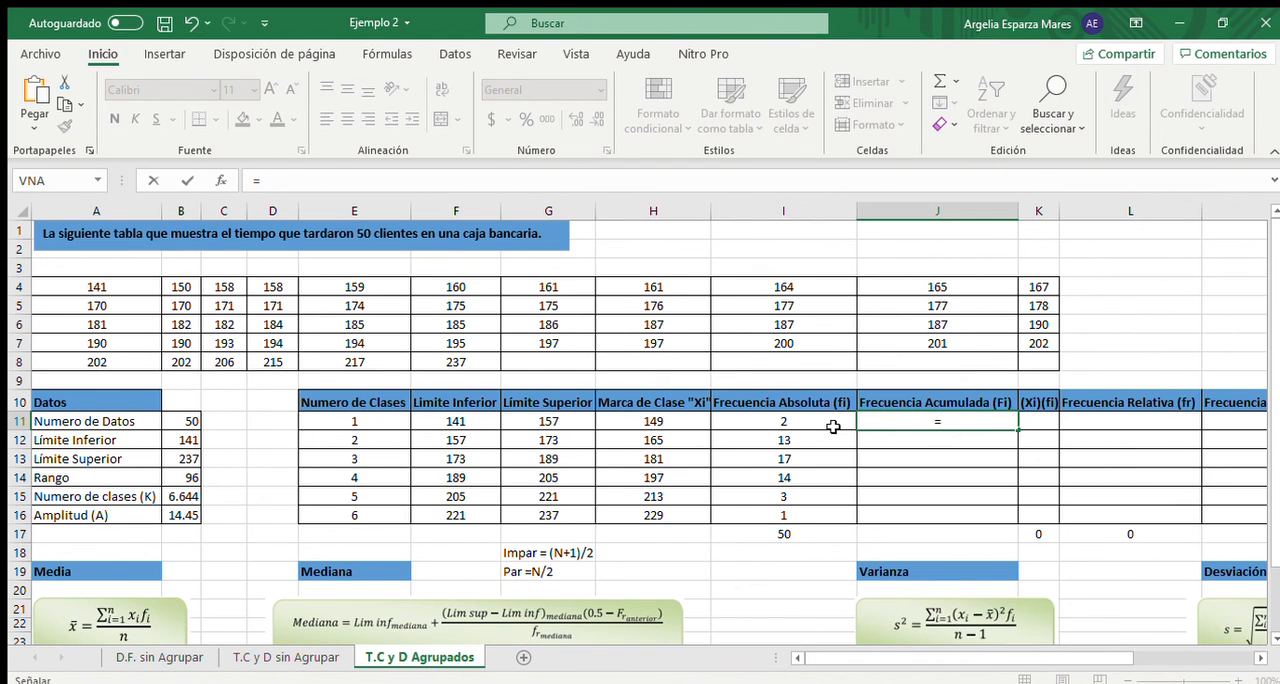
pyautogui.click(833, 427)
pyautogui.press('Return')
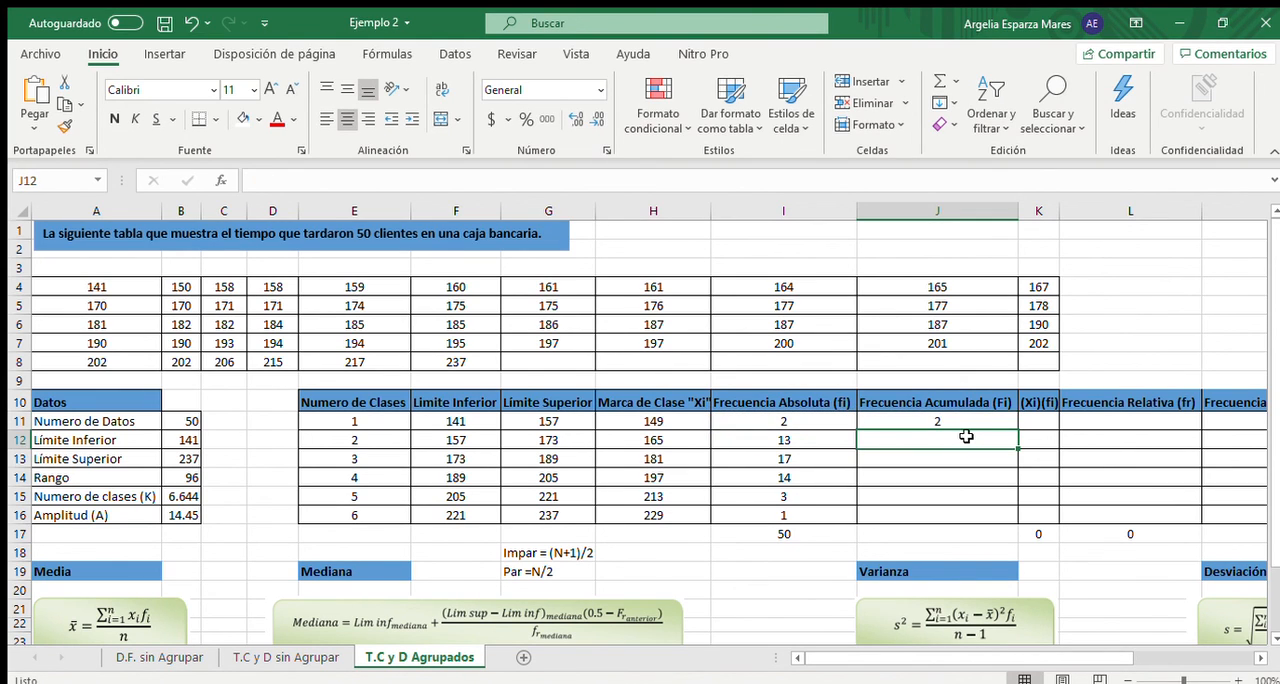
# - Calculate the second class's Frecuencia Acumulada in J12 with the formula =J11+I12
pyautogui.write('=')
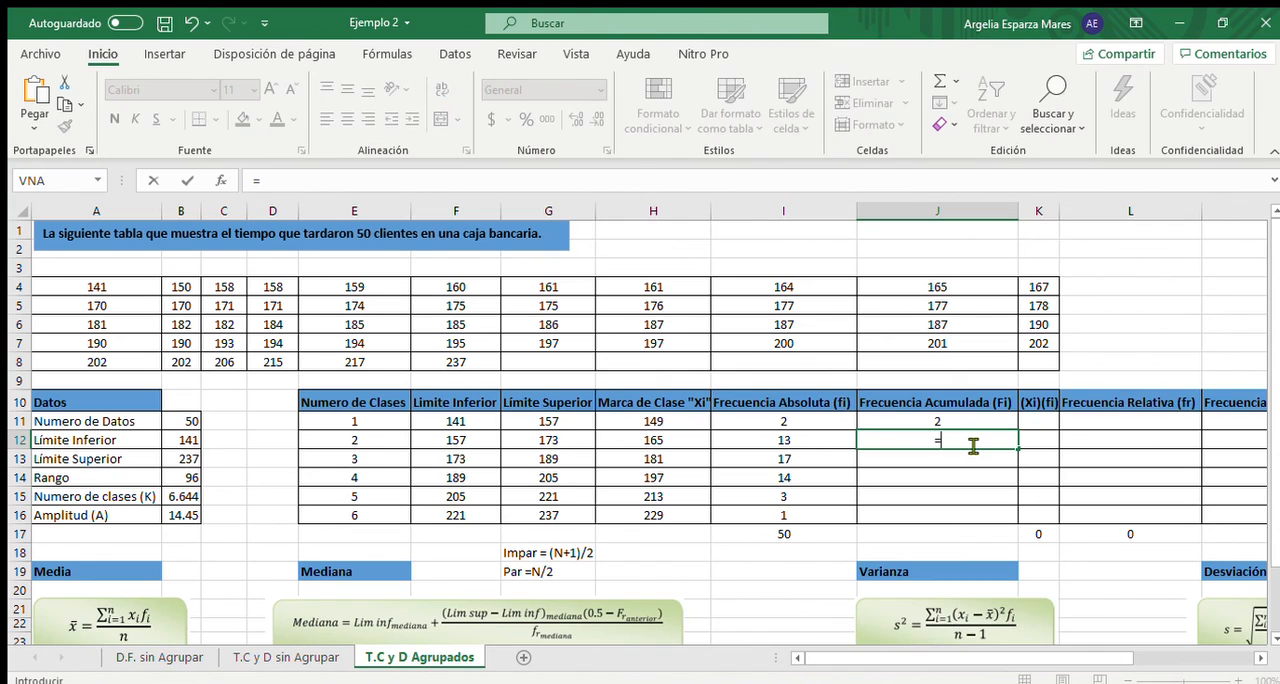
pyautogui.click(960, 420)
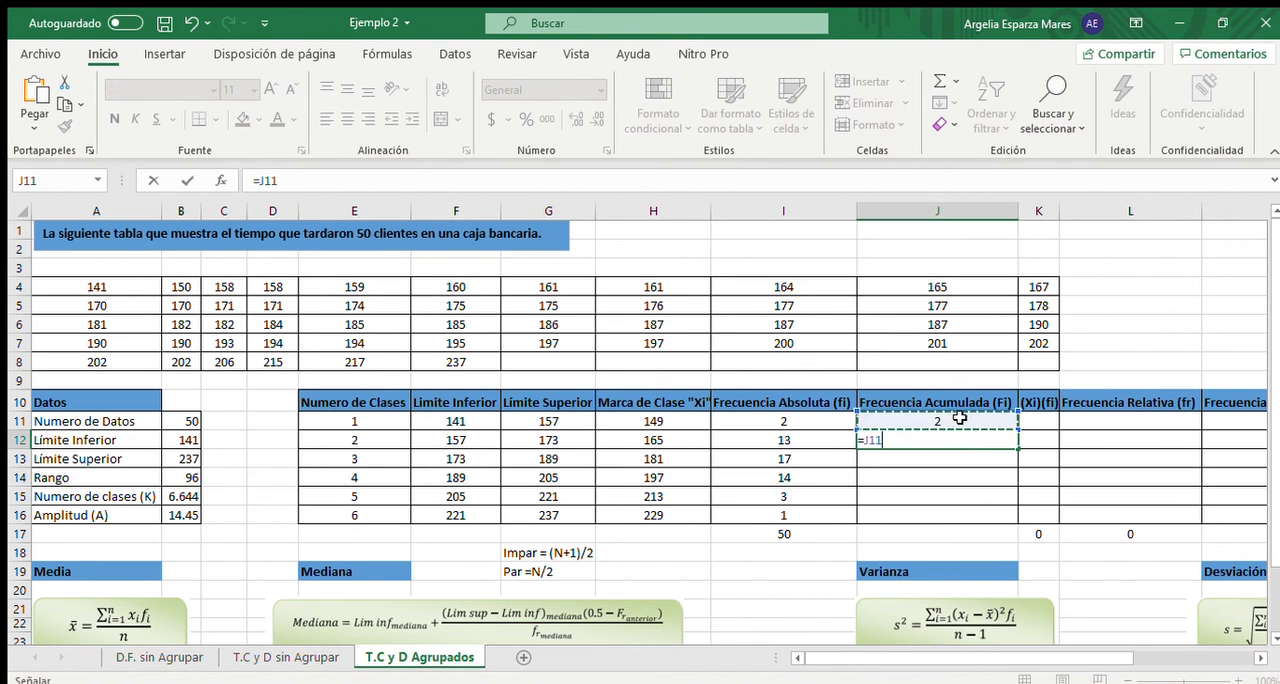
pyautogui.write('+')
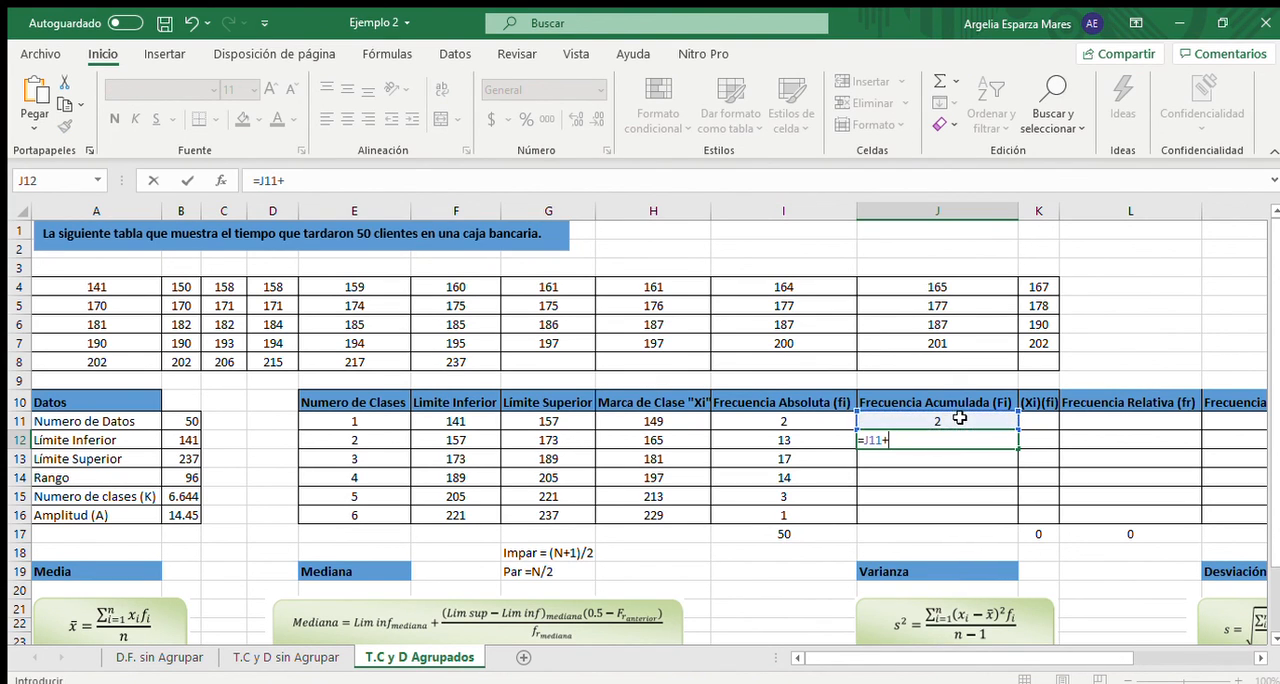
pyautogui.click(806, 440)
pyautogui.press('Return')
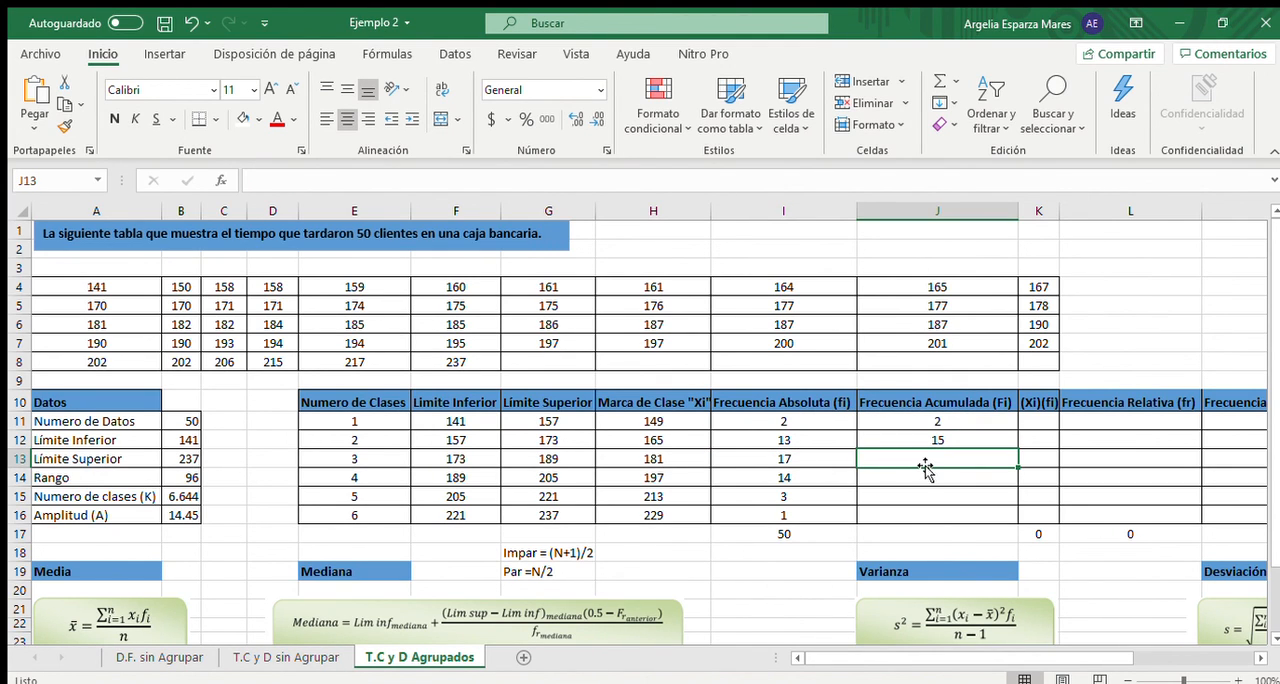
# - Fill the Frecuencia Acumulada formula from J12 down to J16 for the remaining classes
pyautogui.click(990, 437)
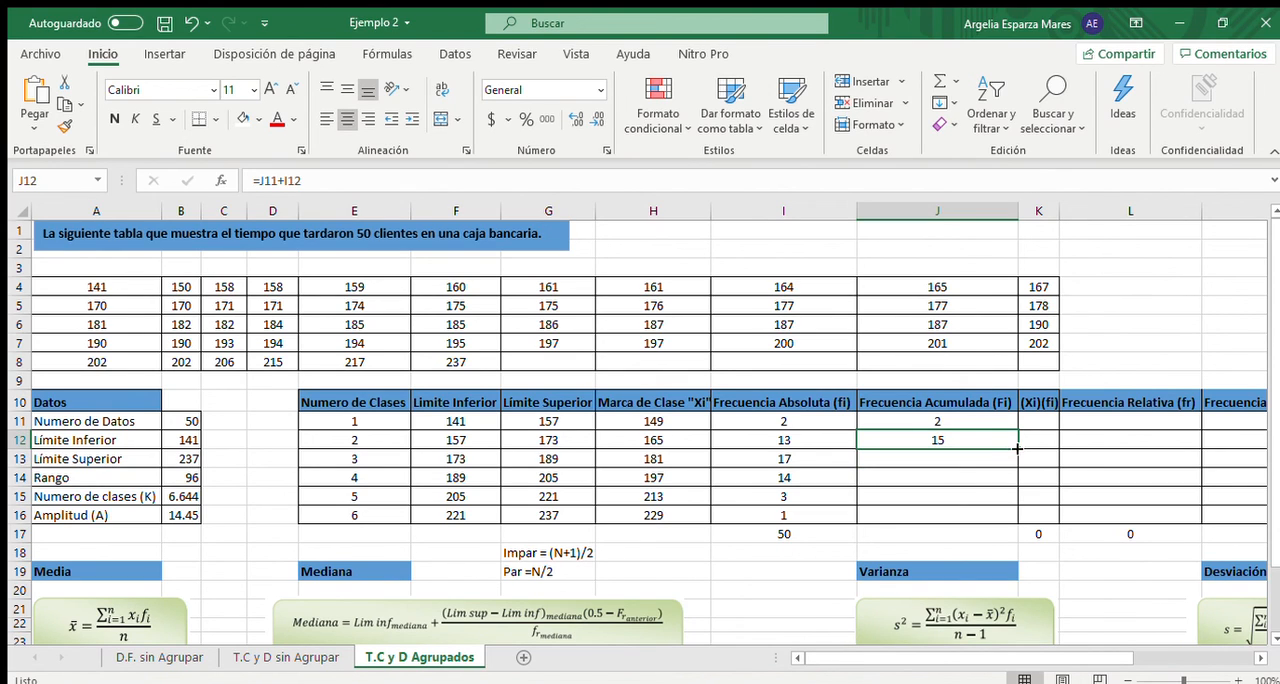
pyautogui.moveTo(1019, 450); pyautogui.dragTo(1014, 517)
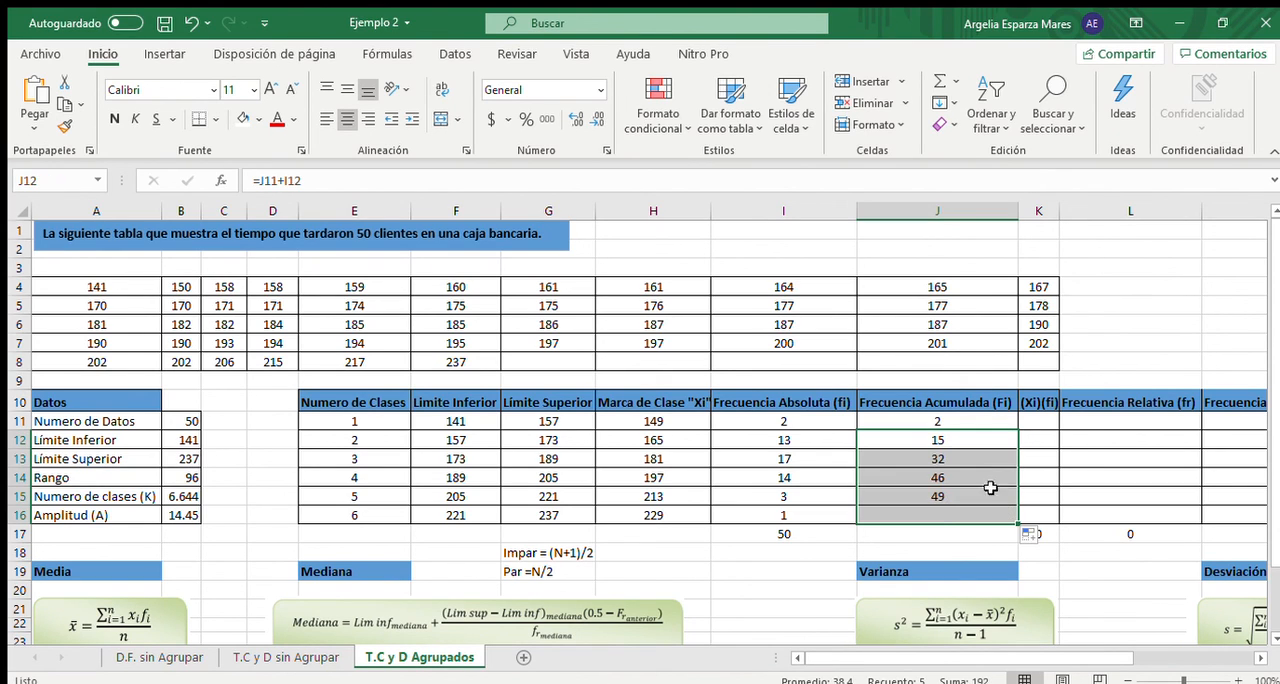
pyautogui.click(950, 547)
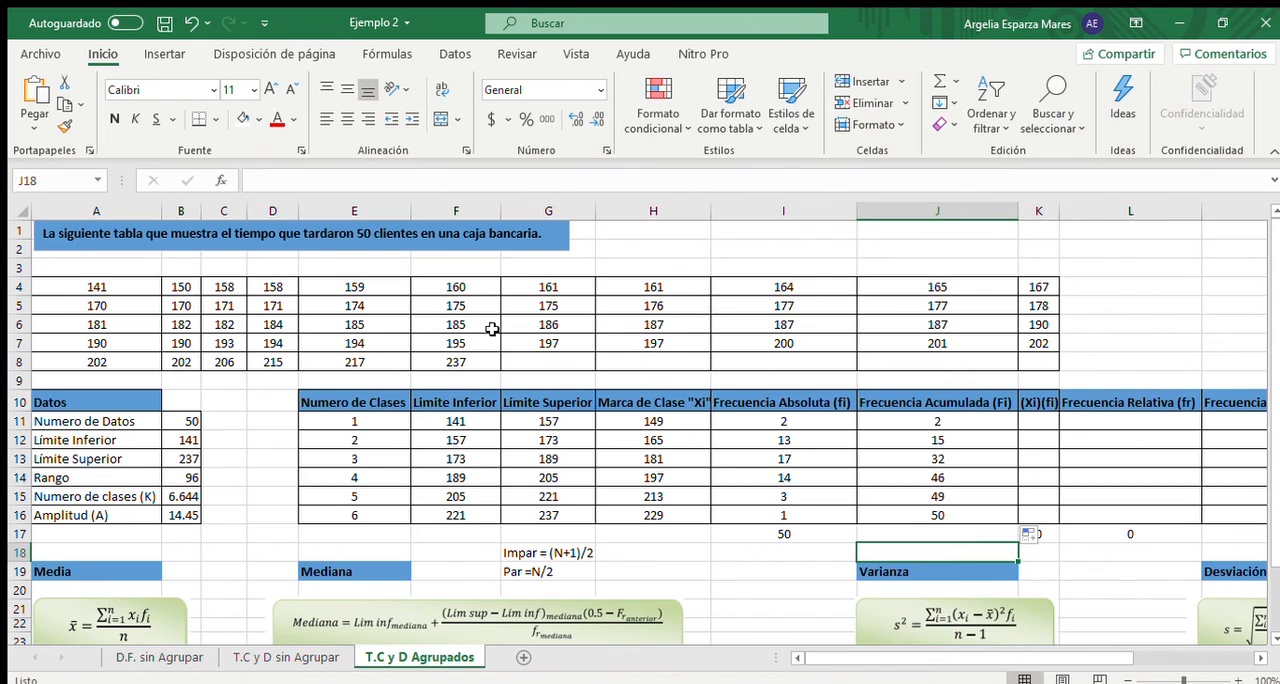
# - Calculate the first class's (Xi)(fi) product in K11 with the formula =H11*I11
pyautogui.click(1036, 418)
pyautogui.write('=')
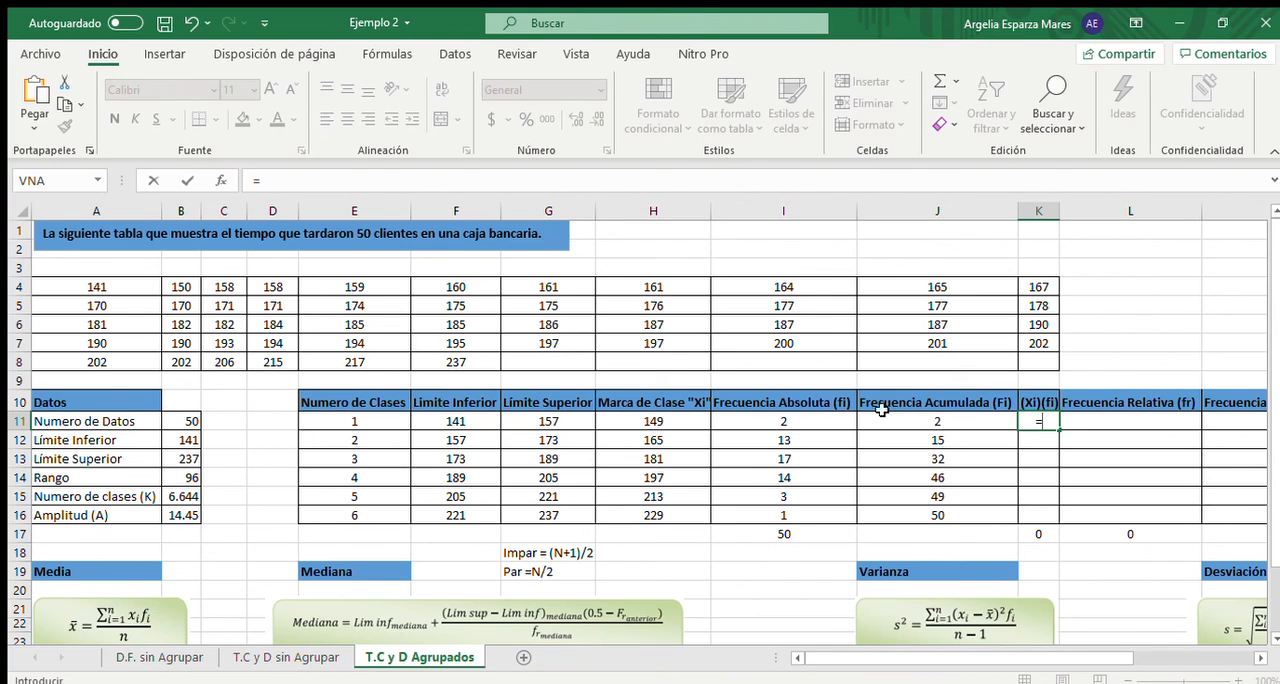
pyautogui.click(657, 420)
pyautogui.write('*')
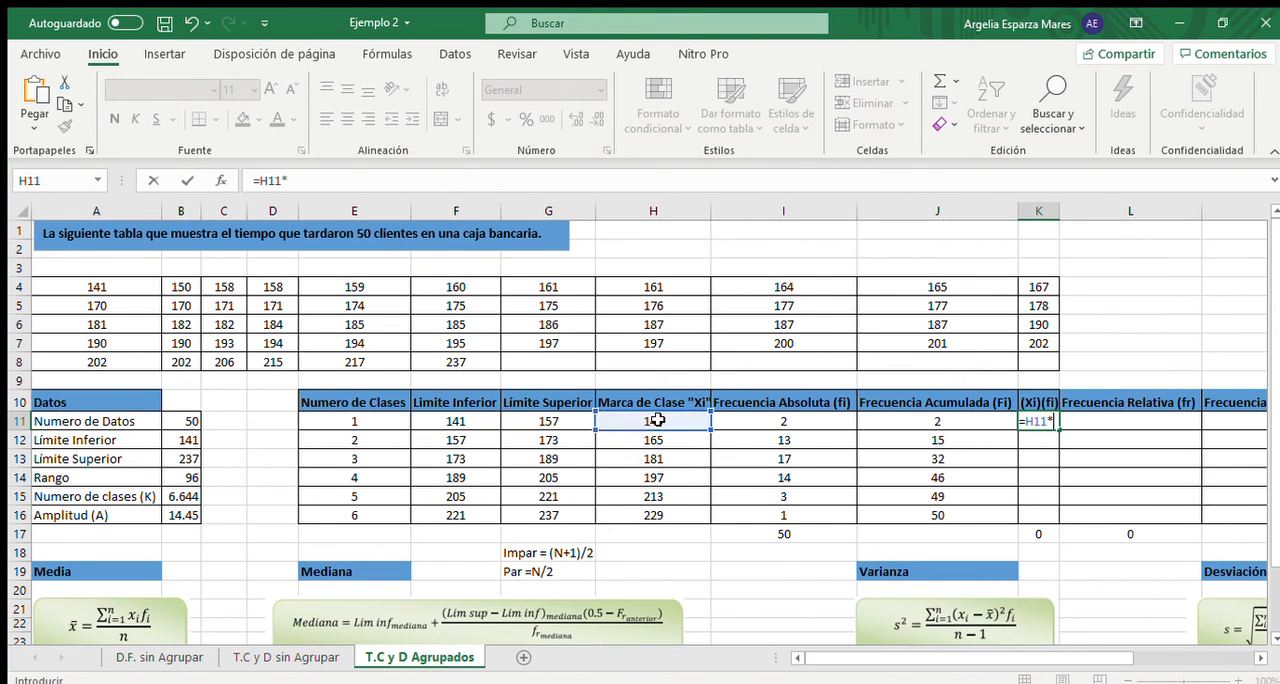
pyautogui.click(778, 420)
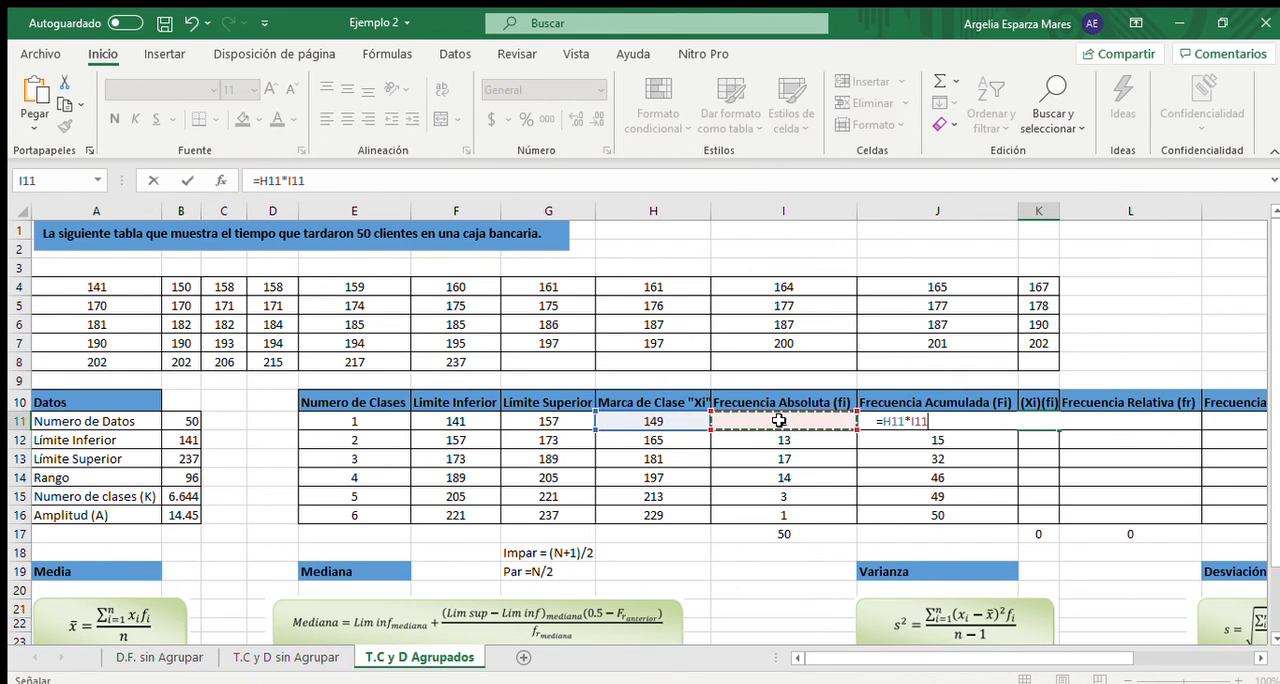
pyautogui.press('Return')
# - Fill the (Xi)(fi) formula from K11 down to K16 for the remaining classes
pyautogui.click(1040, 422)
pyautogui.moveTo(1061, 430); pyautogui.dragTo(1062, 524)
pyautogui.click(1036, 537)
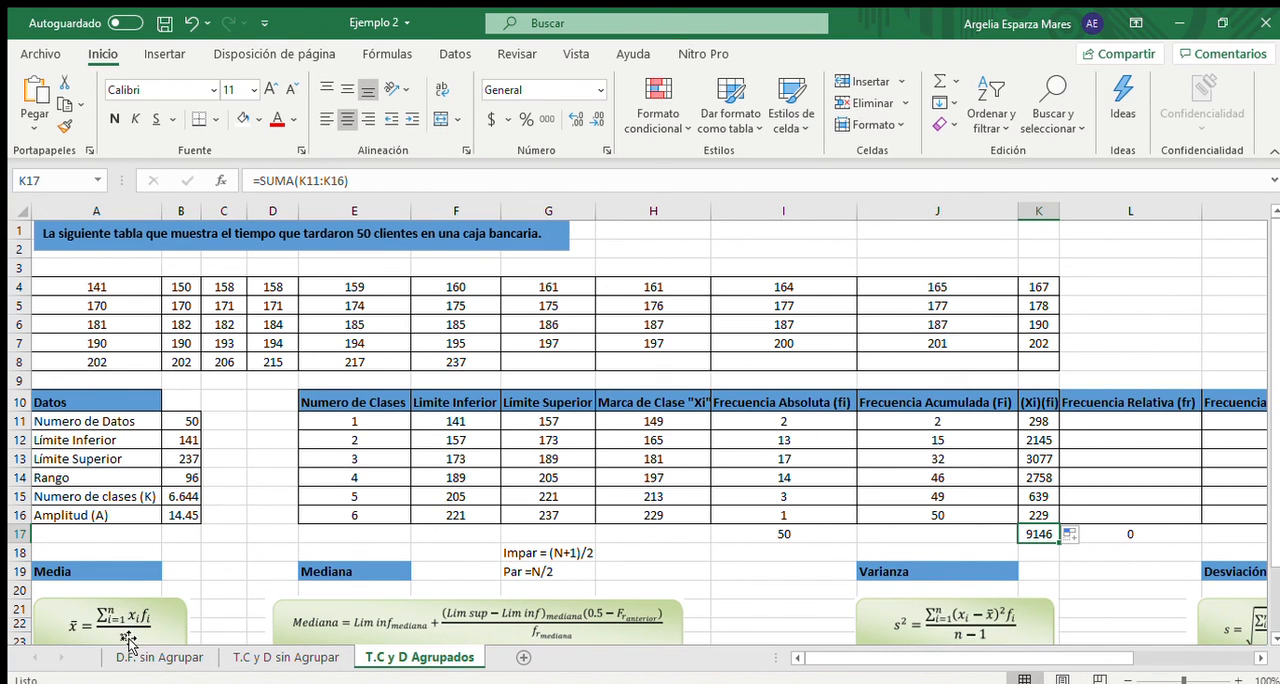
# - Calculate the Media in B19 by dividing the (Xi)(fi) total by 50 with =K17/50
pyautogui.click(190, 573)
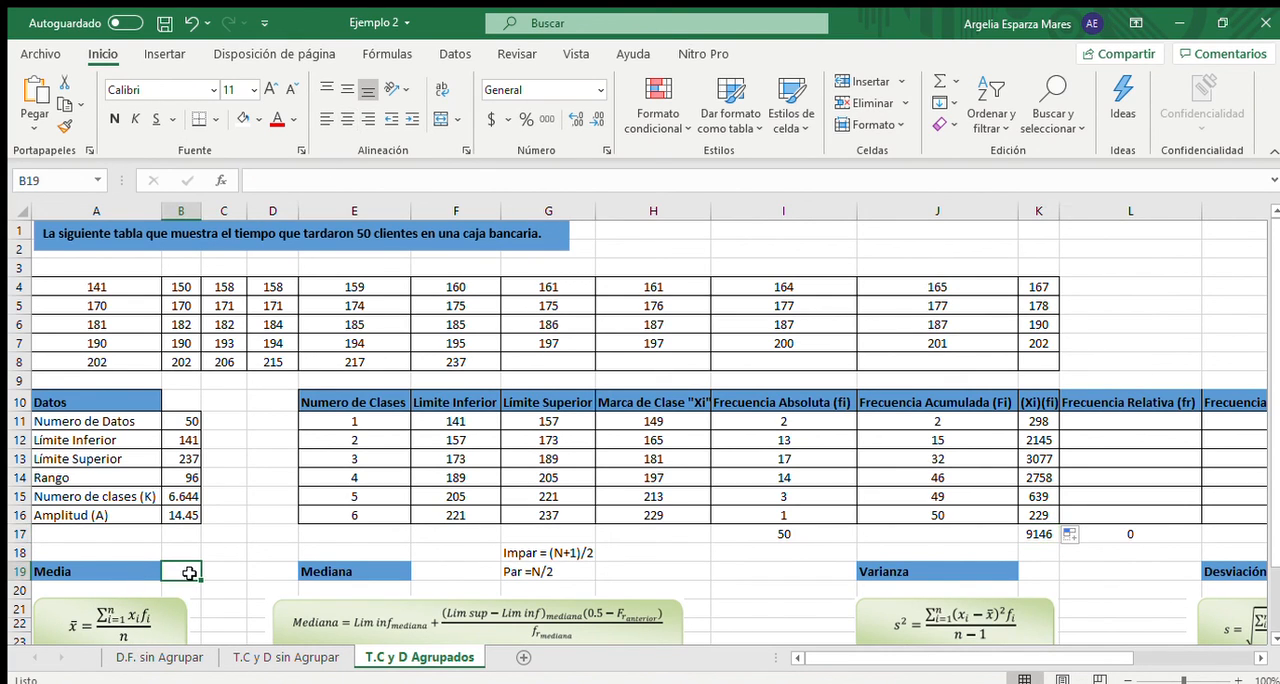
pyautogui.write('=')
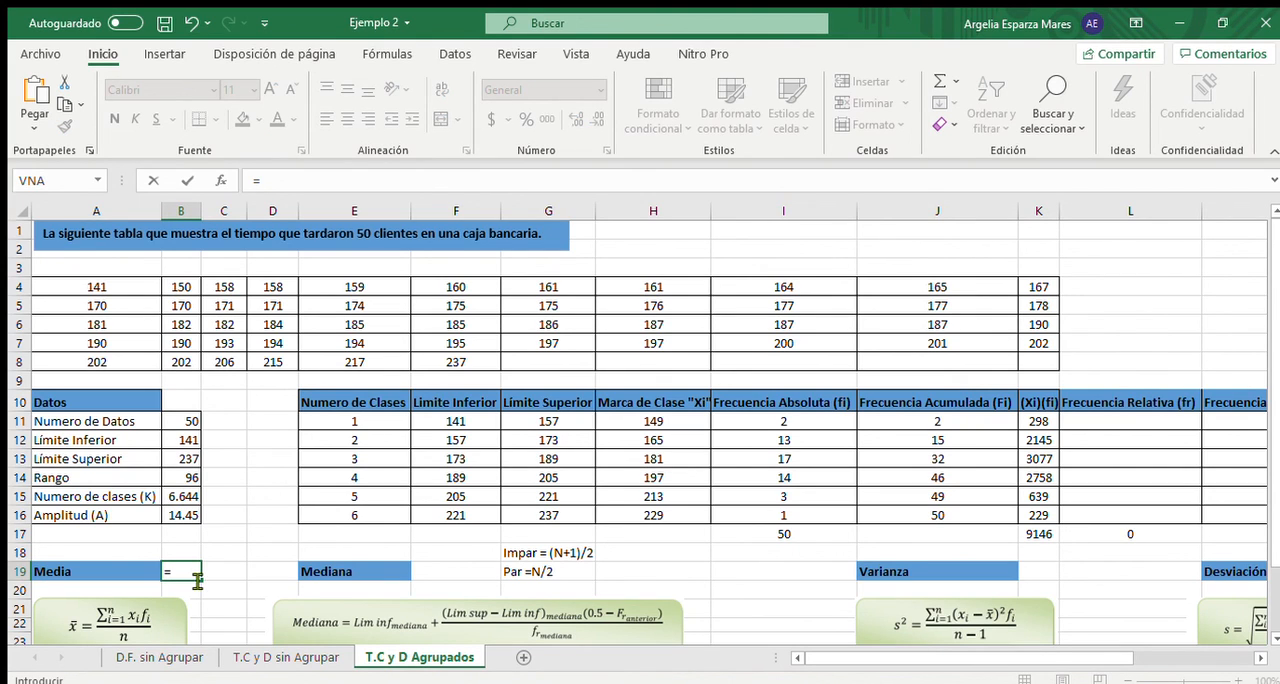
pyautogui.click(1038, 535)
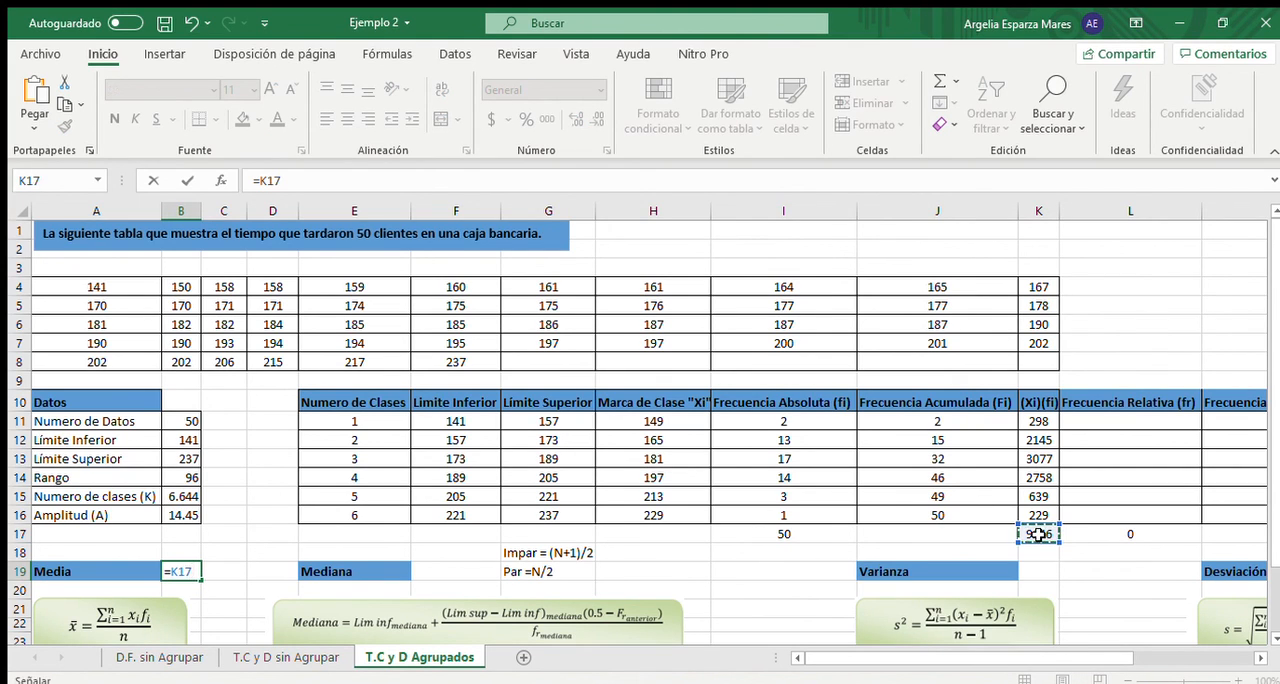
pyautogui.write('/50')
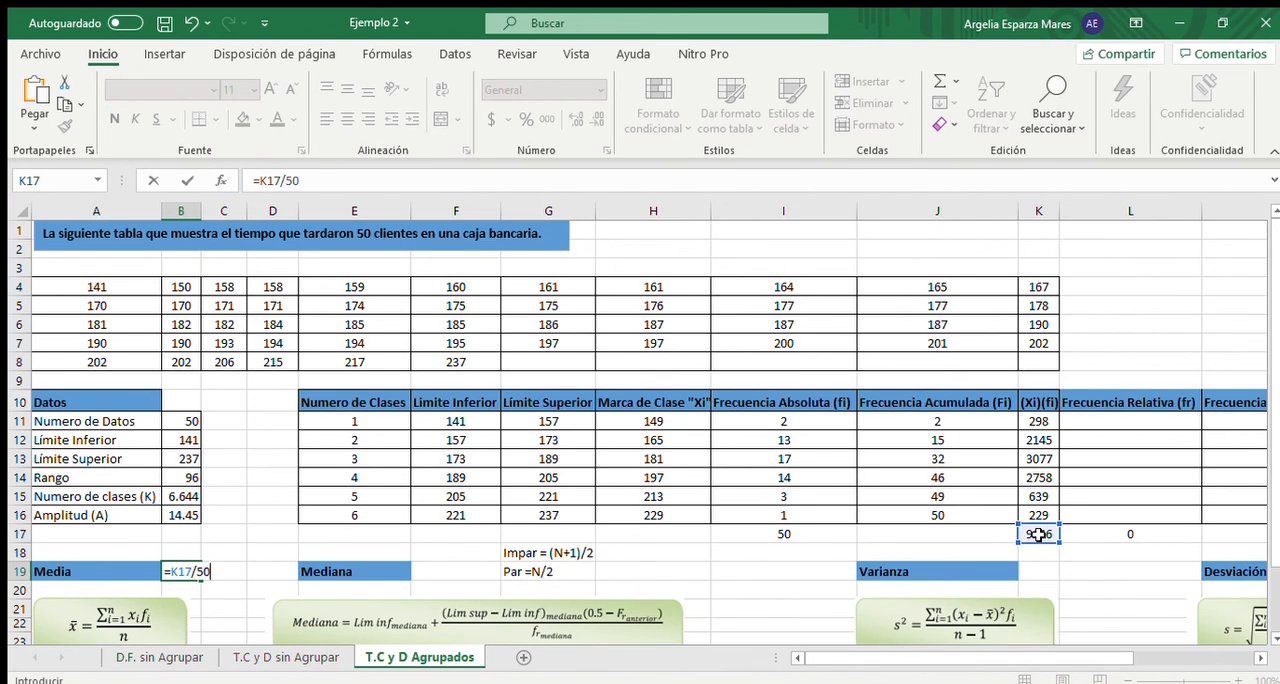
pyautogui.press('Return')
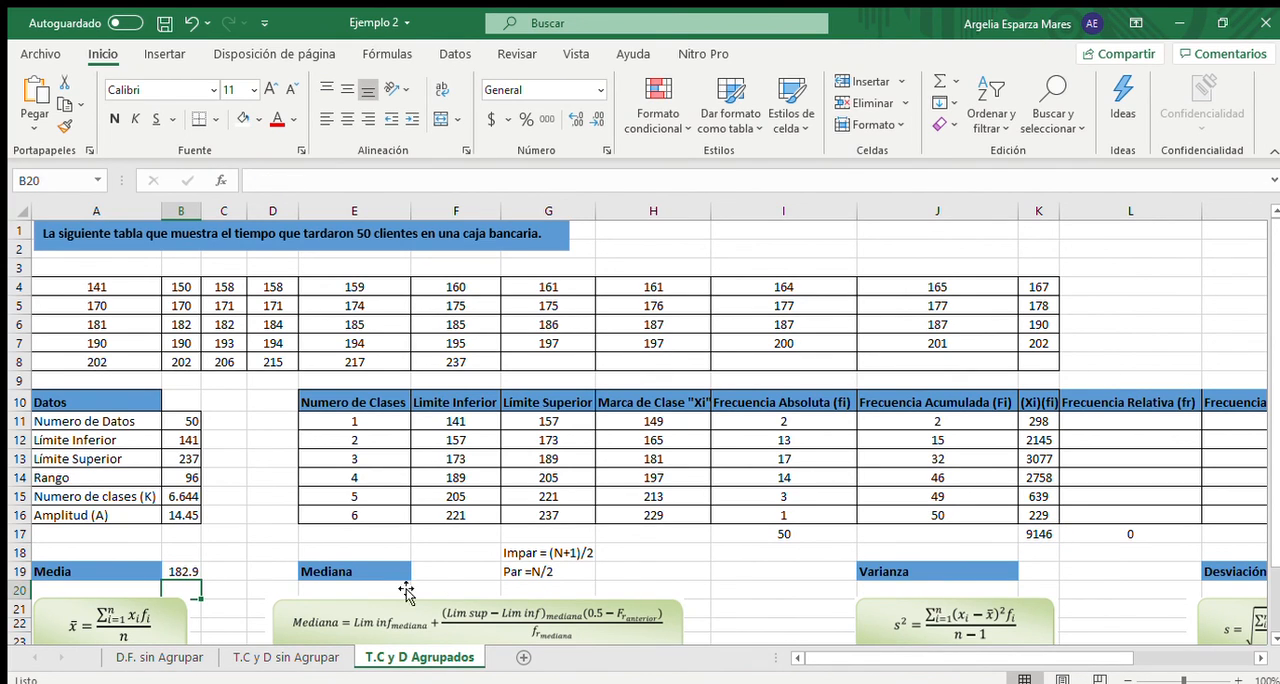
pyautogui.click(189, 569)
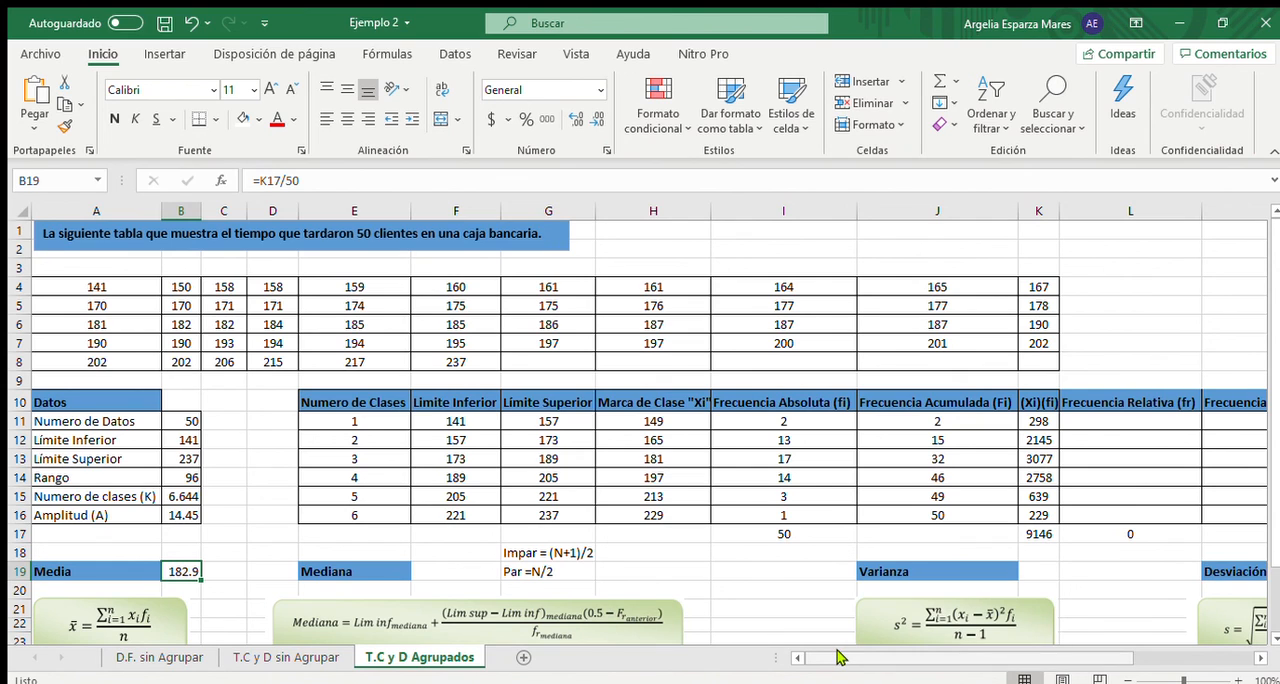
# - Append "(Fr)" to the Frecuencia Relativa Acumulada heading in M10 and widen column M to fit it
pyautogui.moveTo(838, 656); pyautogui.dragTo(933, 656)
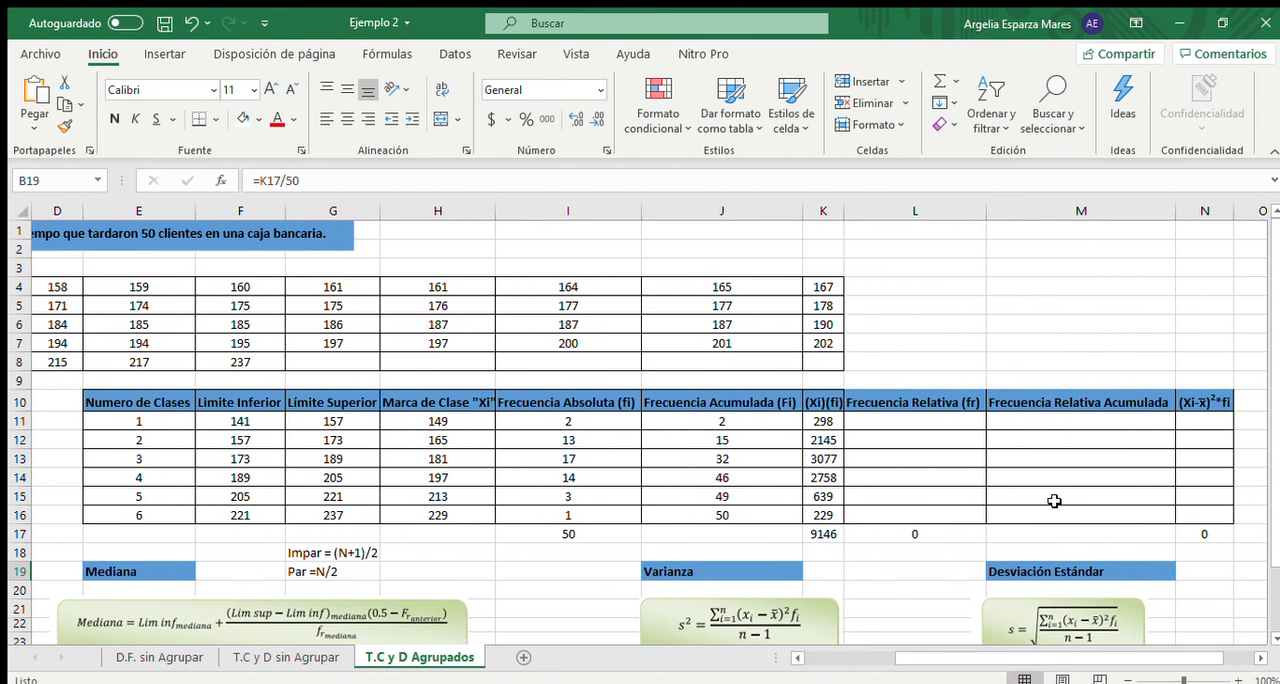
pyautogui.click(1106, 400)
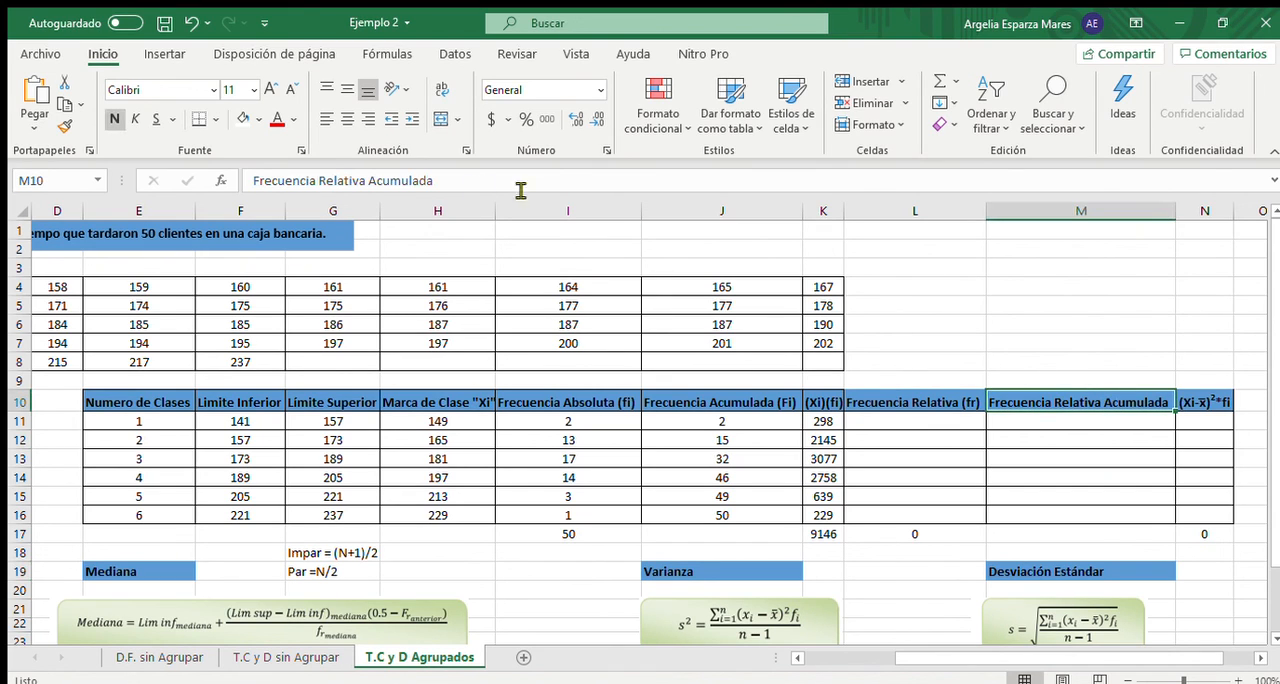
pyautogui.click(448, 186)
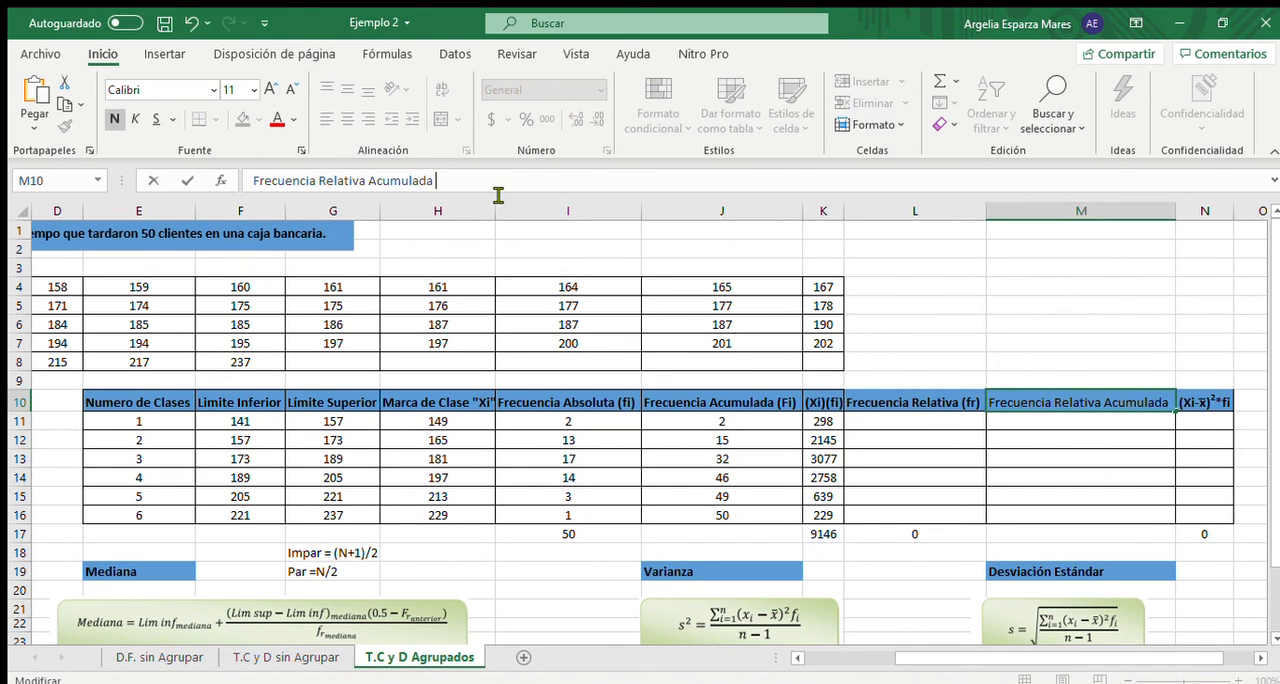
pyautogui.write('(Fr')
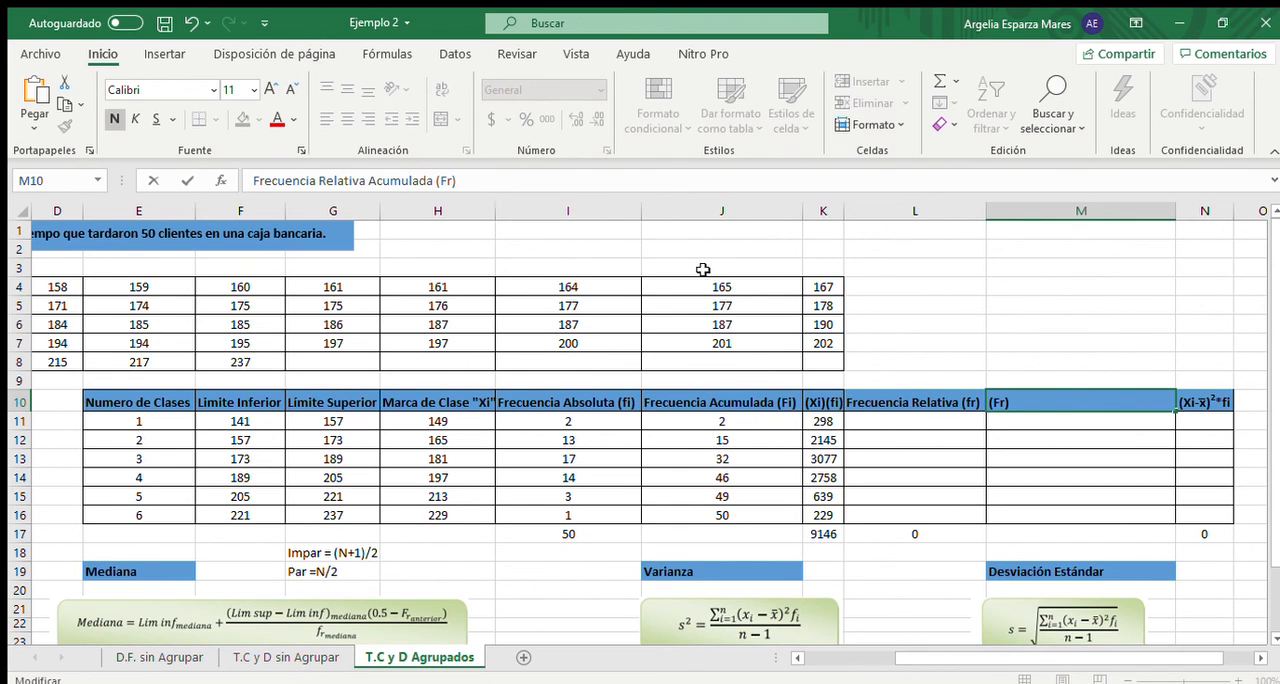
pyautogui.click(946, 330)
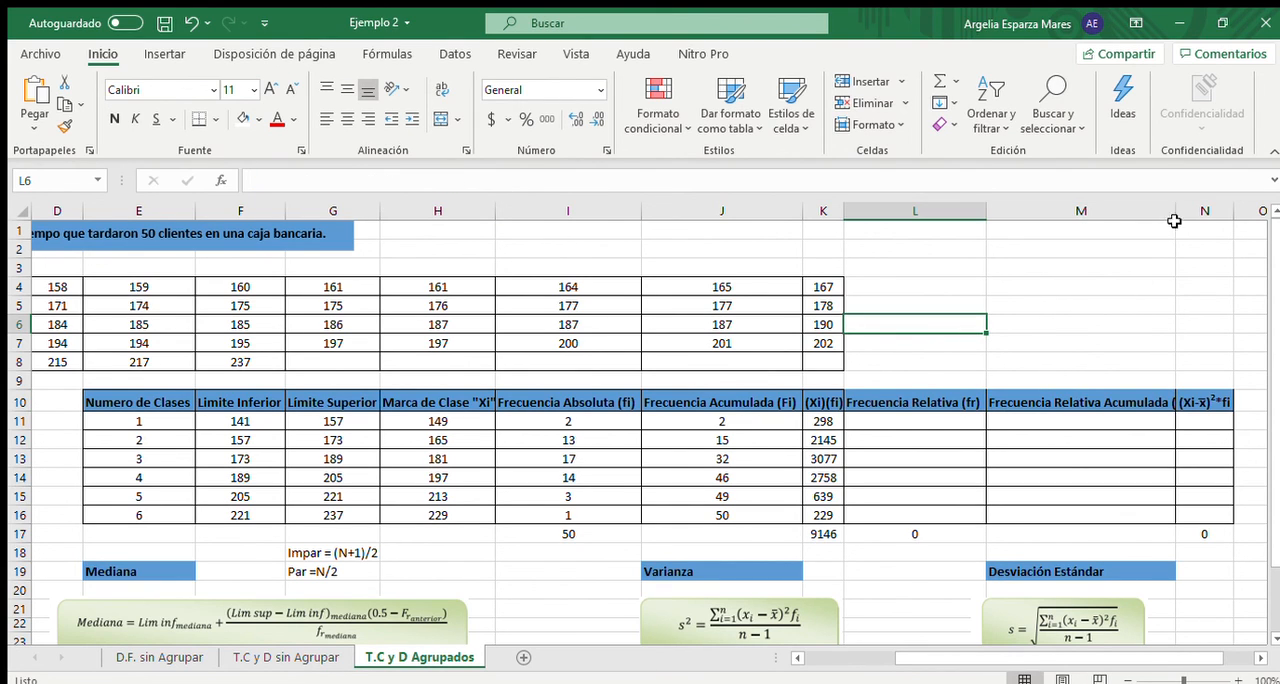
pyautogui.moveTo(1176, 213); pyautogui.dragTo(1200, 213)
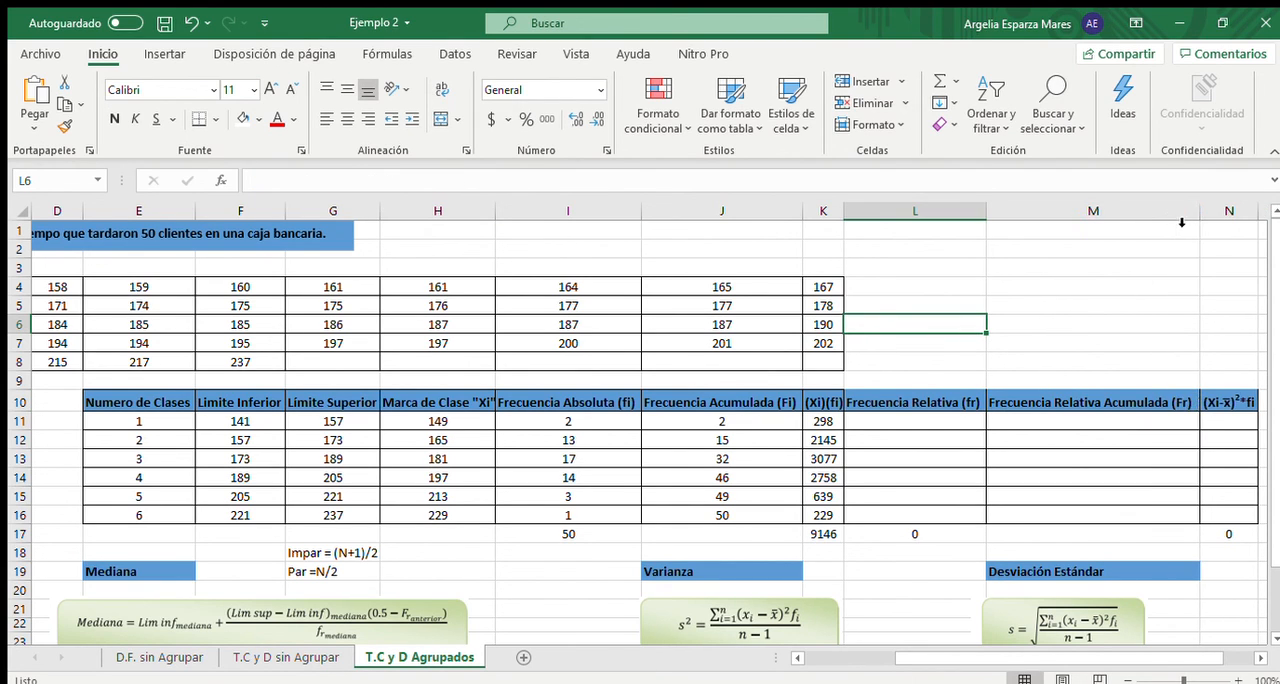
# - Calculate the first class's Frecuencia Relativa in L11 with the formula =I11/50
pyautogui.click(893, 428)
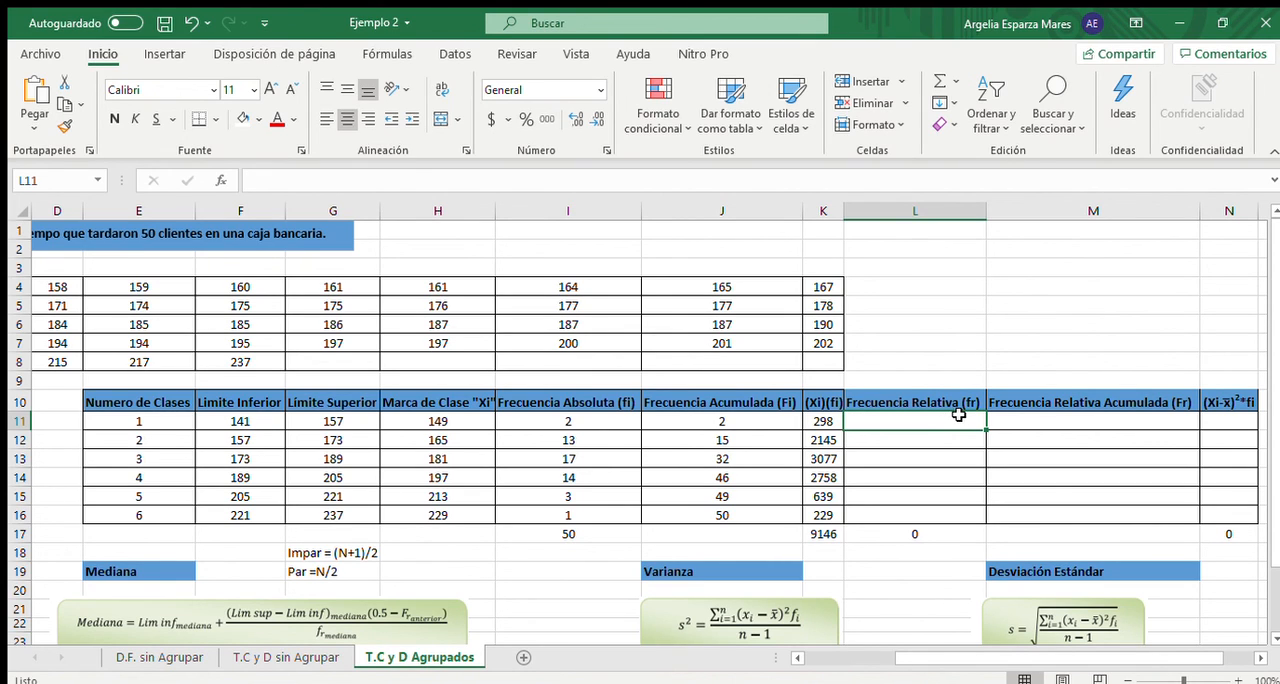
pyautogui.write('=')
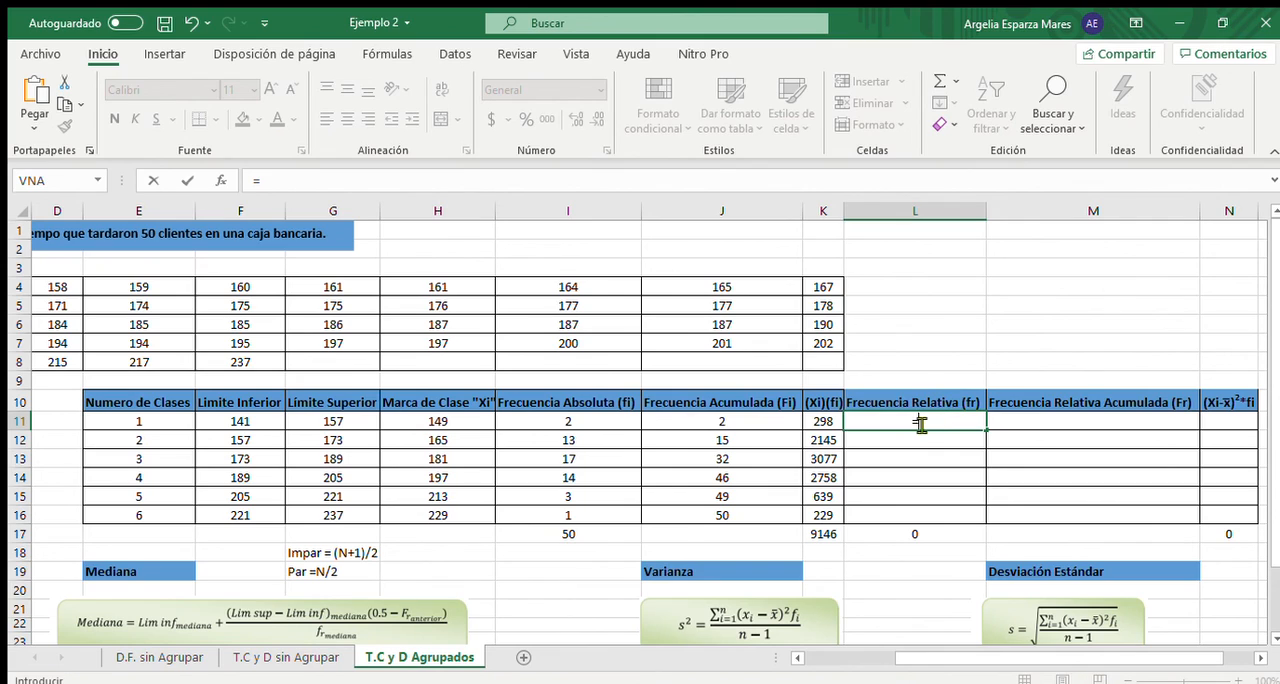
pyautogui.click(594, 421)
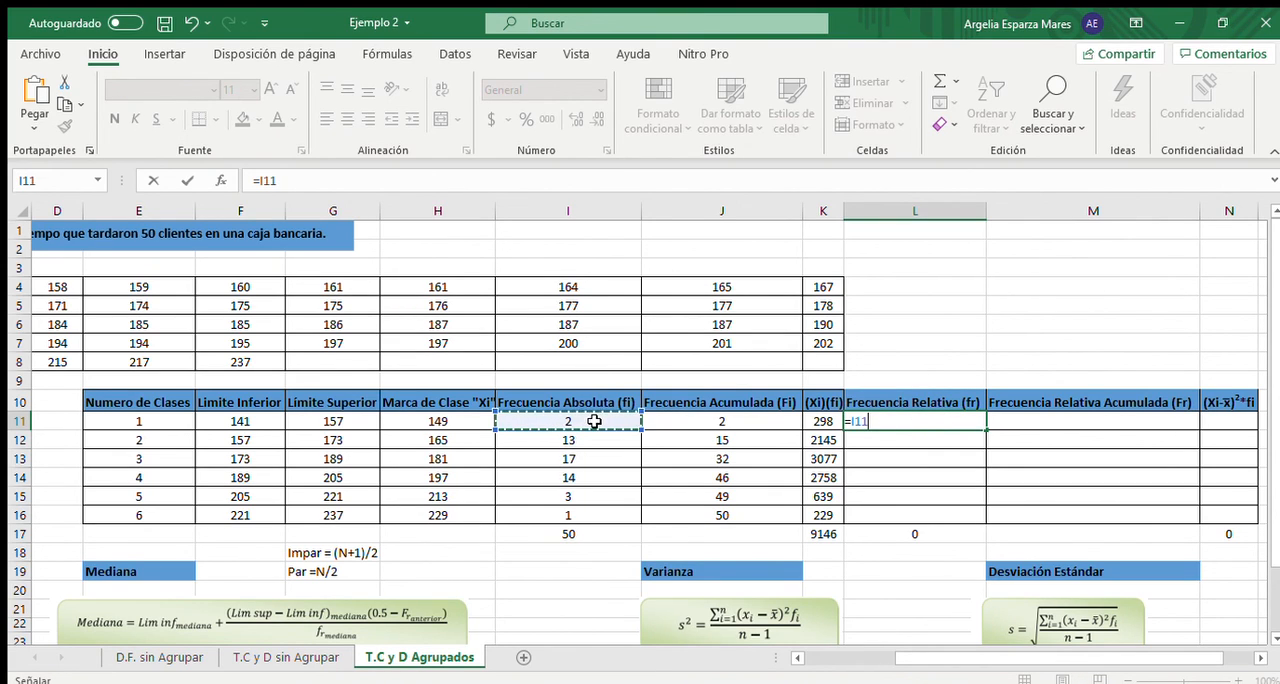
pyautogui.write('/50')
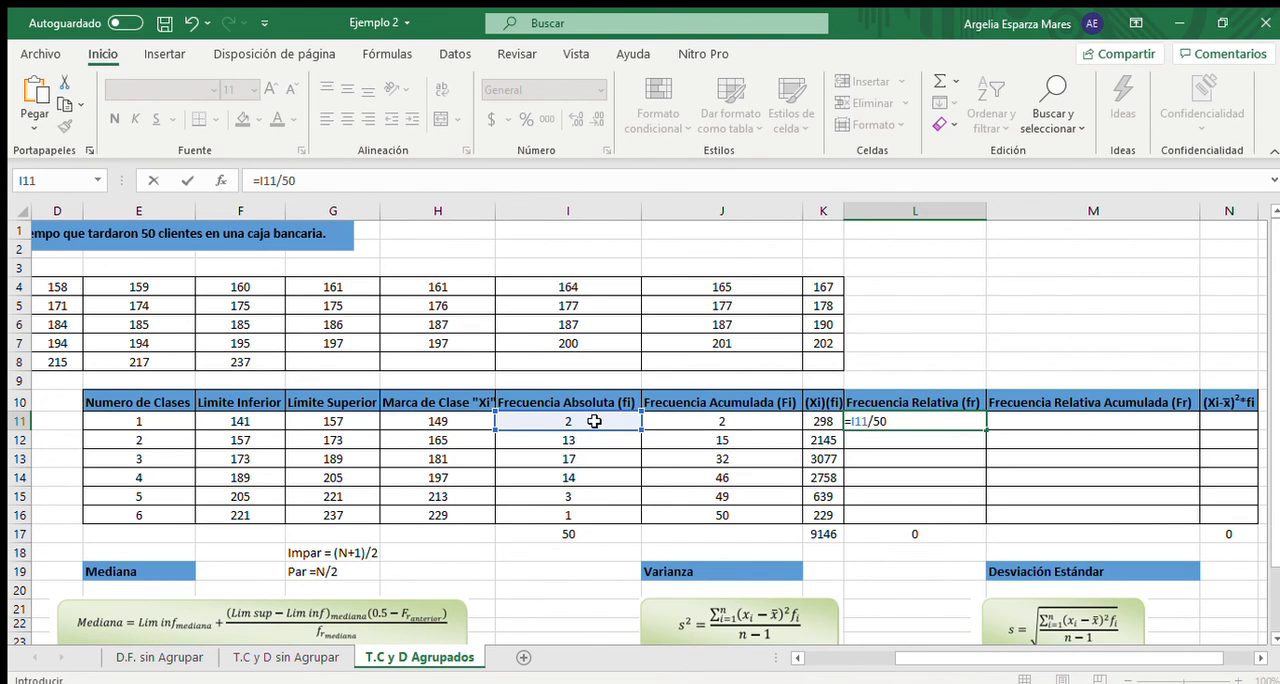
pyautogui.press('Return')
pyautogui.click(887, 423)
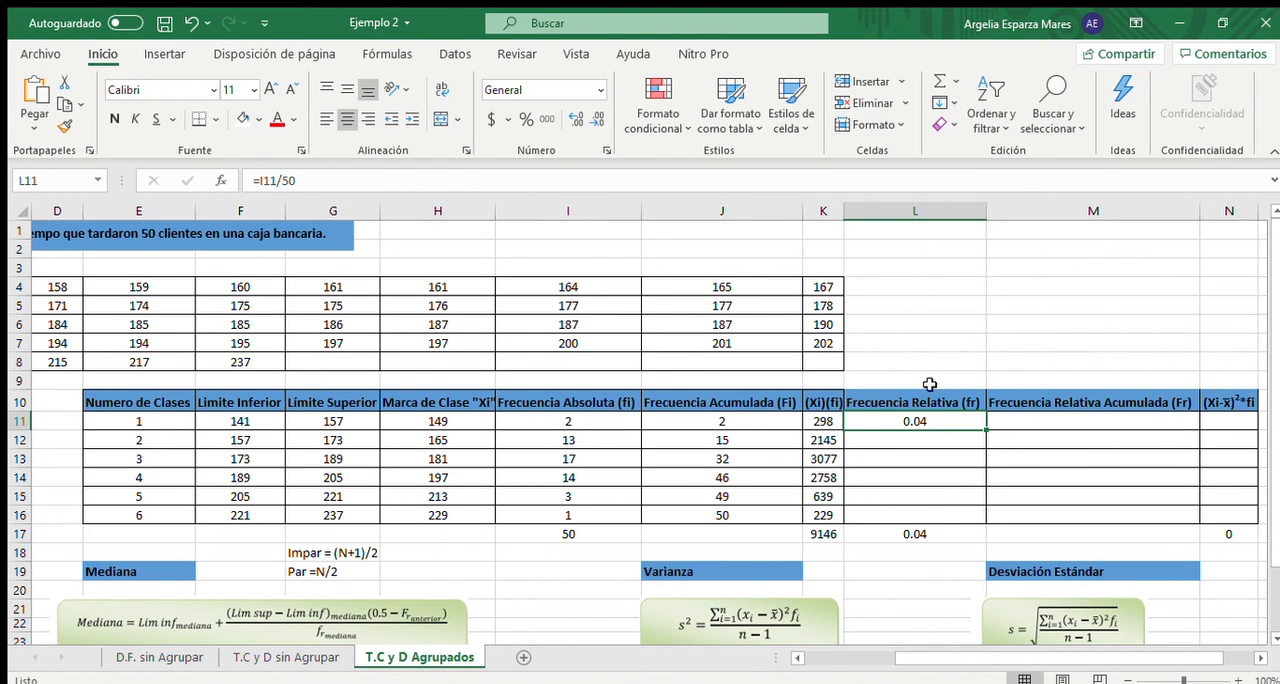
# - Fill the Frecuencia Relativa formula from L11 down to L16 for the remaining classes and check the sum in L17
pyautogui.click(935, 443)
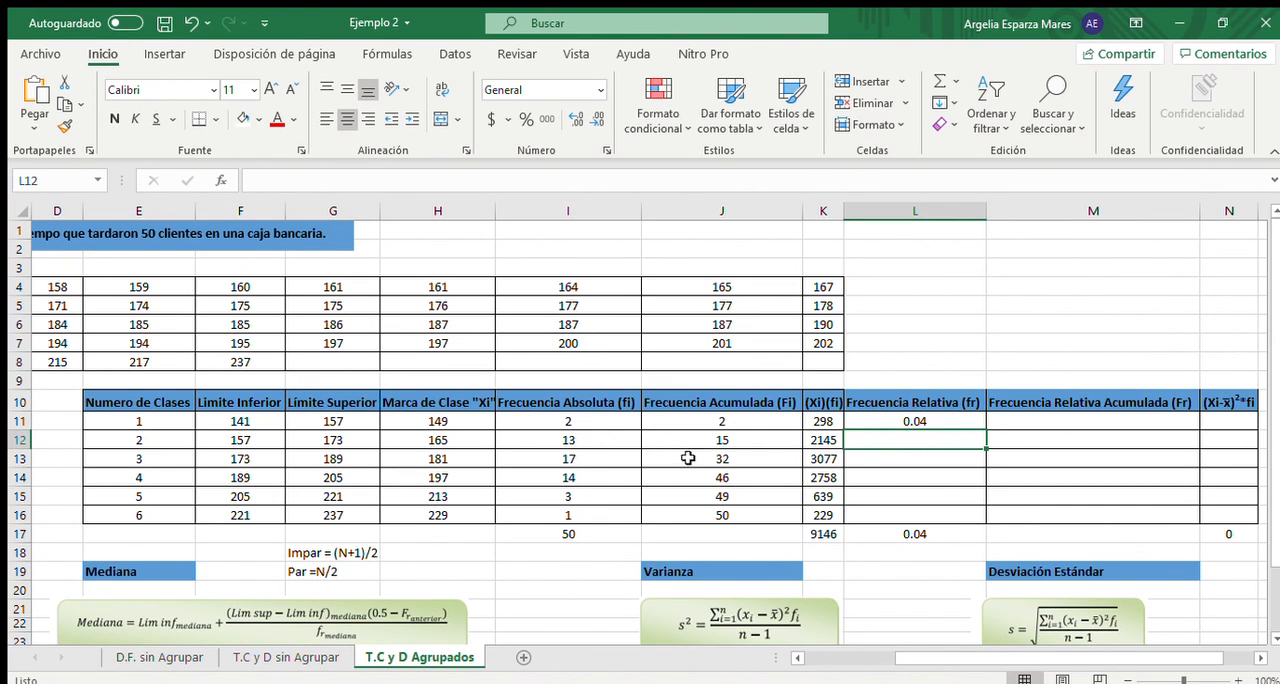
pyautogui.click(929, 421)
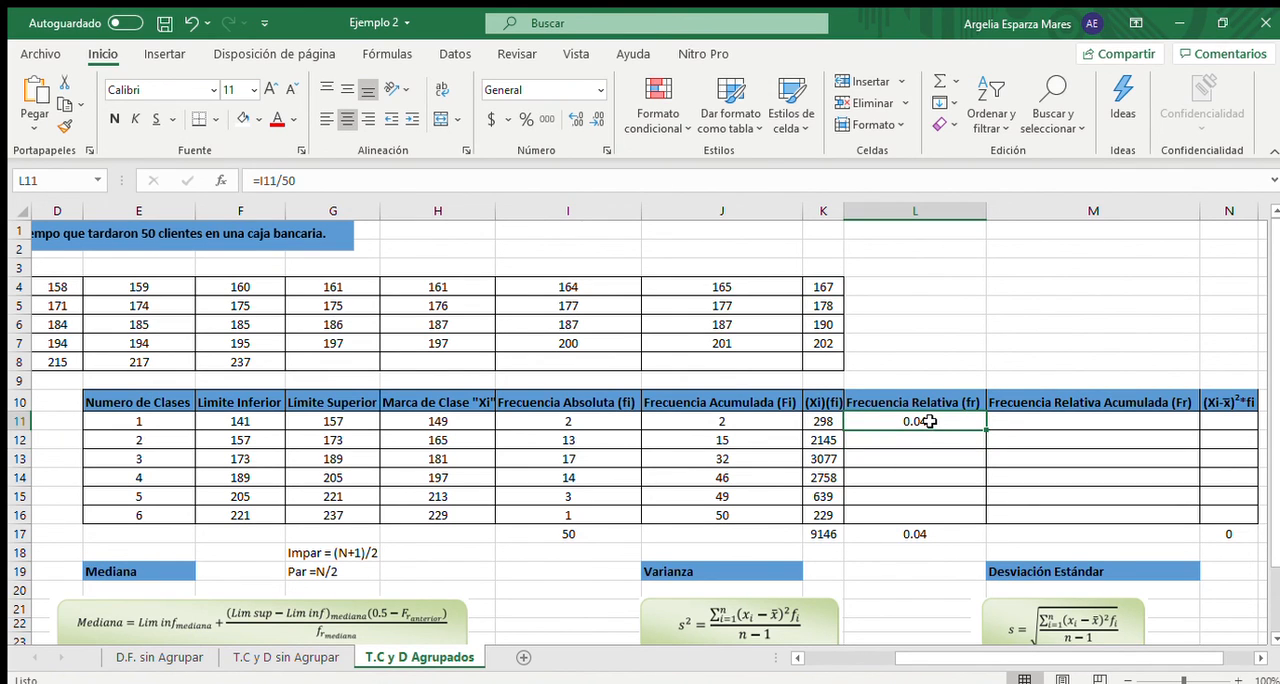
pyautogui.moveTo(985, 430); pyautogui.dragTo(986, 520)
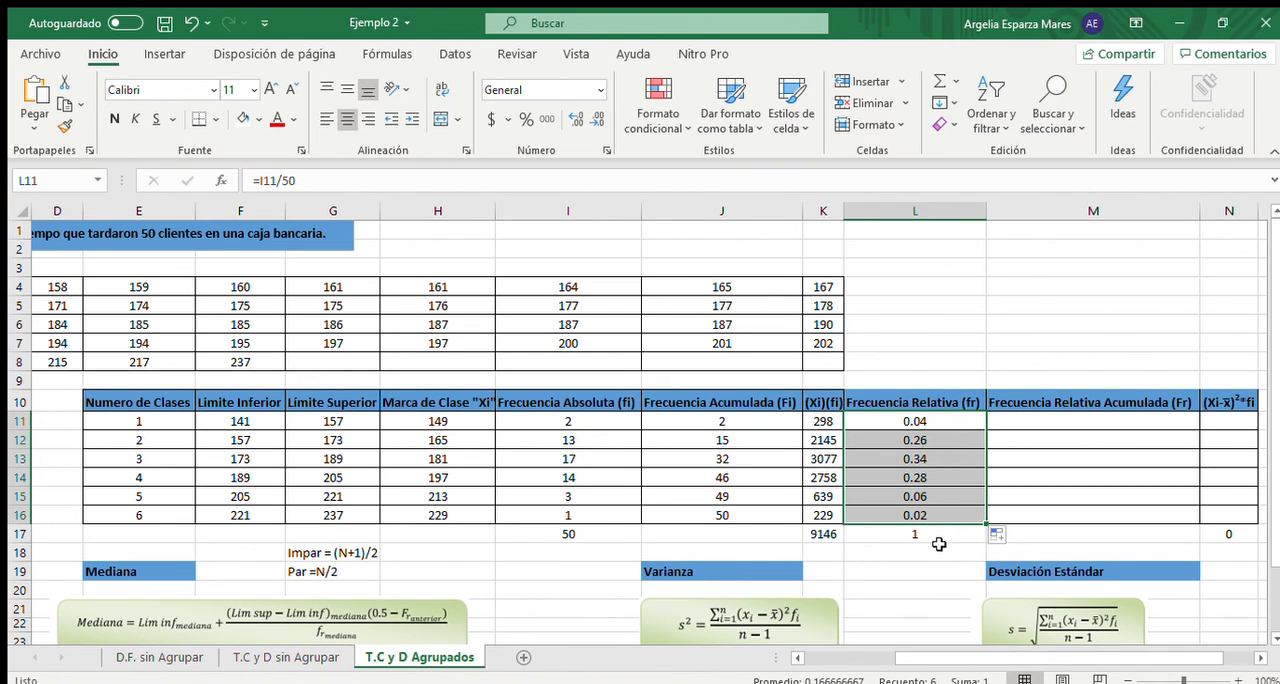
pyautogui.click(939, 538)
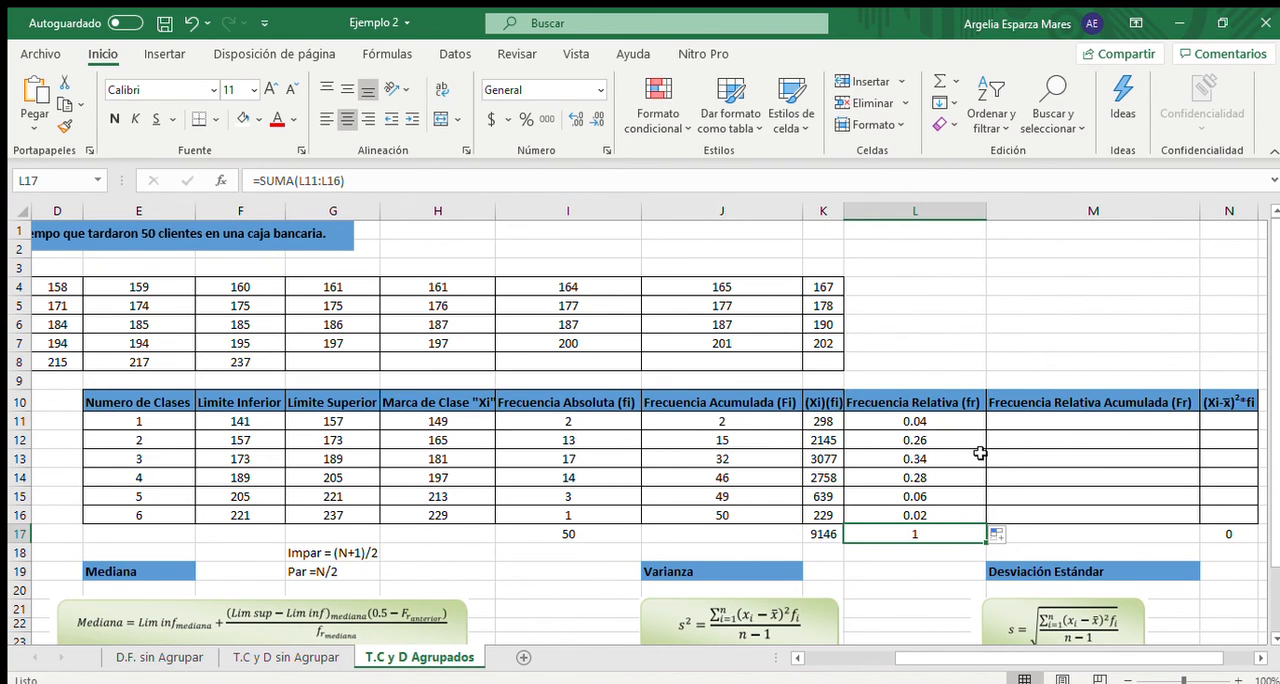
# - Set the first class's Frecuencia Relativa Acumulada in M11 to its relative frequency with the formula =L11
pyautogui.click(1028, 426)
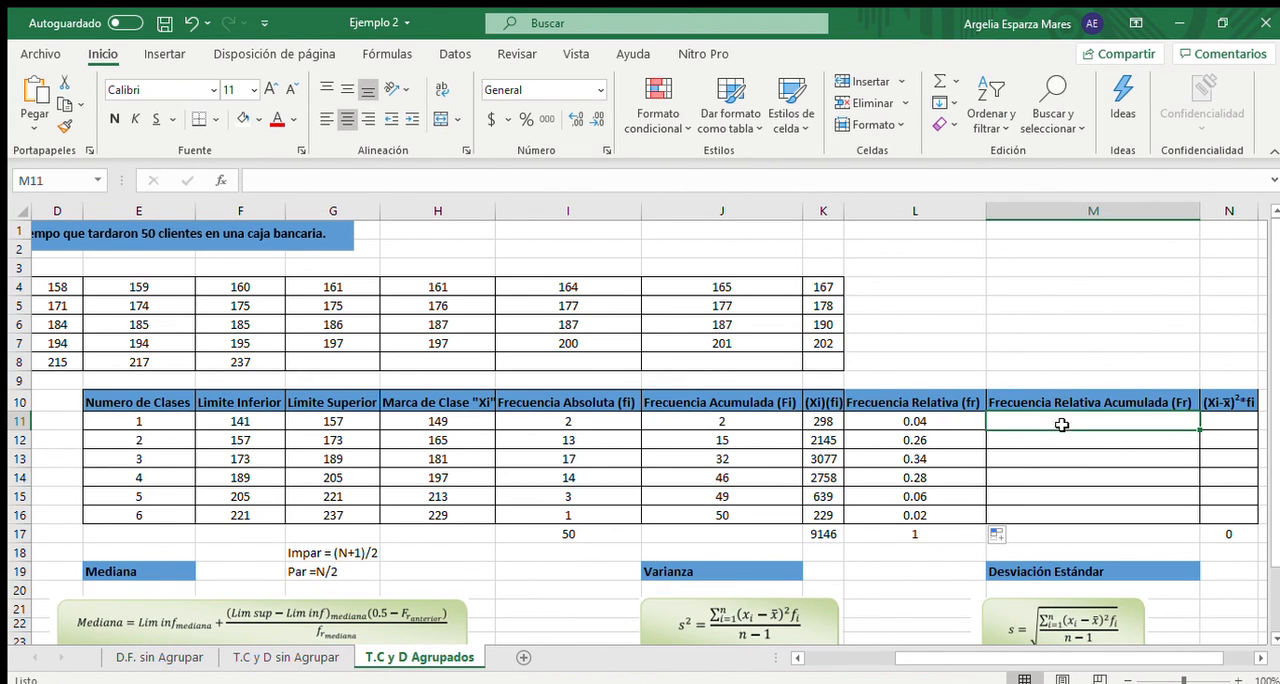
pyautogui.write('=')
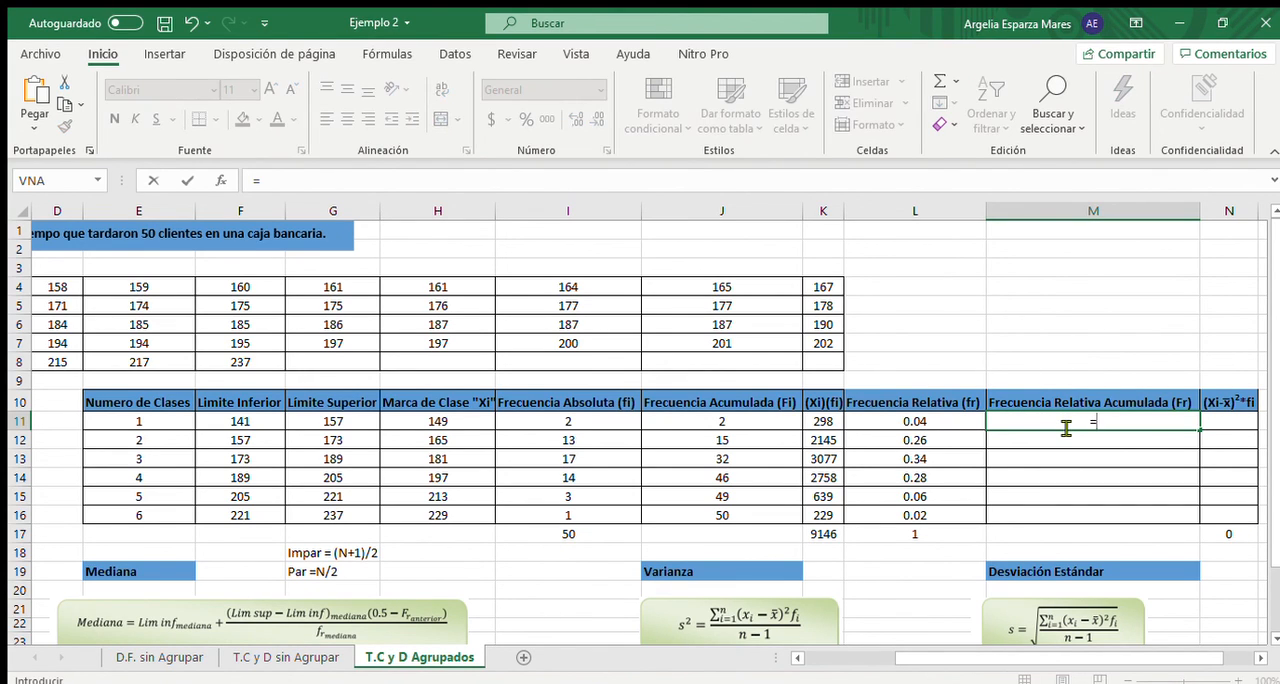
pyautogui.click(936, 422)
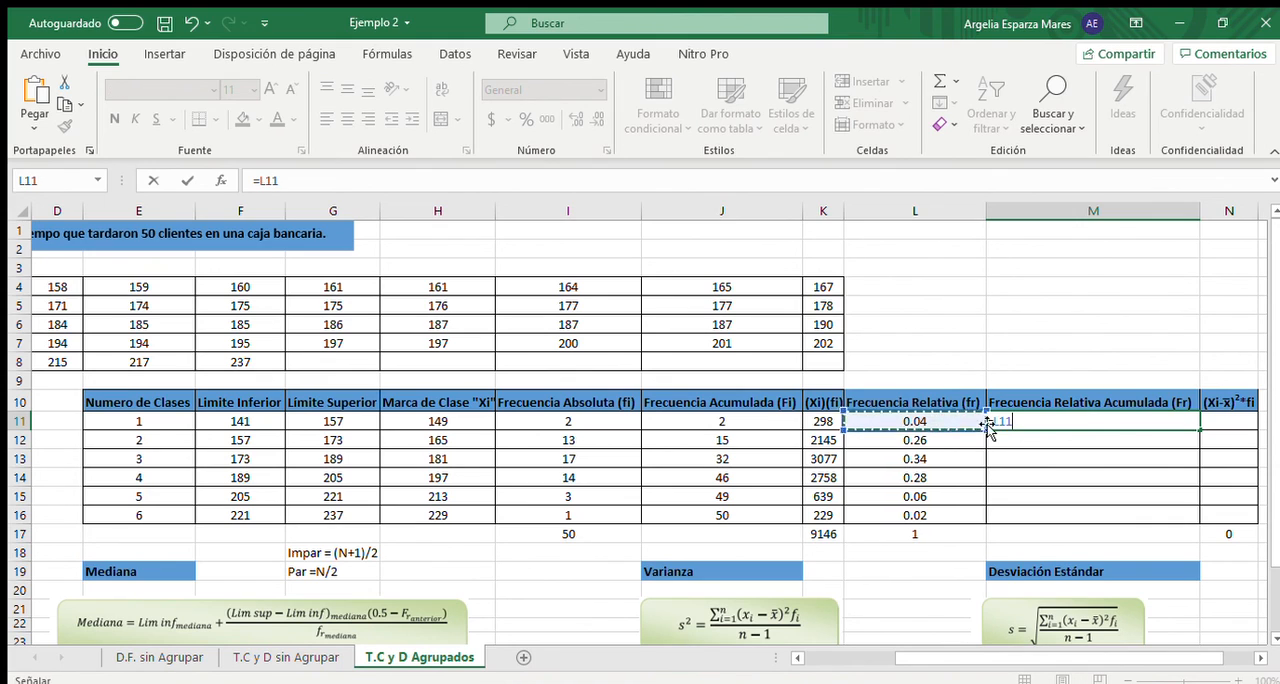
pyautogui.click(1018, 441)
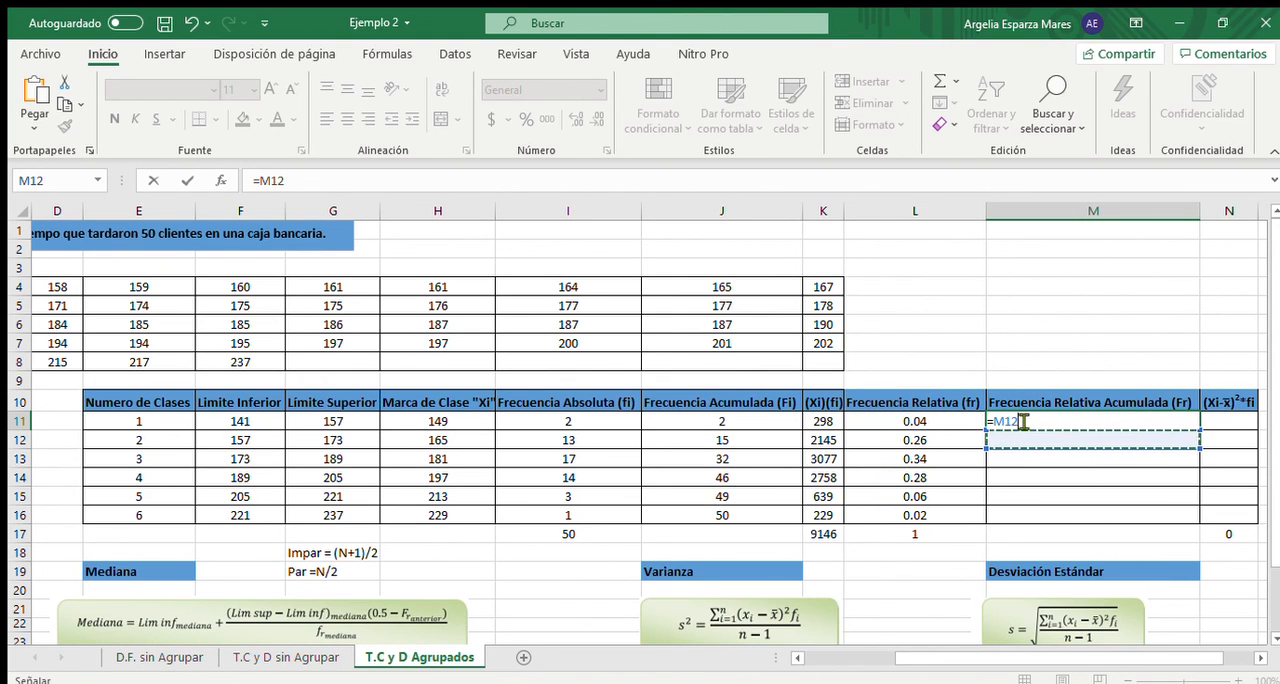
pyautogui.click(350, 190)
pyautogui.press('BackSpace')
pyautogui.press('BackSpace')
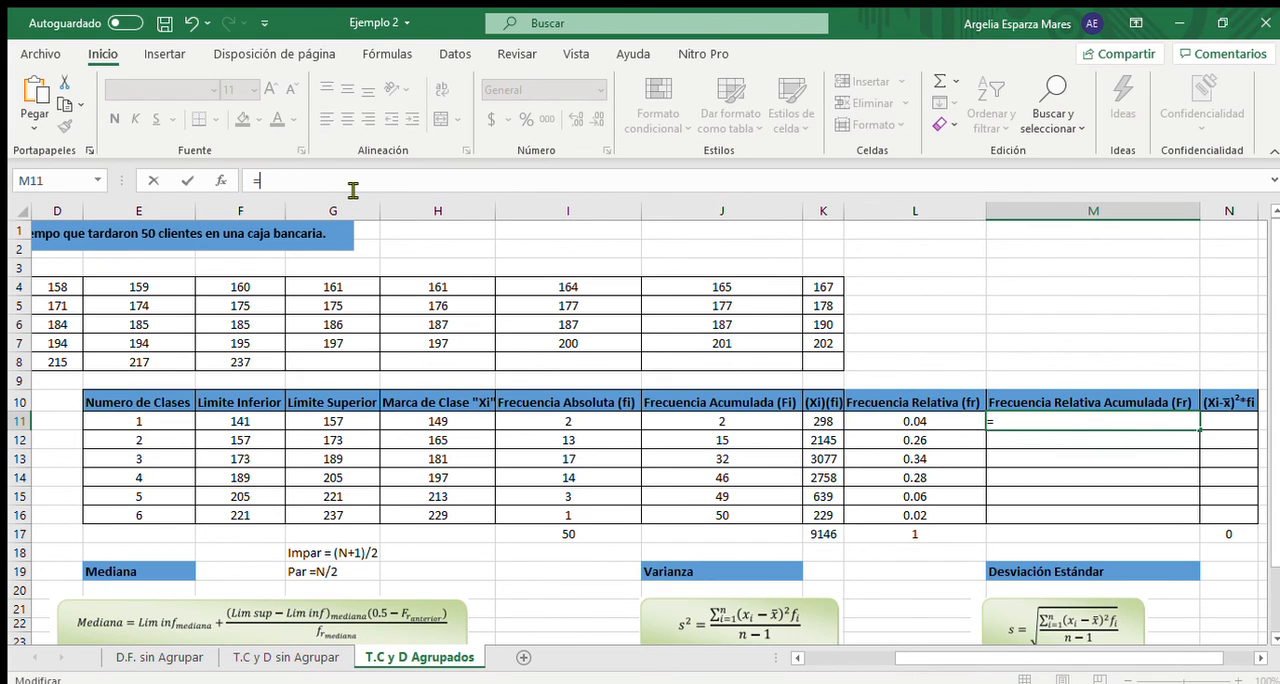
pyautogui.click(936, 428)
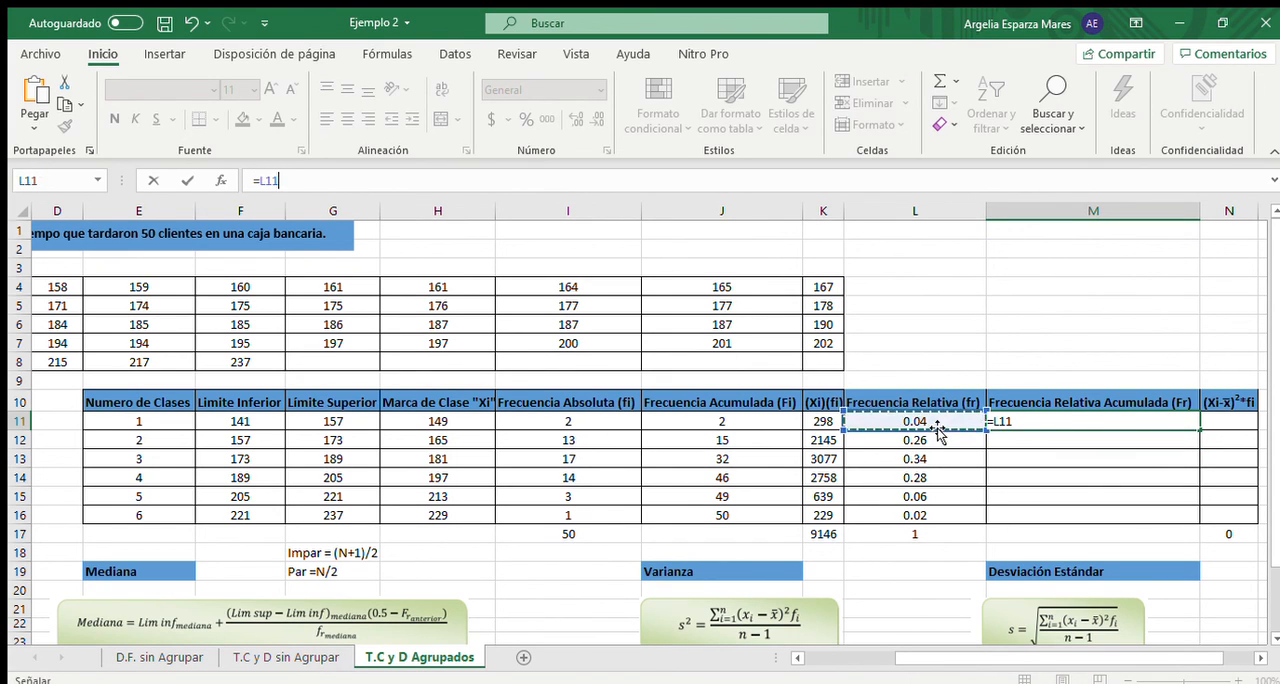
pyautogui.press('Return')
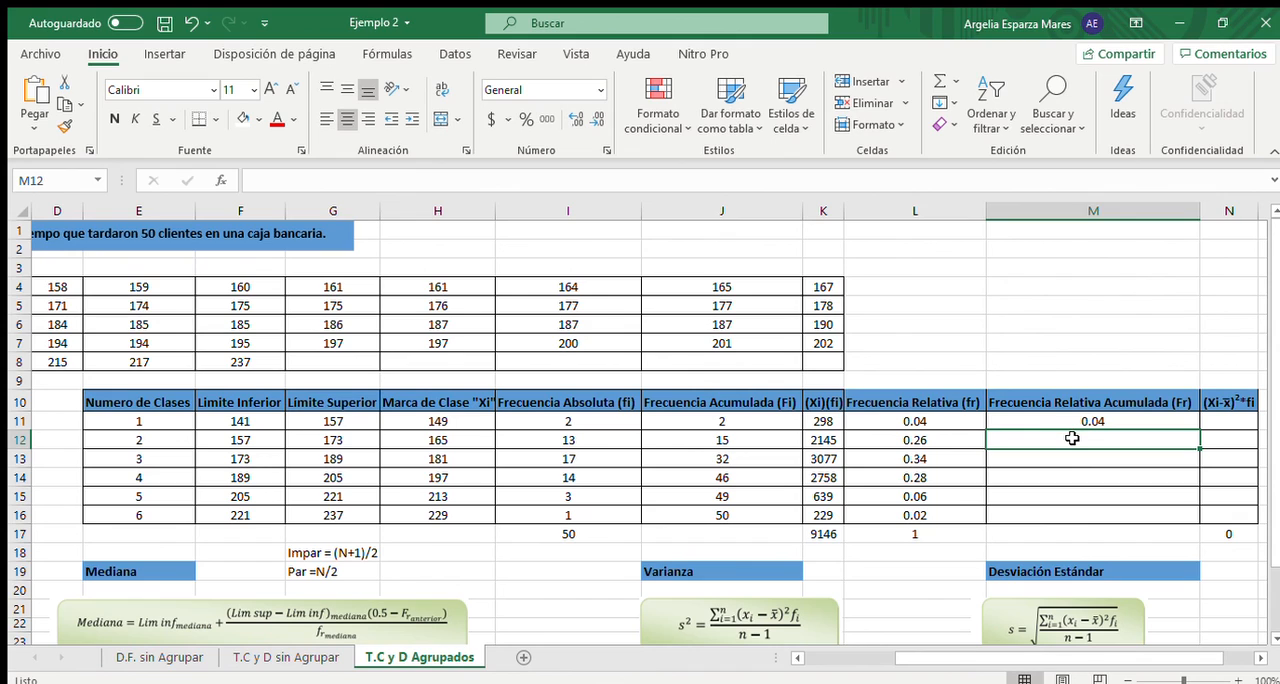
# - Calculate the second class's Frecuencia Relativa Acumulada in M12 with the formula =M11+L12
pyautogui.write('=')
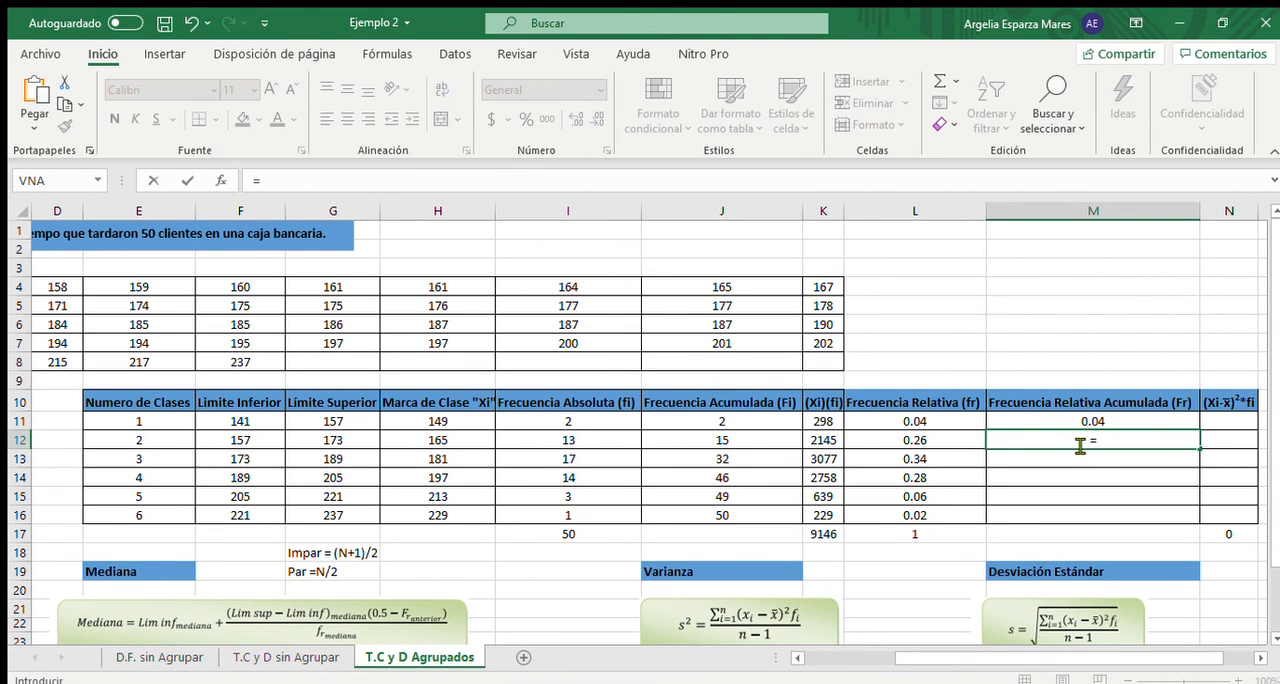
pyautogui.click(1094, 421)
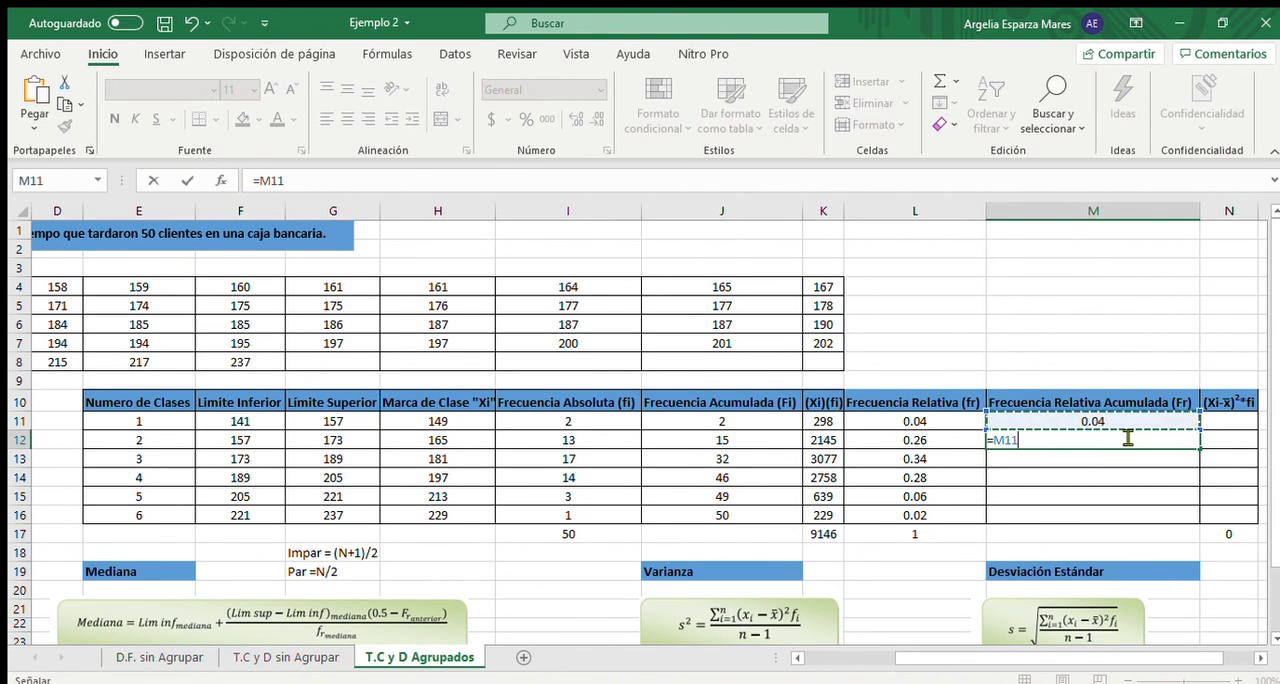
pyautogui.write('+')
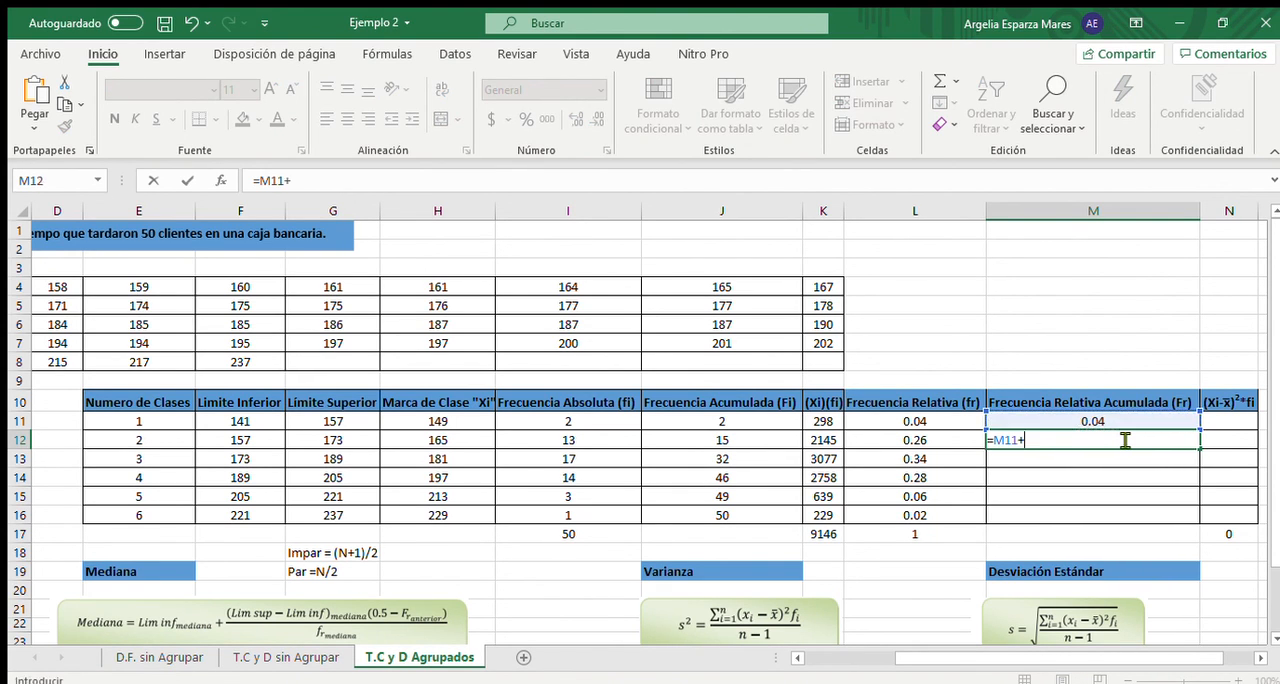
pyautogui.click(958, 436)
pyautogui.press('Return')
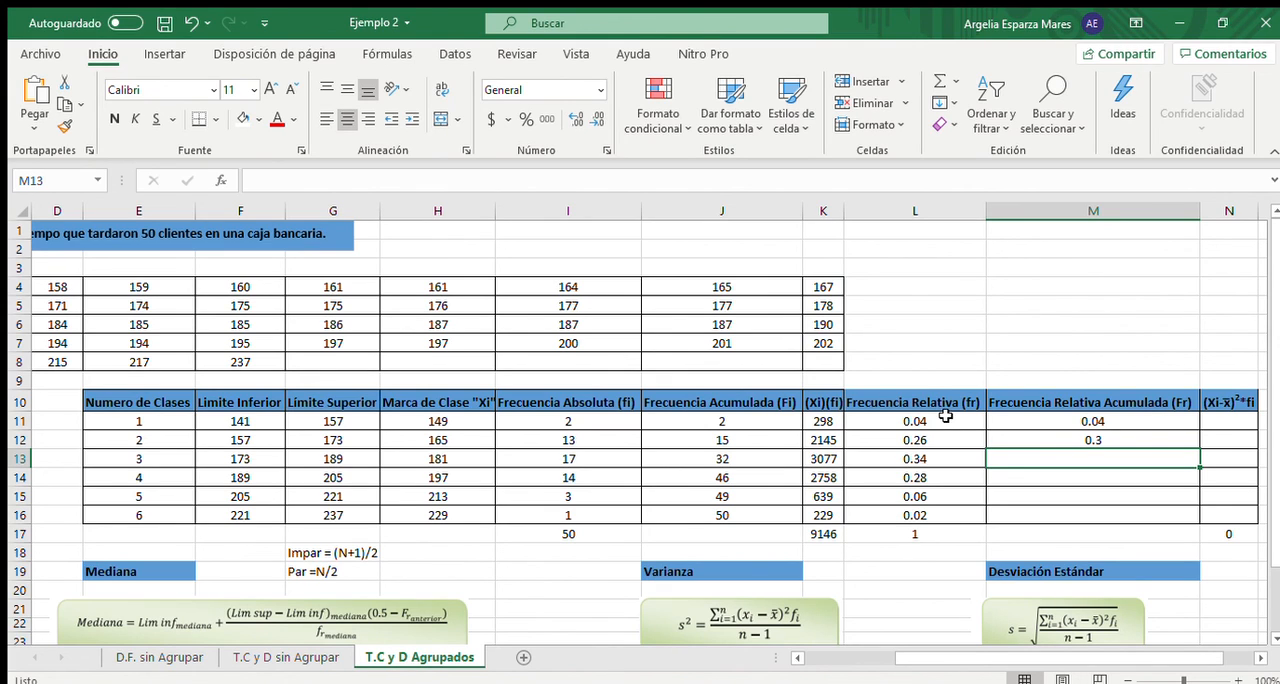
# - Fill the Frecuencia Relativa Acumulada formula from M12 down to M16 for the remaining classes
pyautogui.click(1092, 440)
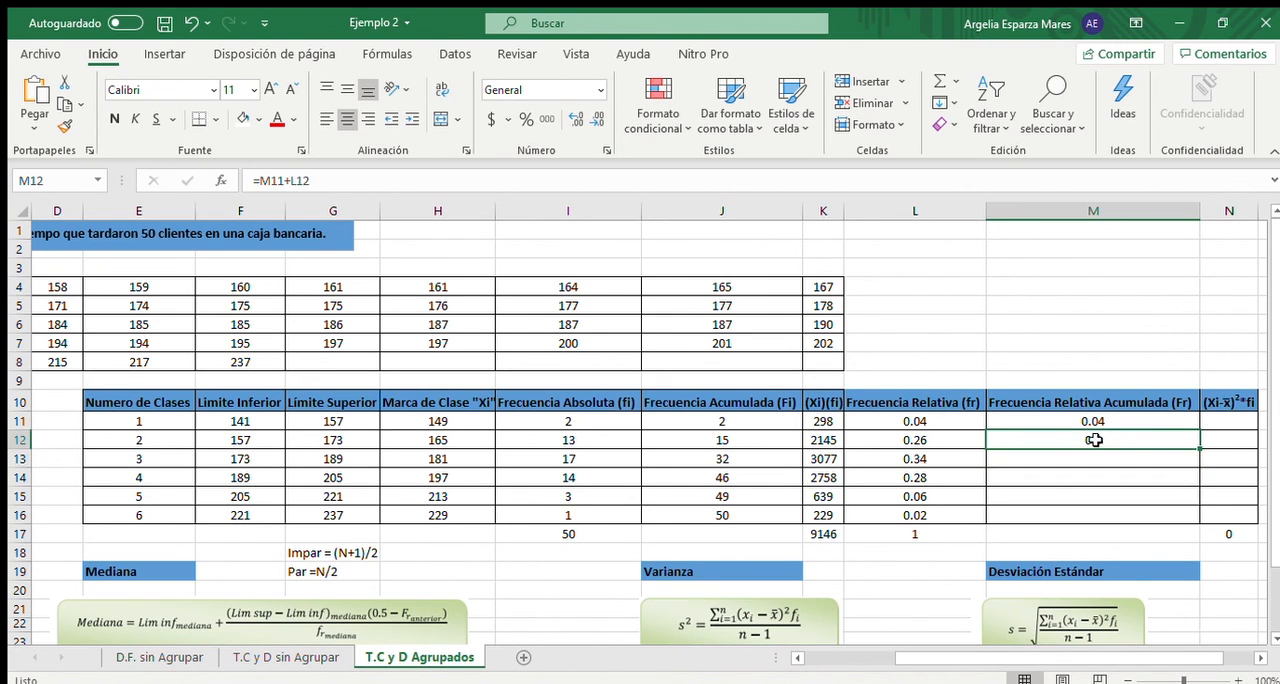
pyautogui.moveTo(1200, 448); pyautogui.dragTo(1200, 519)
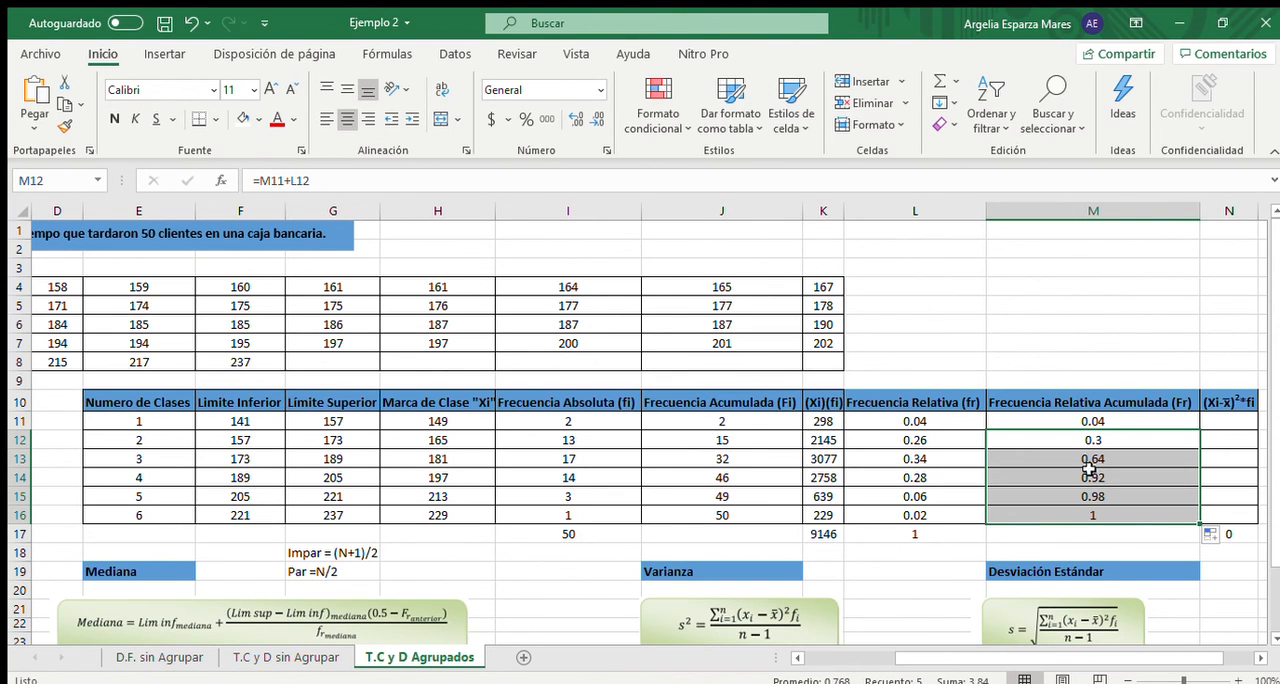
pyautogui.click(1113, 517)
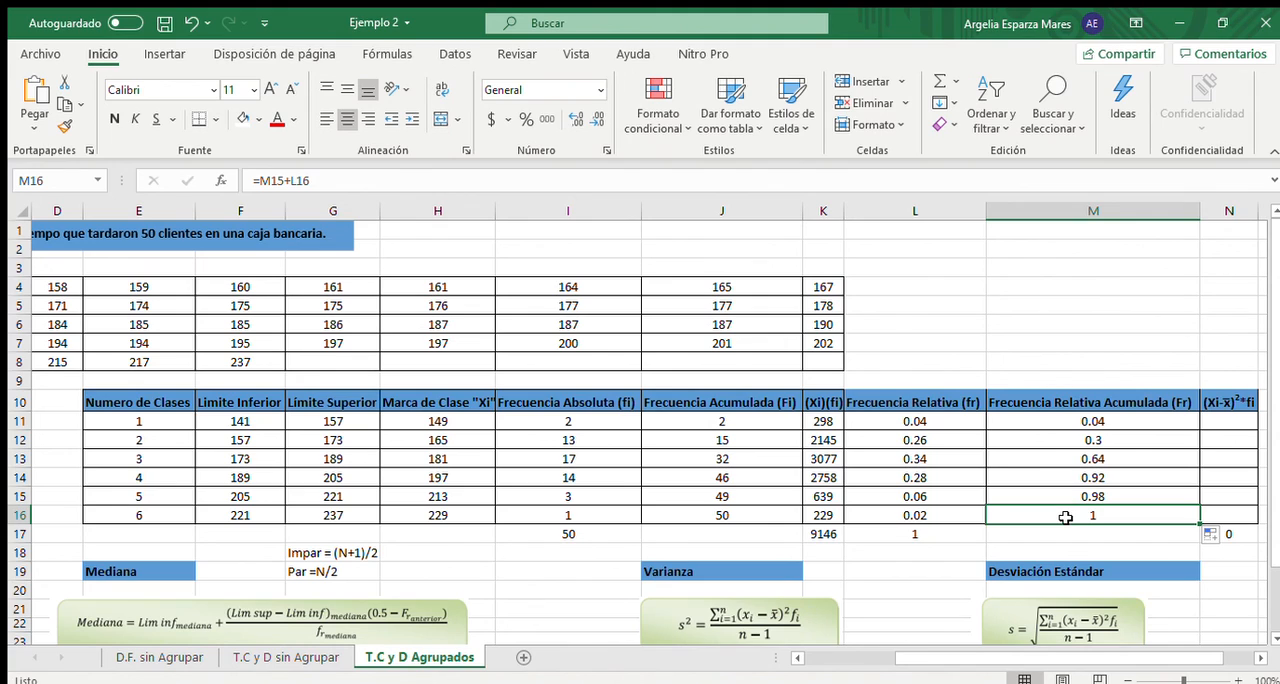
pyautogui.click(944, 571)
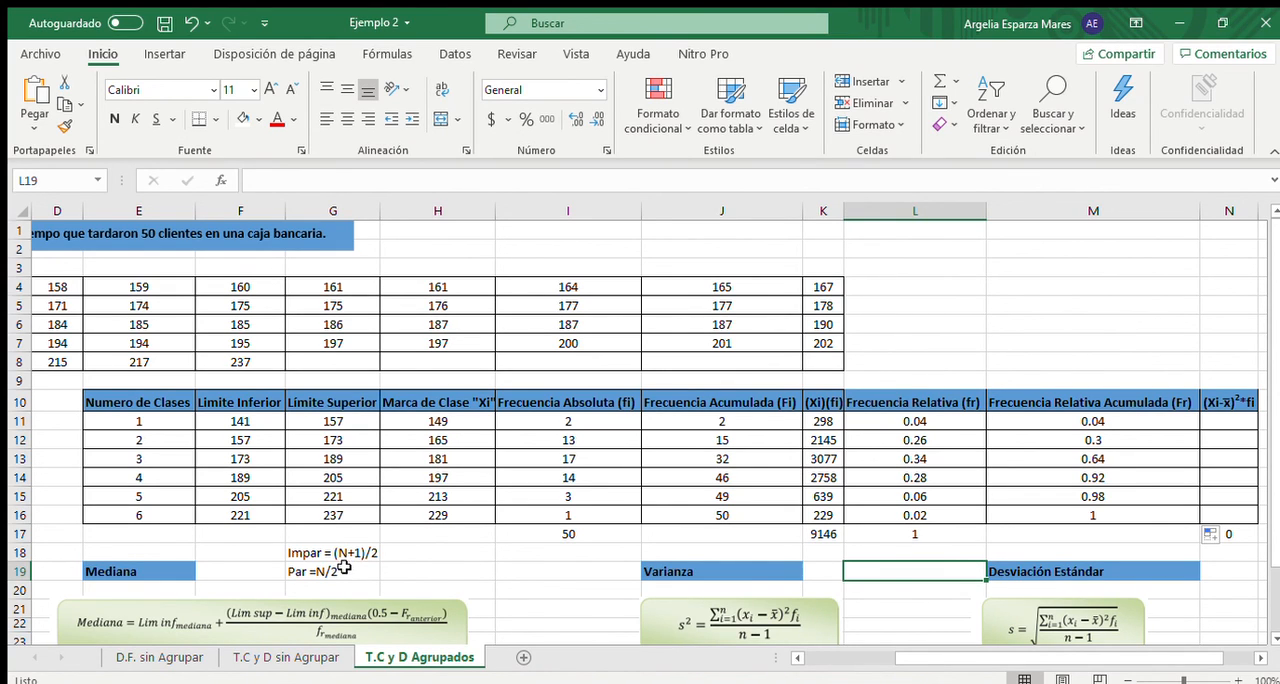
# - Calculate the median position in H18, beside the Impar = (N+1)/2 label, with the formula =(50+1)/2
pyautogui.click(413, 554)
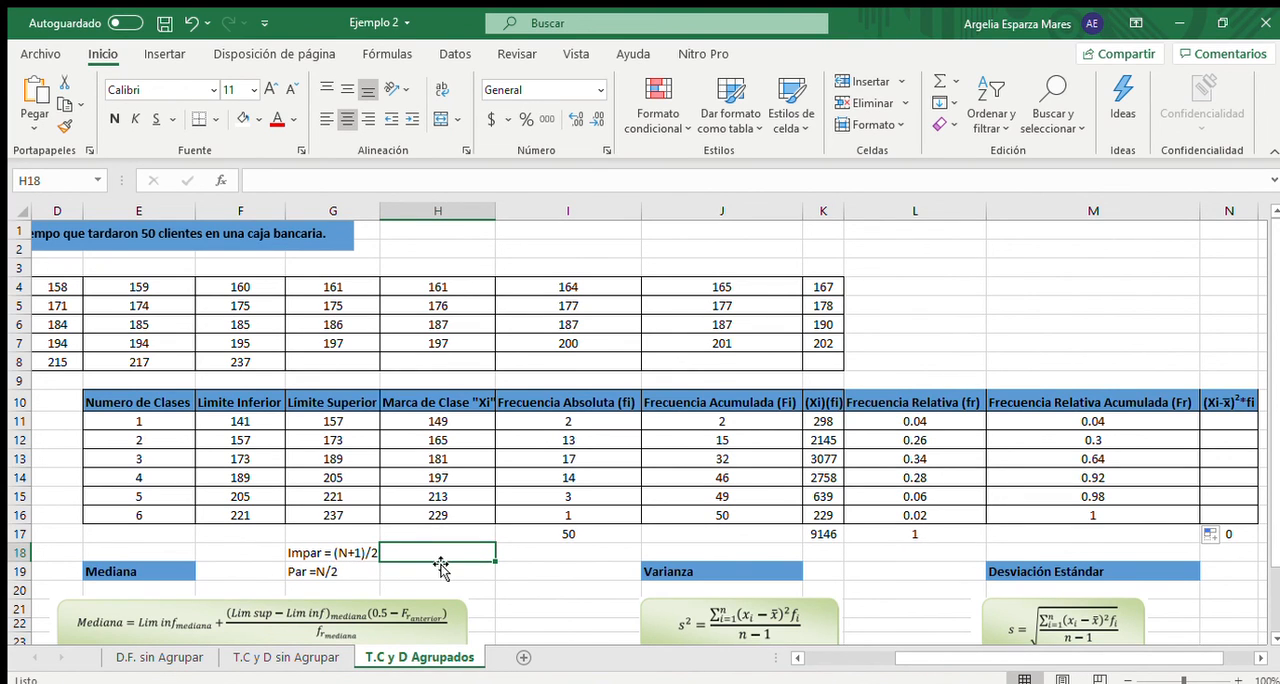
pyautogui.write('=(')
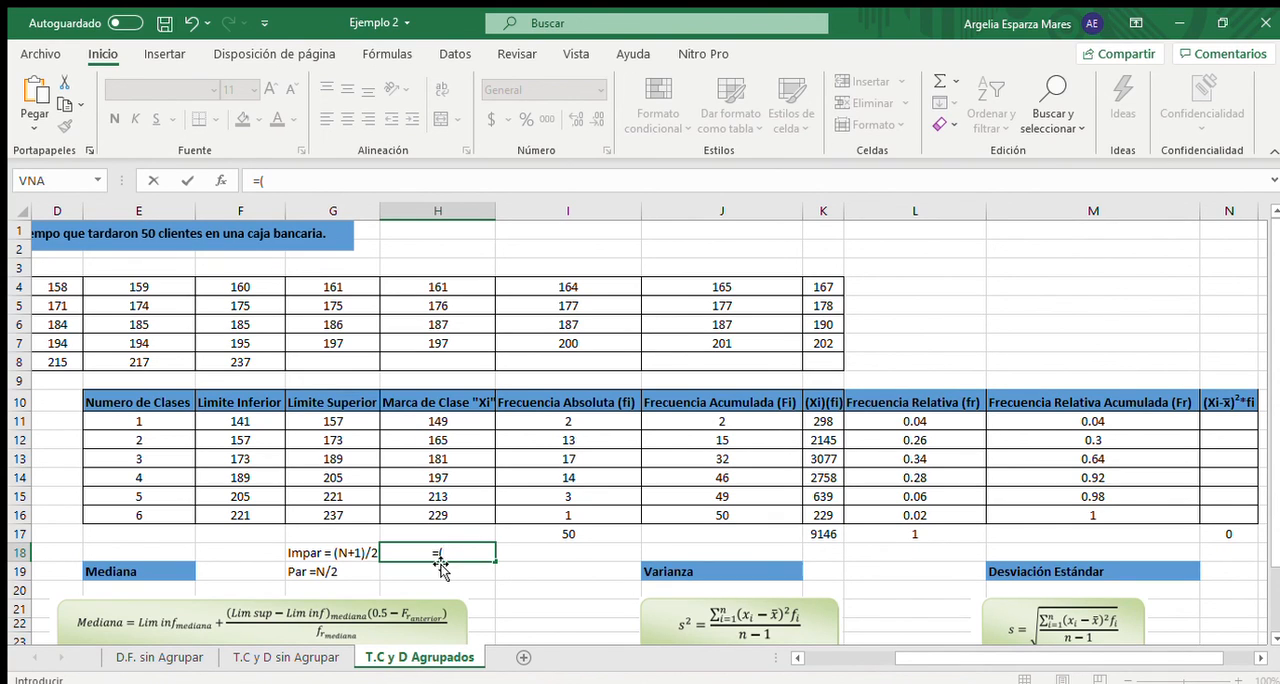
pyautogui.write('50+1)/2')
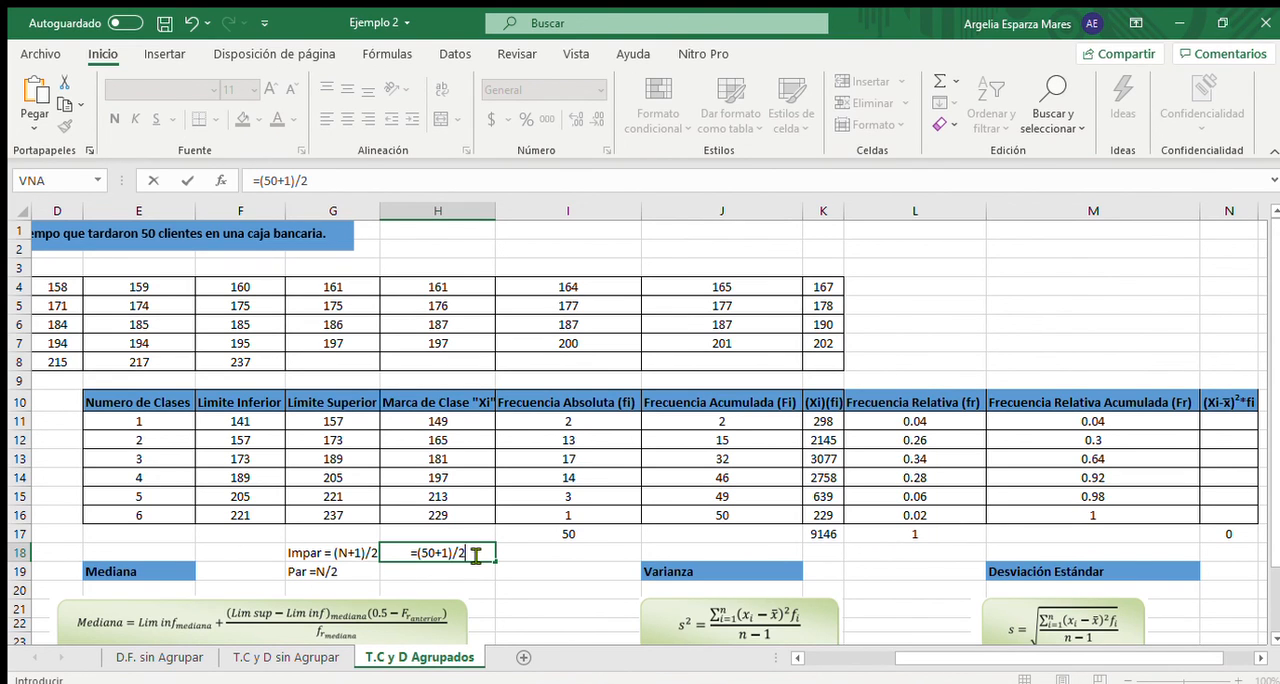
pyautogui.press('Return')
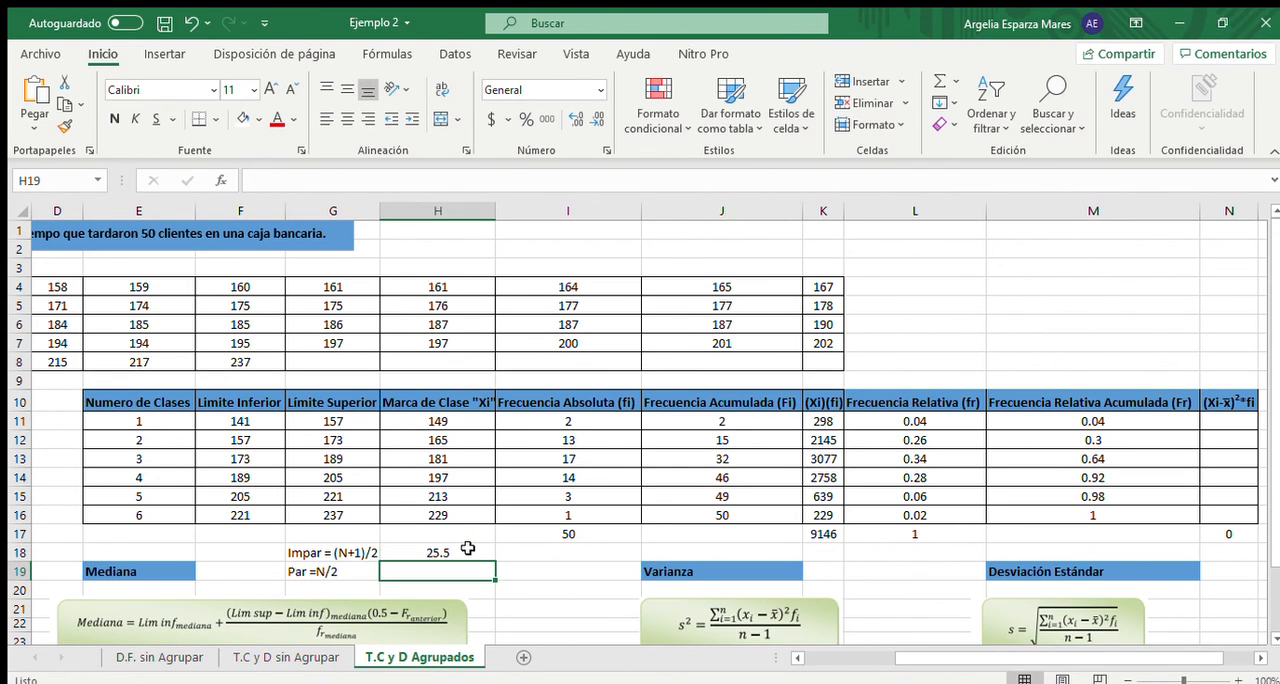
pyautogui.click(468, 549)
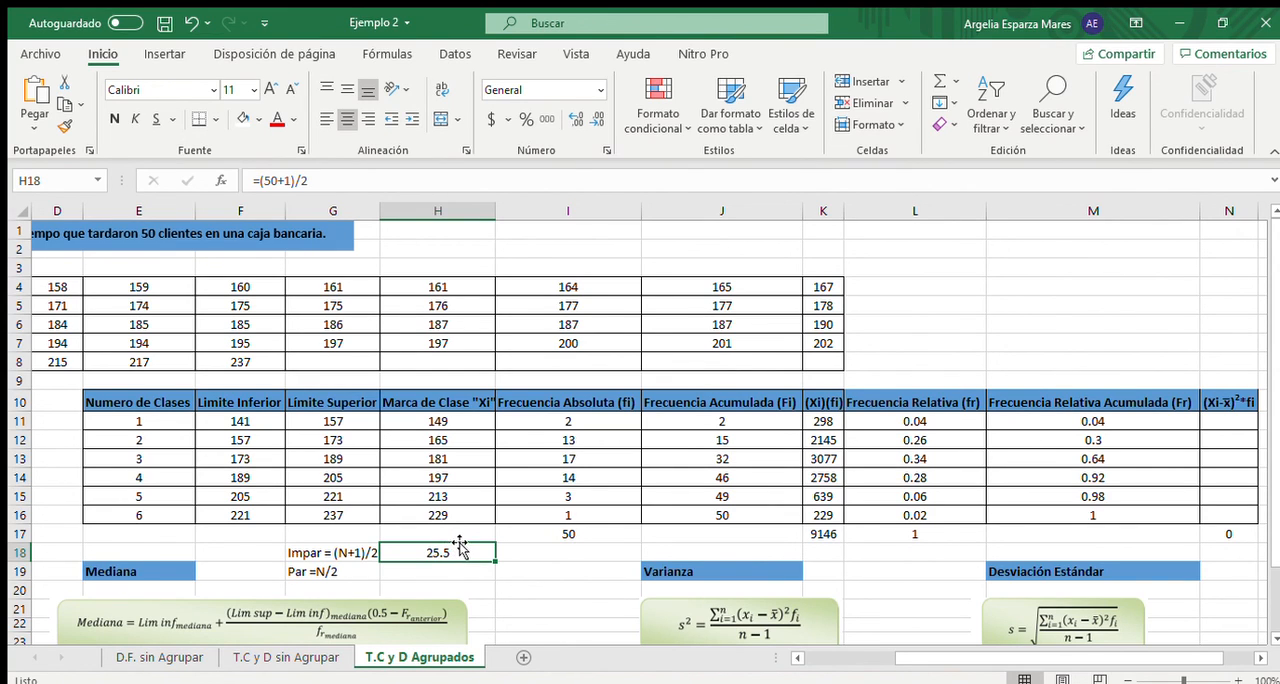
# - Highlight the median class row, class 3 from E13 to N13, with a yellow fill
pyautogui.click(706, 460)
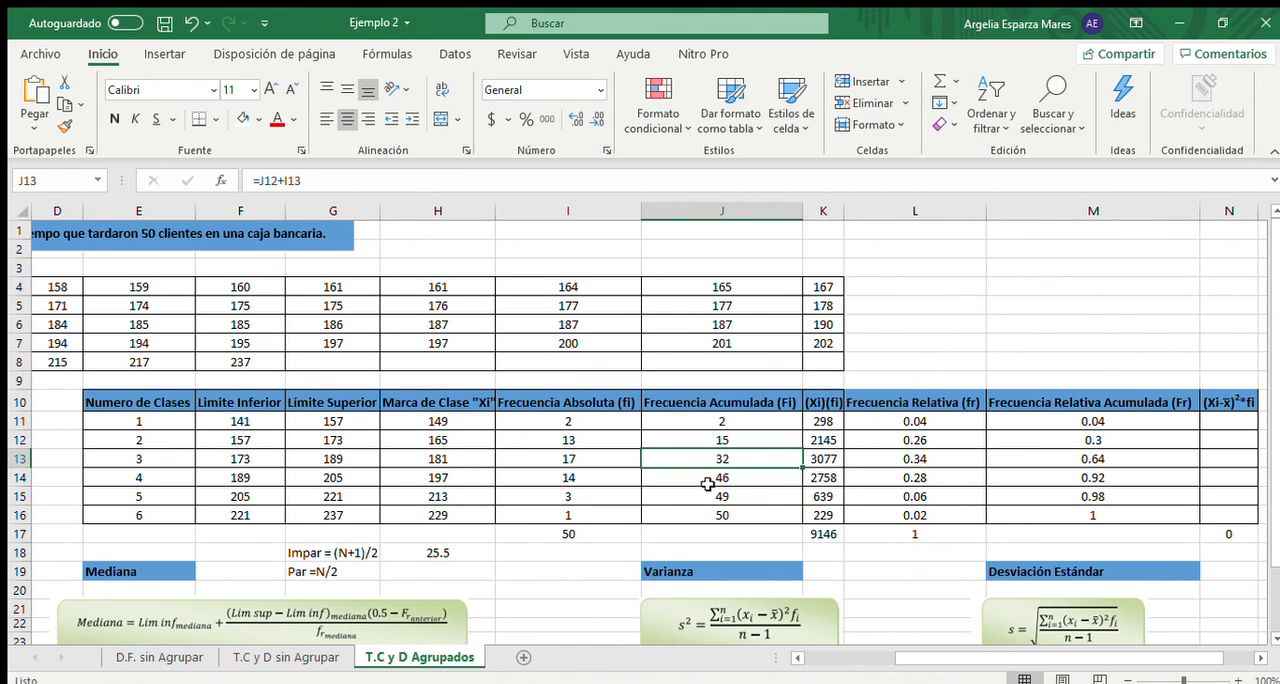
pyautogui.moveTo(154, 458); pyautogui.dragTo(1204, 458)
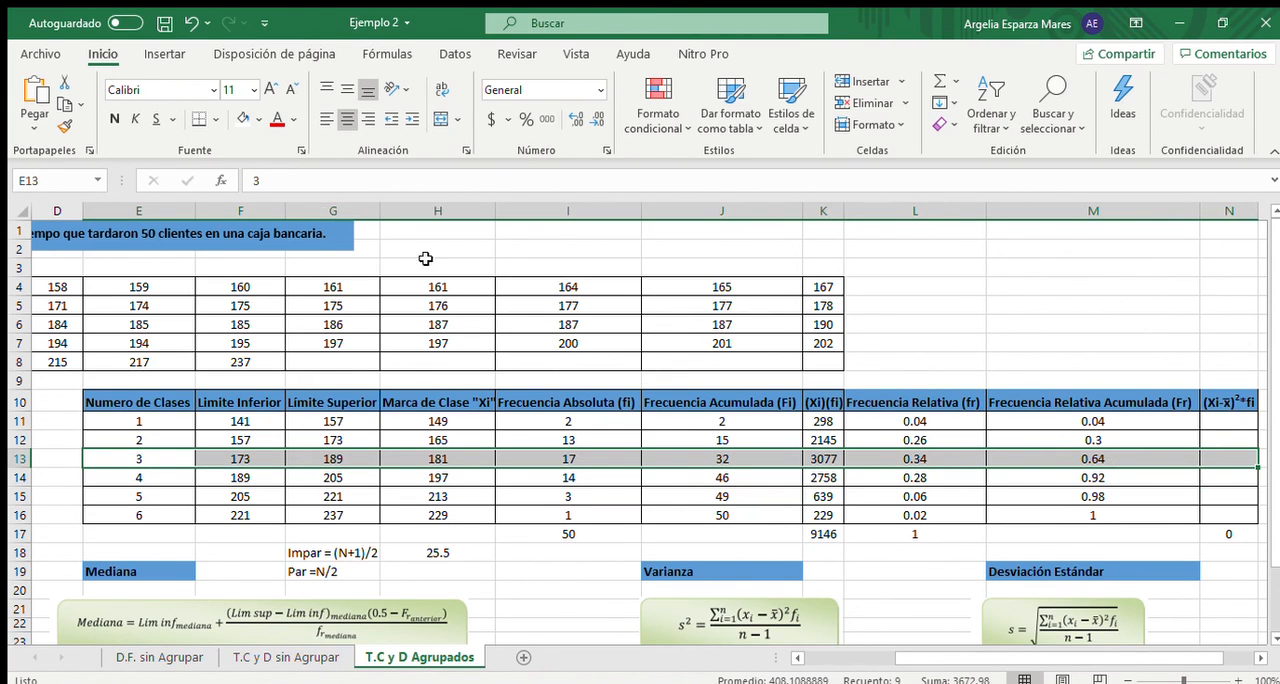
pyautogui.click(257, 120)
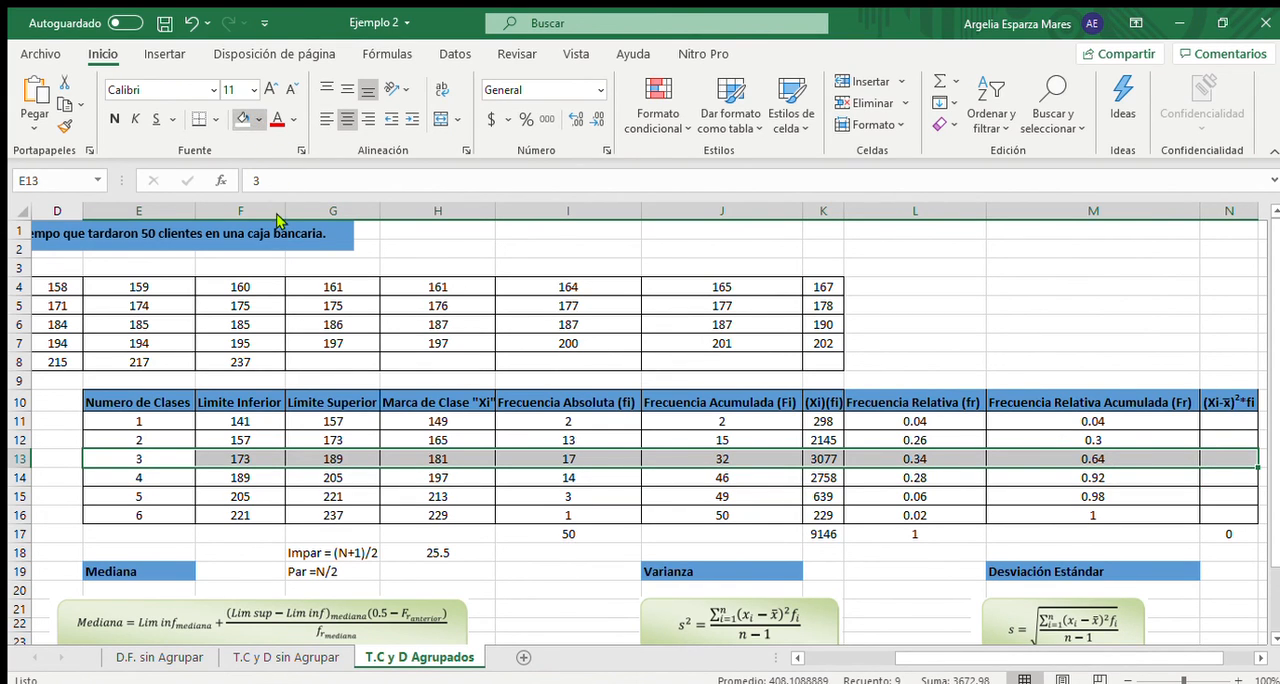
pyautogui.click(530, 497)
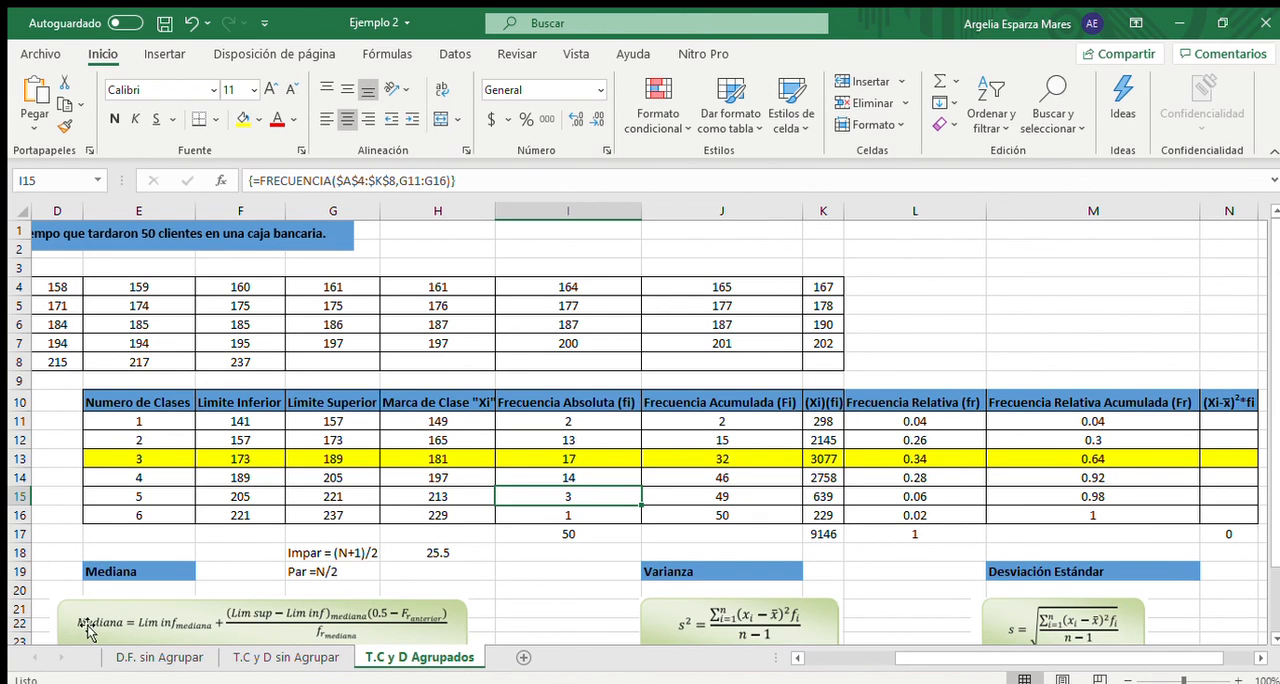
# - Calculate the Mediana in F19 with the formula =F13+(((G13-F13)*(0.5-M12))/L13)
pyautogui.click(244, 573)
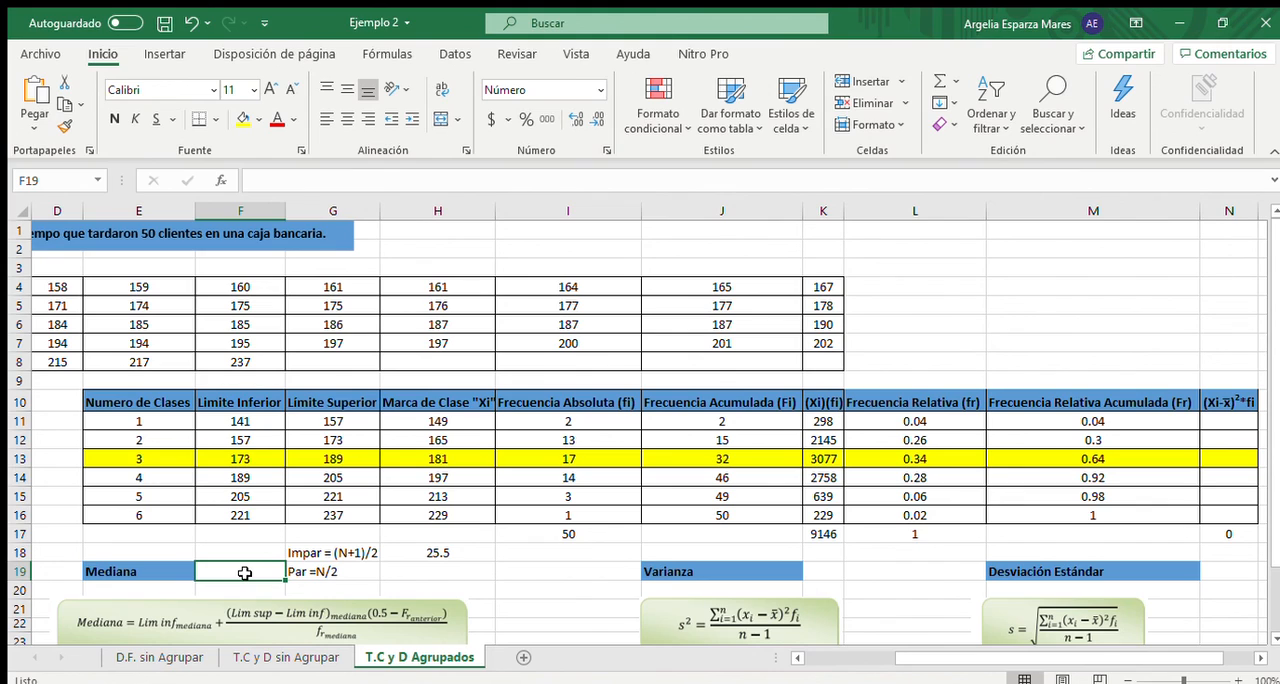
pyautogui.write('=')
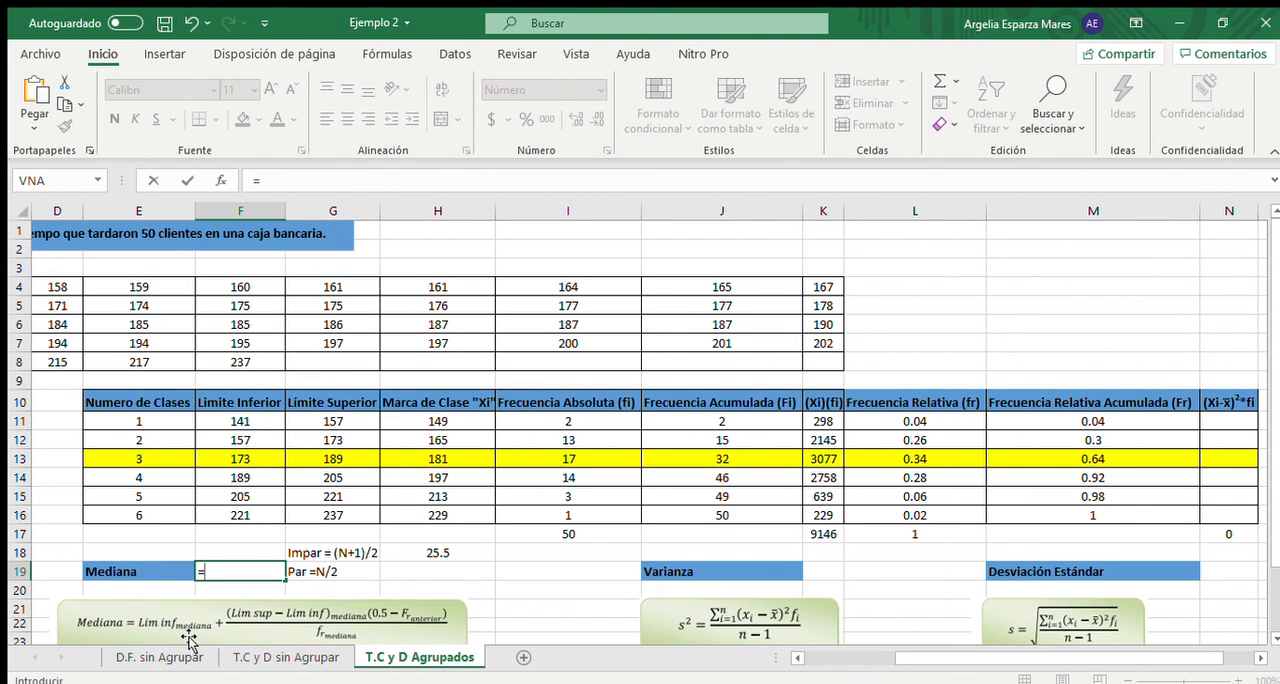
pyautogui.click(251, 459)
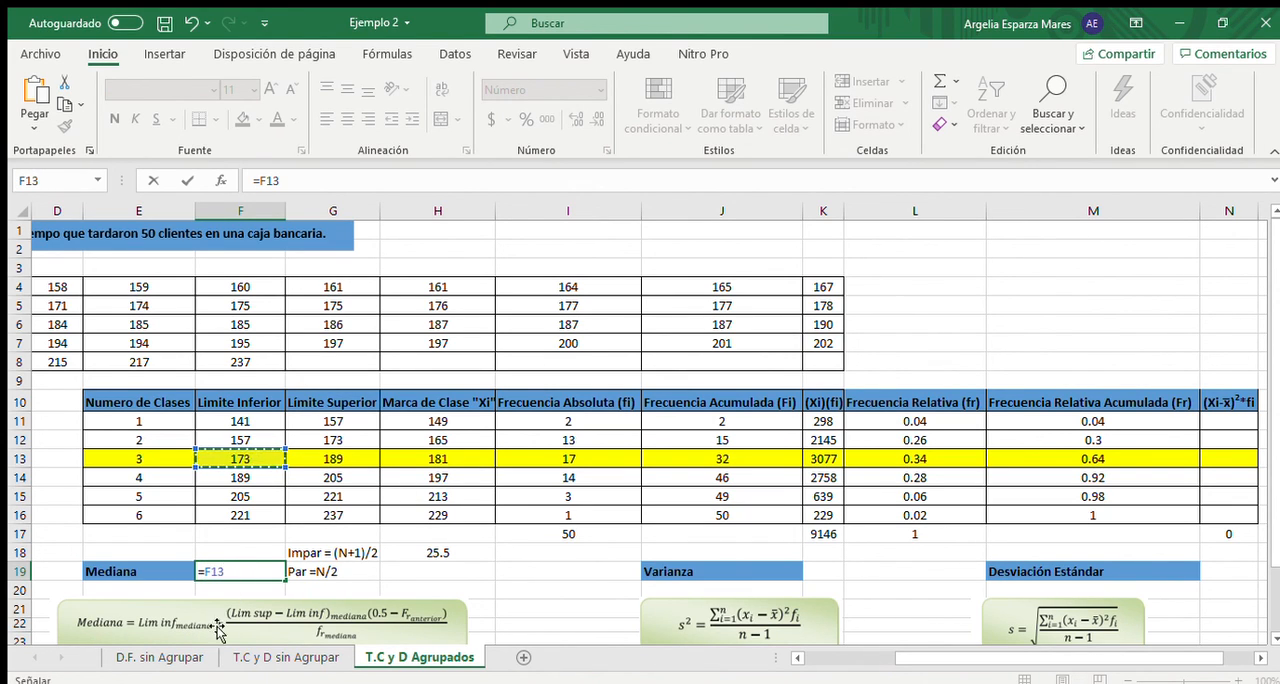
pyautogui.write('+(((')
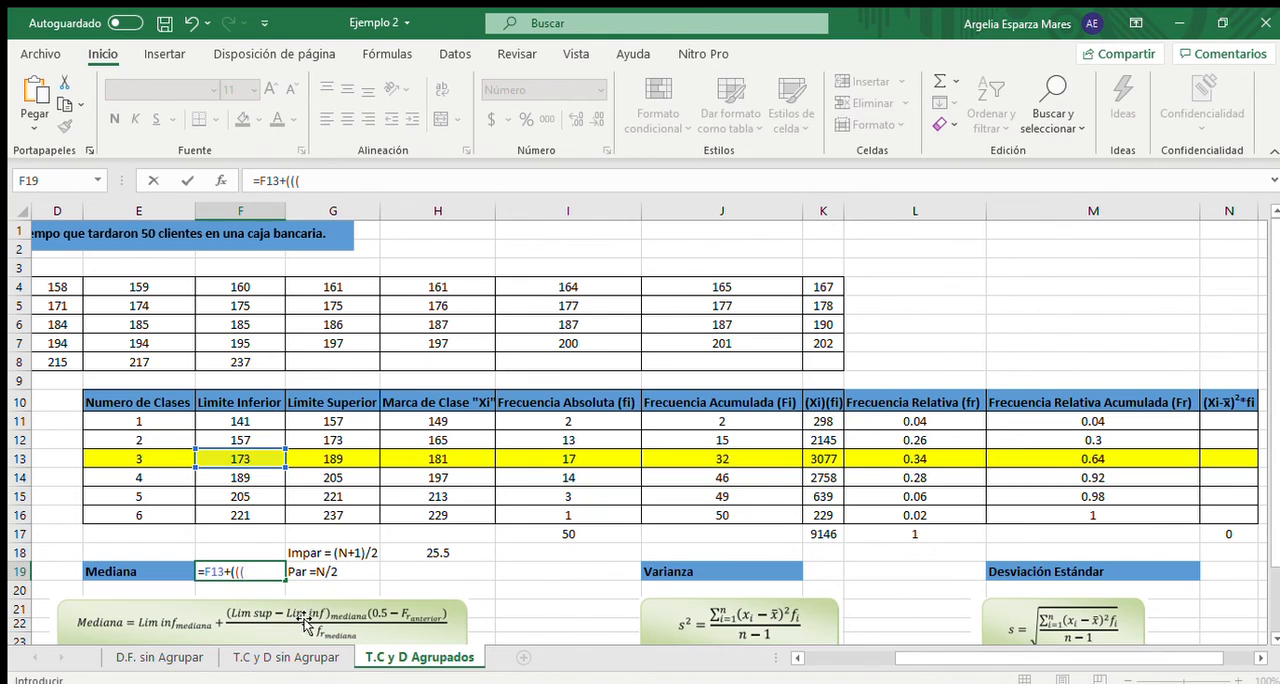
pyautogui.click(334, 460)
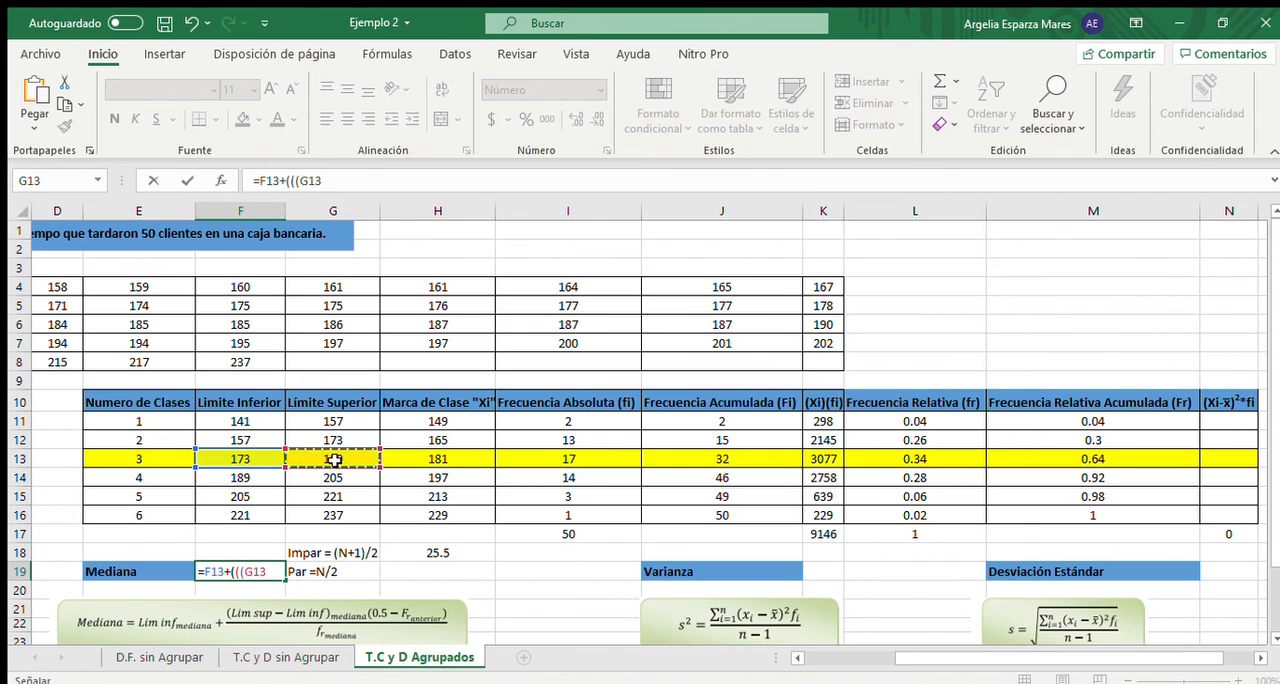
pyautogui.write('-')
pyautogui.click(243, 459)
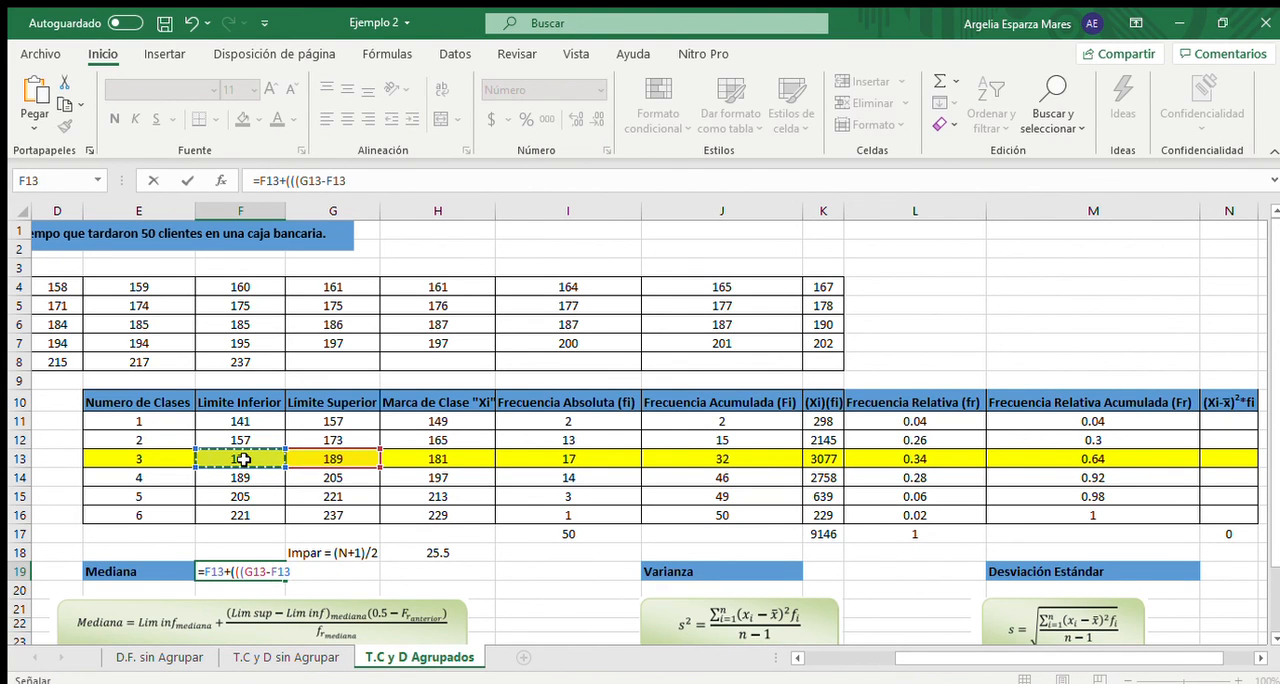
pyautogui.write(')*(')
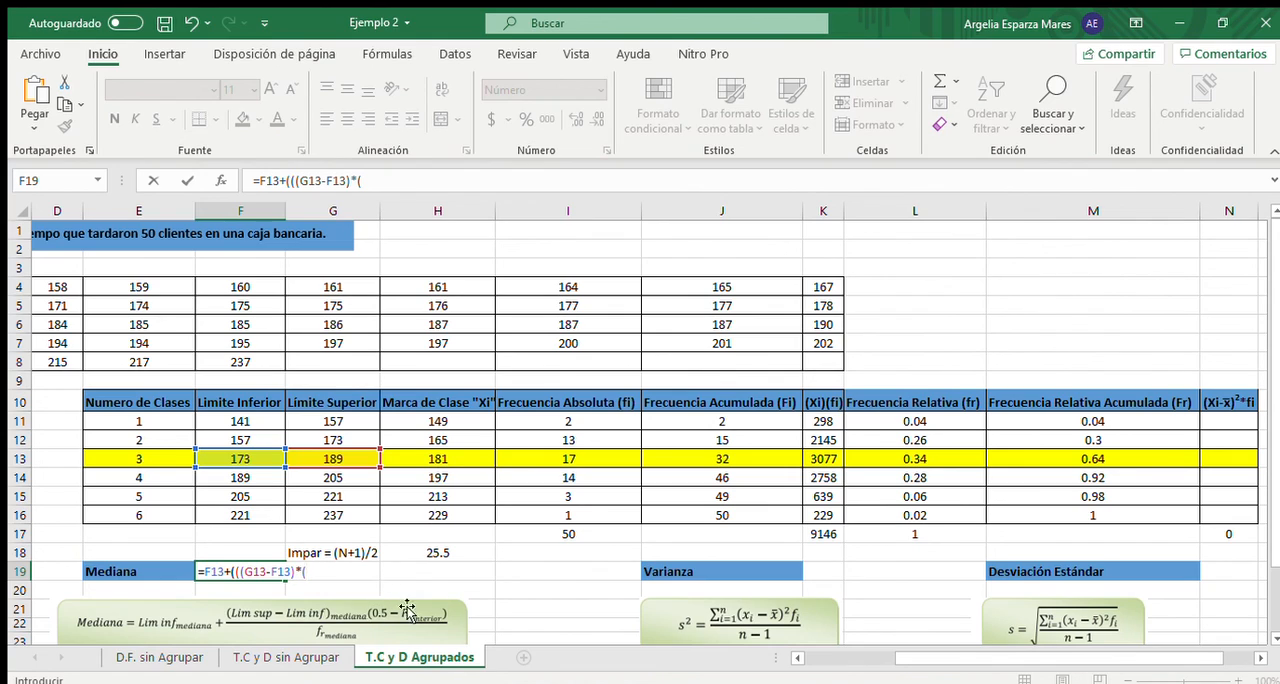
pyautogui.write('0.5-')
pyautogui.click(1116, 437)
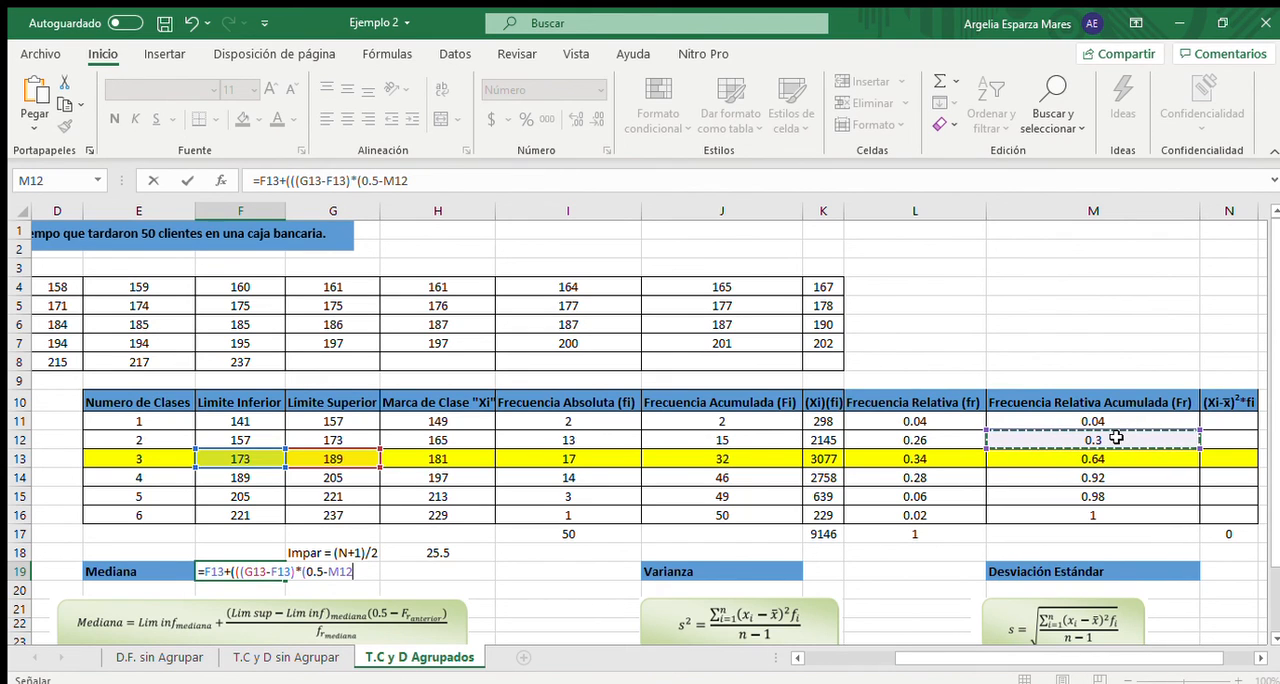
pyautogui.write('))/')
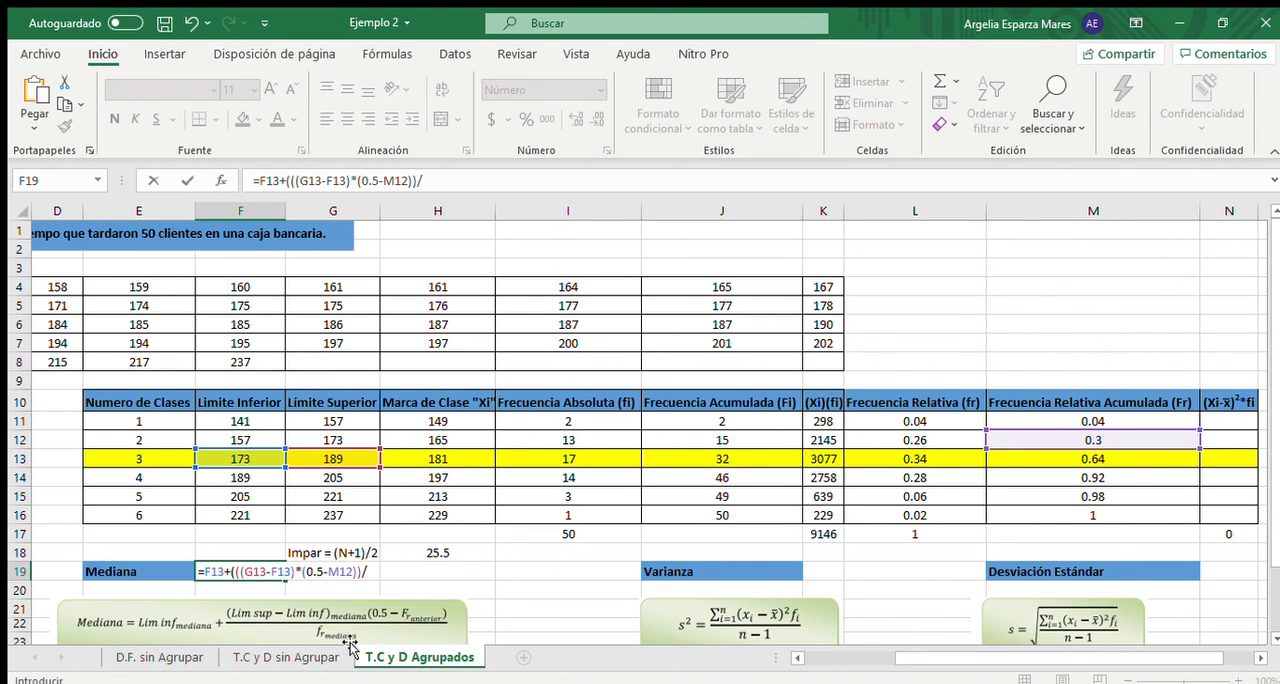
pyautogui.click(927, 458)
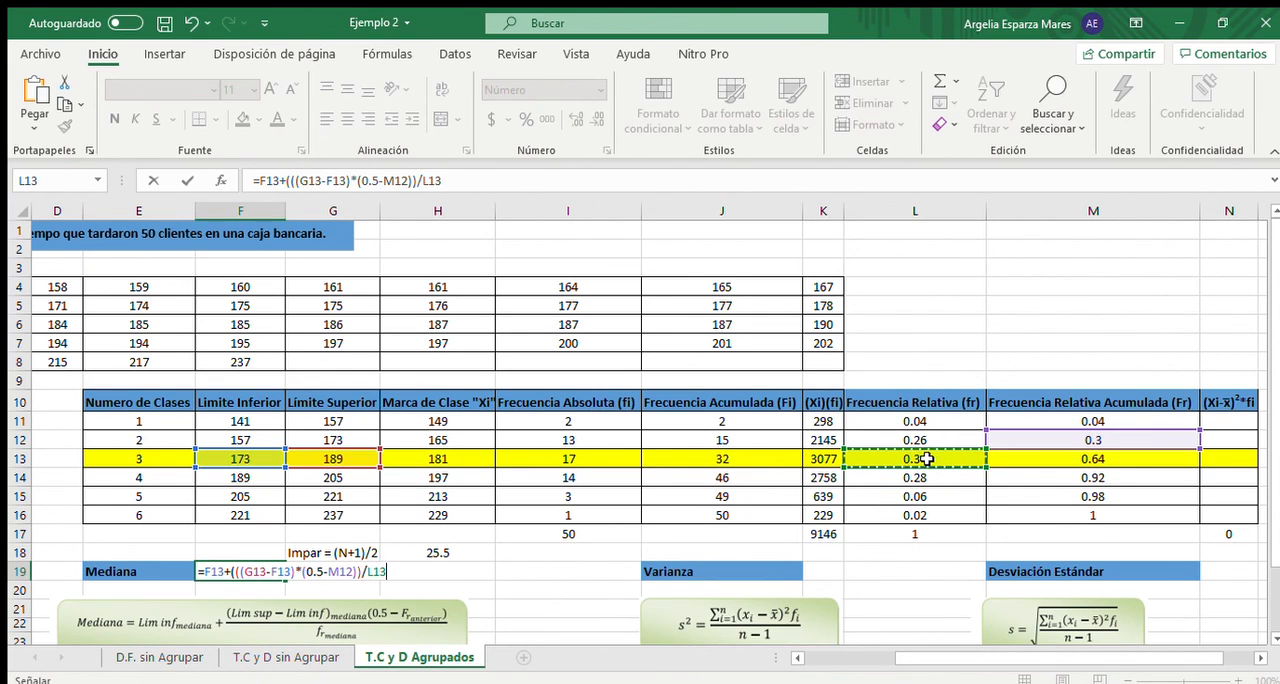
pyautogui.write(')')
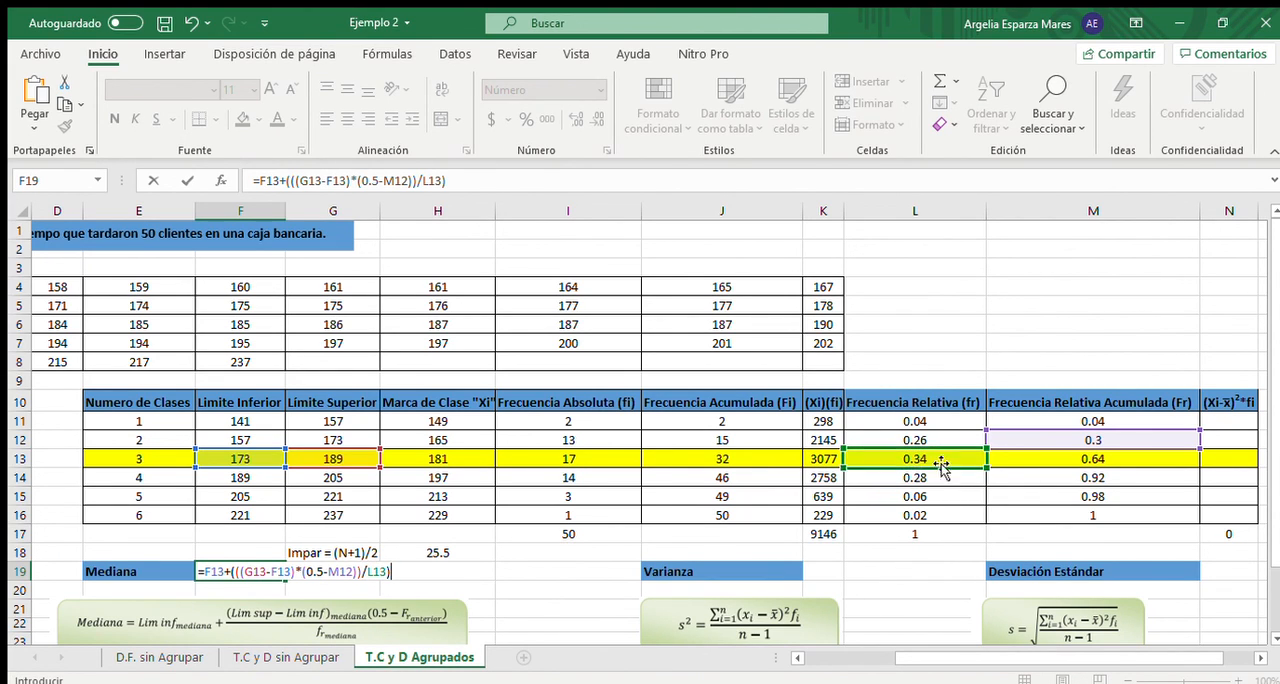
pyautogui.press('Return')
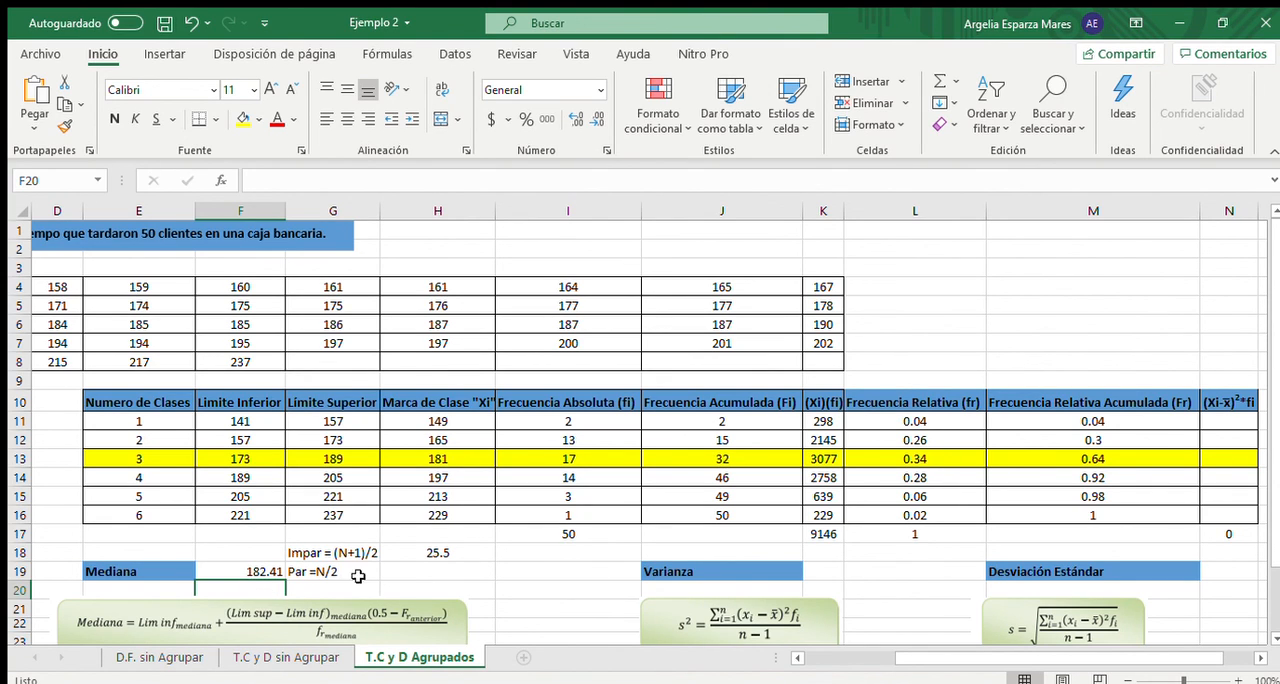
# - Calculate the first class's (Xi-x̄)²*fi in N11 with the formula =(H11-182.9)^2*I11
pyautogui.moveTo(910, 658); pyautogui.dragTo(806, 656)
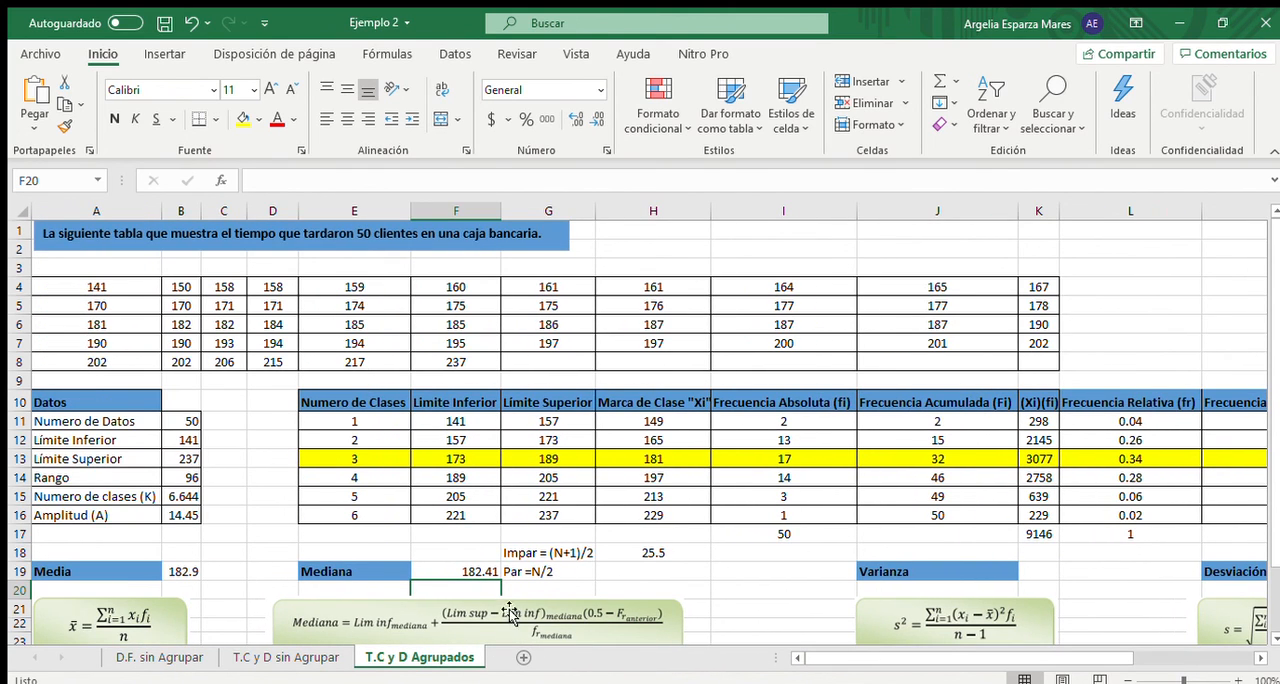
pyautogui.moveTo(838, 657); pyautogui.dragTo(1005, 665)
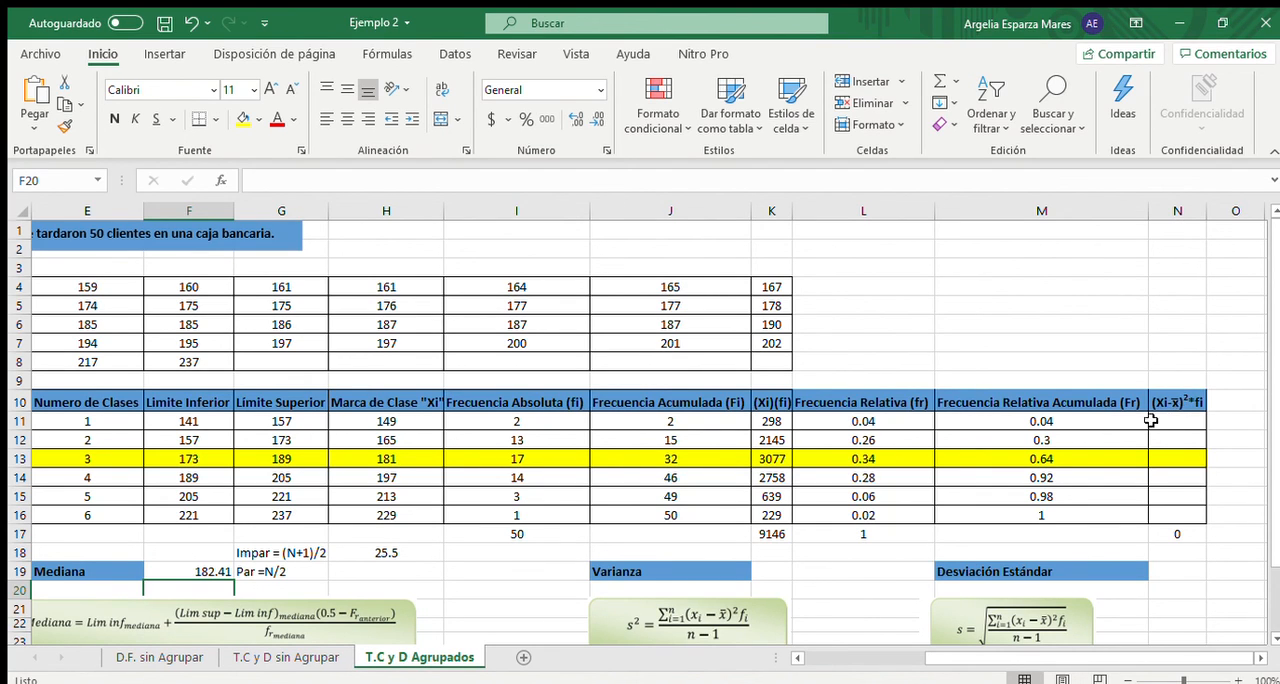
pyautogui.moveTo(1080, 657); pyautogui.dragTo(1165, 651)
pyautogui.click(1176, 424)
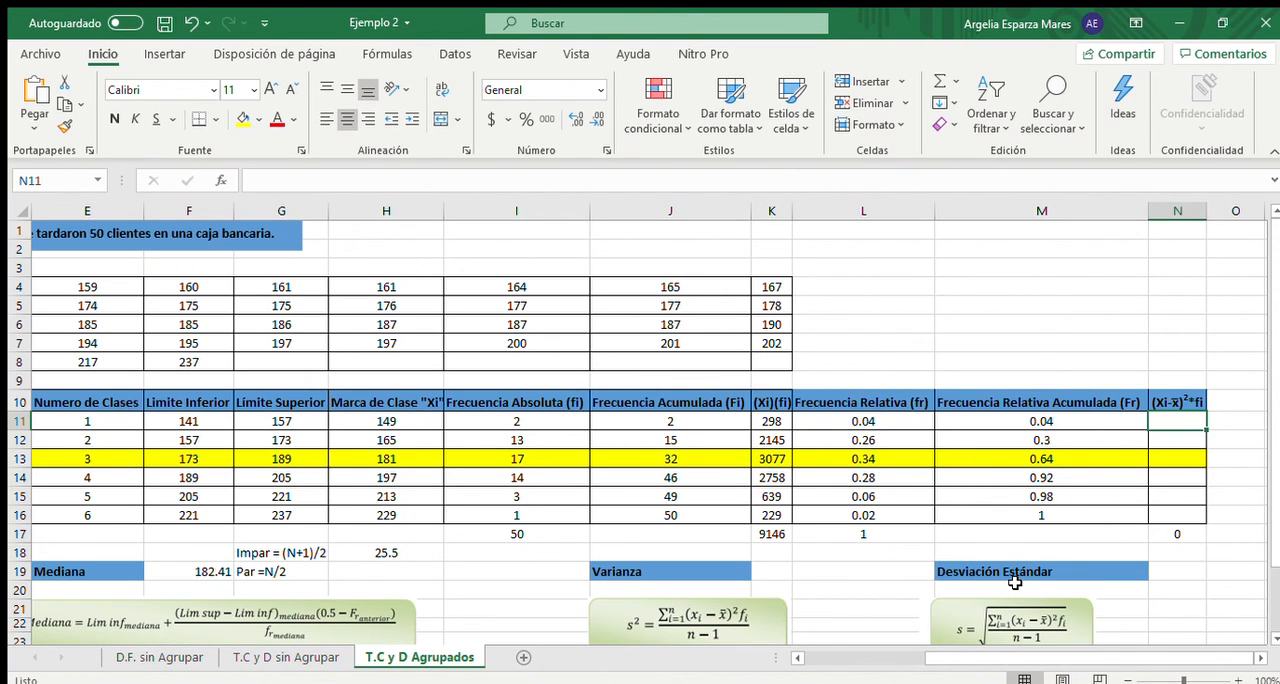
pyautogui.write('=(')
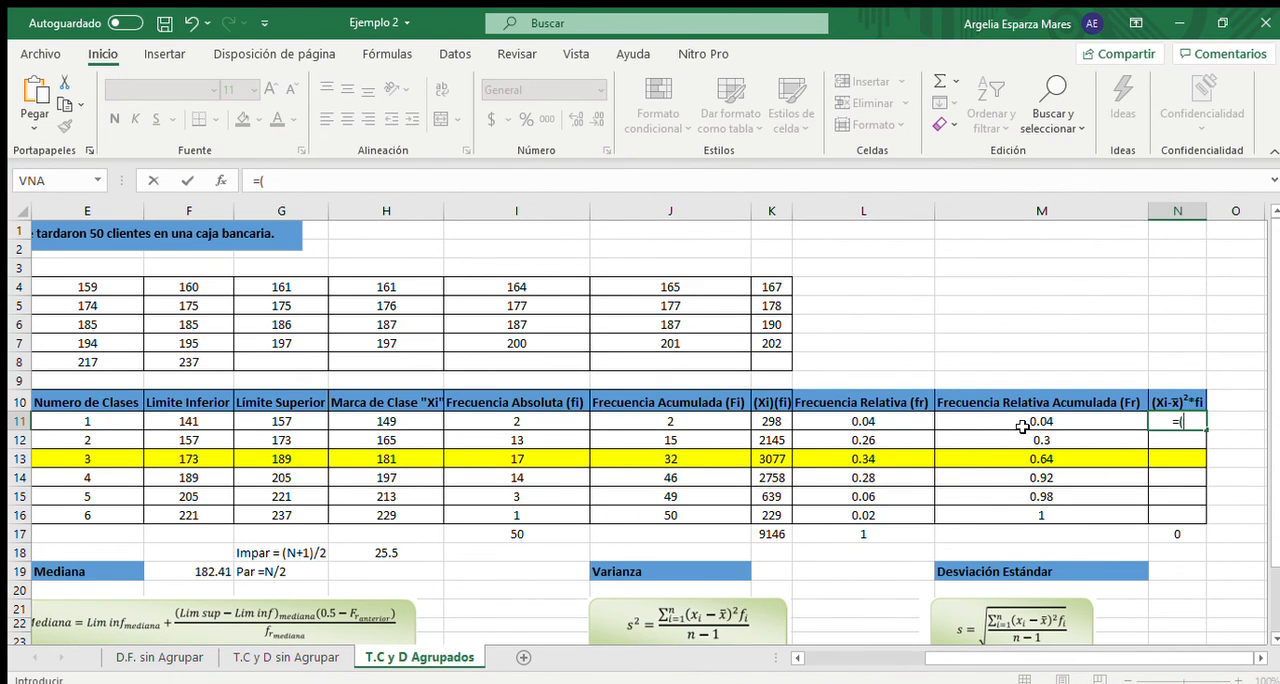
pyautogui.click(415, 423)
pyautogui.write('-')
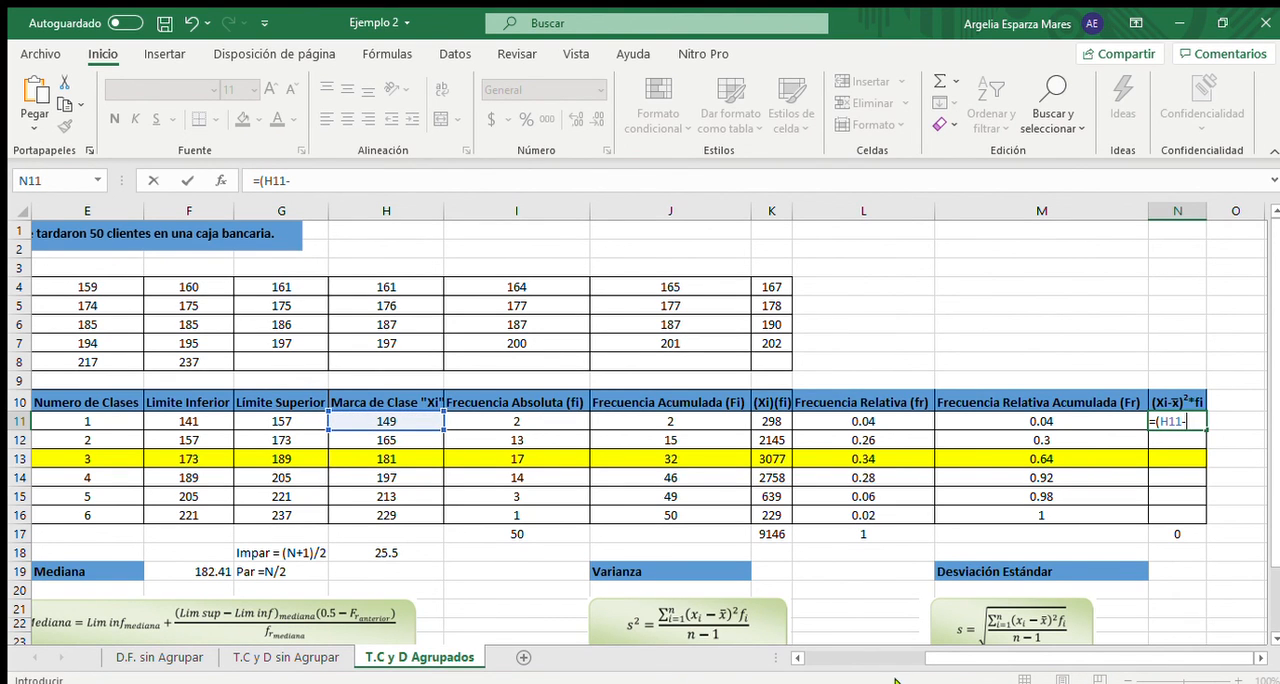
pyautogui.moveTo(932, 658); pyautogui.dragTo(980, 652)
pyautogui.write('82.9)^2*')
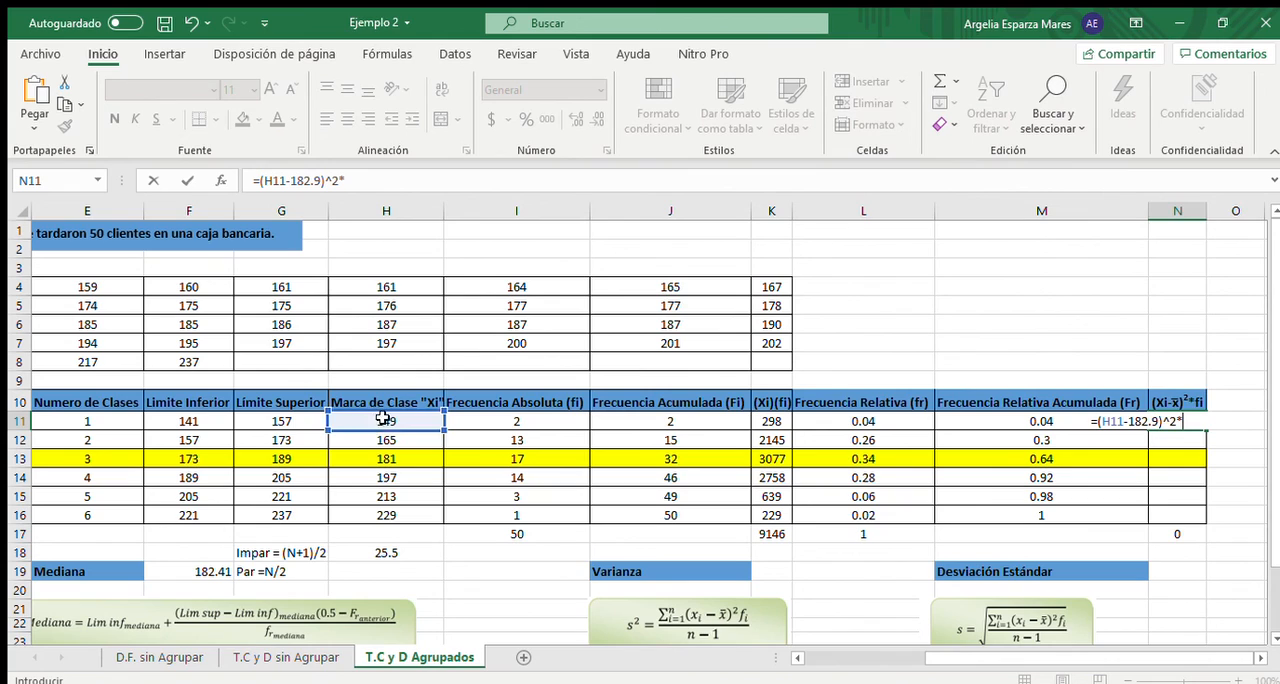
pyautogui.click(499, 421)
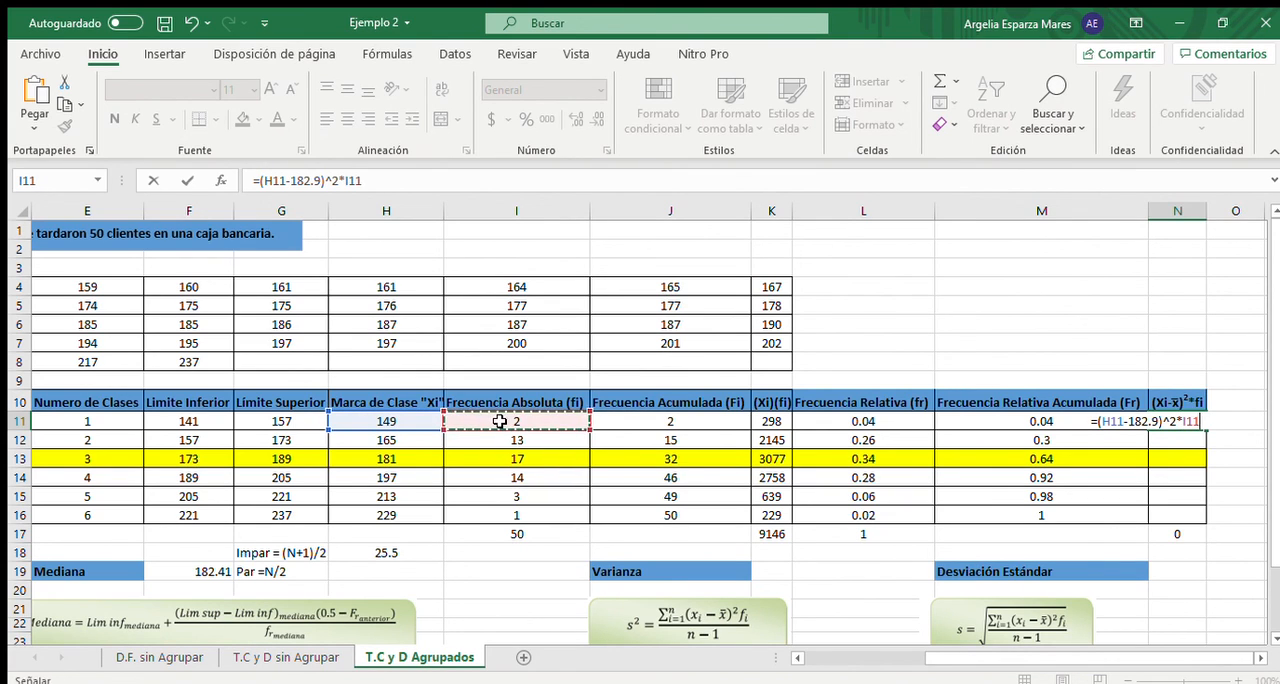
pyautogui.press('Return')
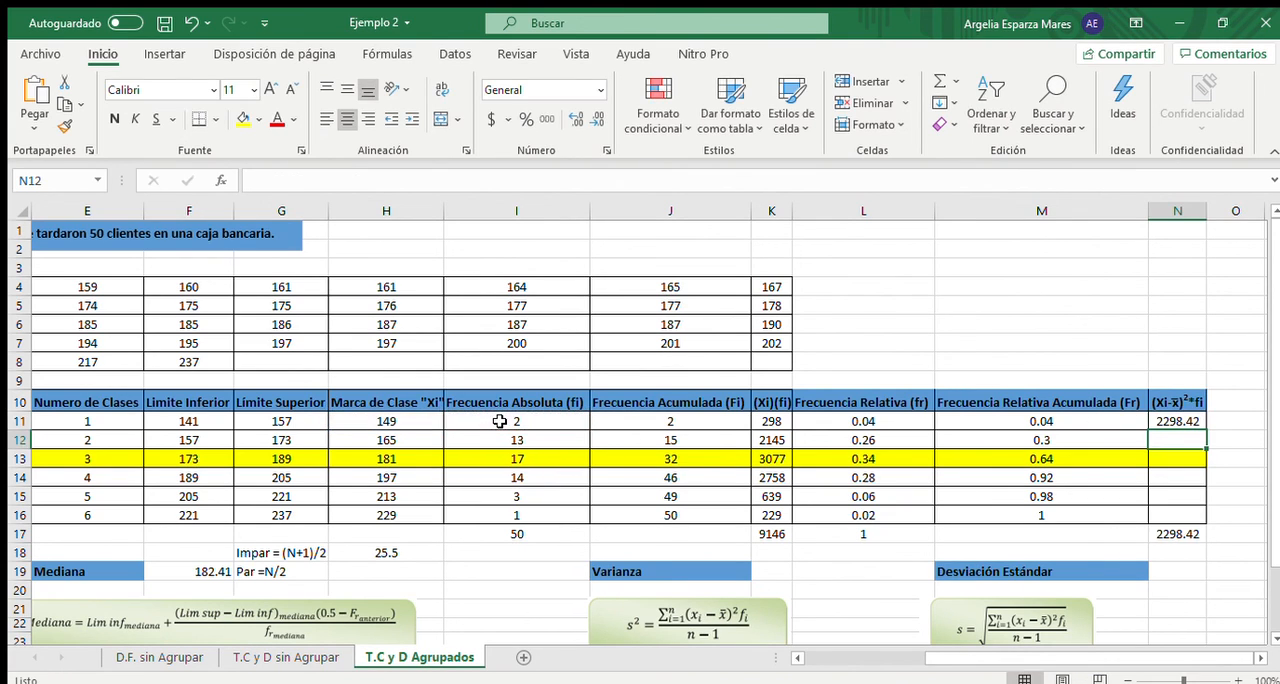
# - Fill the (Xi-x̄)²*fi formula from N11 down to N16 and reapply the yellow fill to N13
pyautogui.click(1186, 420)
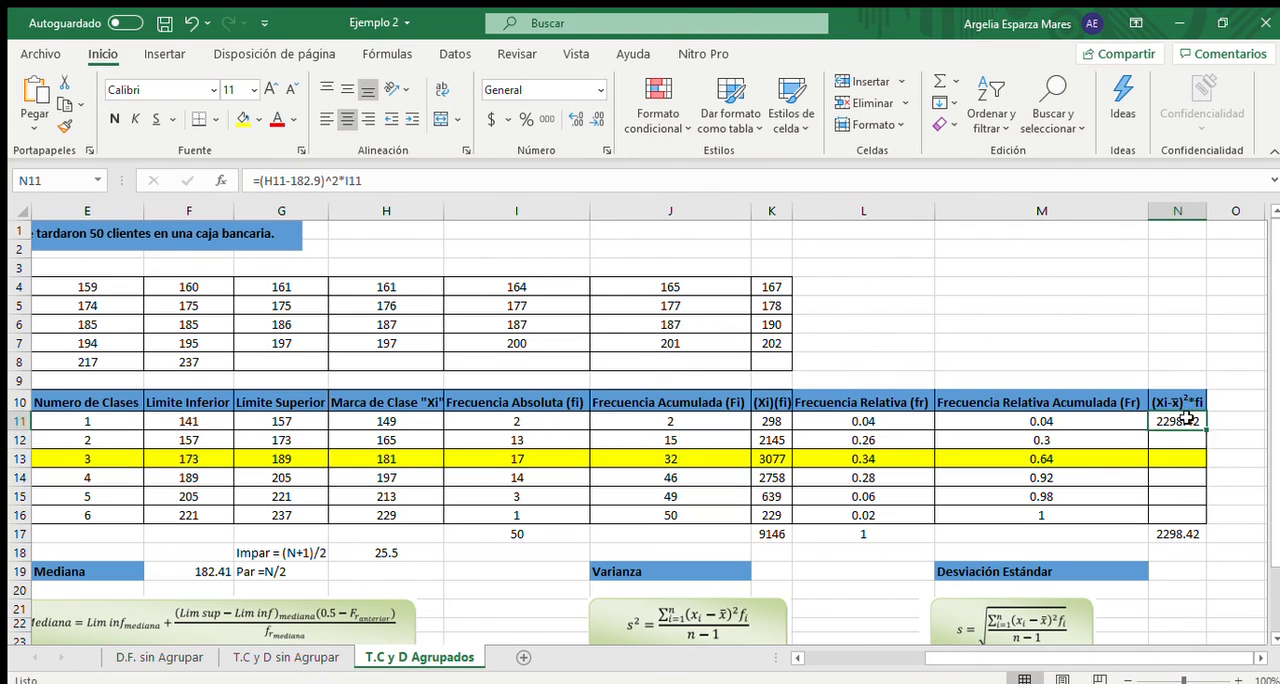
pyautogui.moveTo(1206, 430); pyautogui.dragTo(1200, 522)
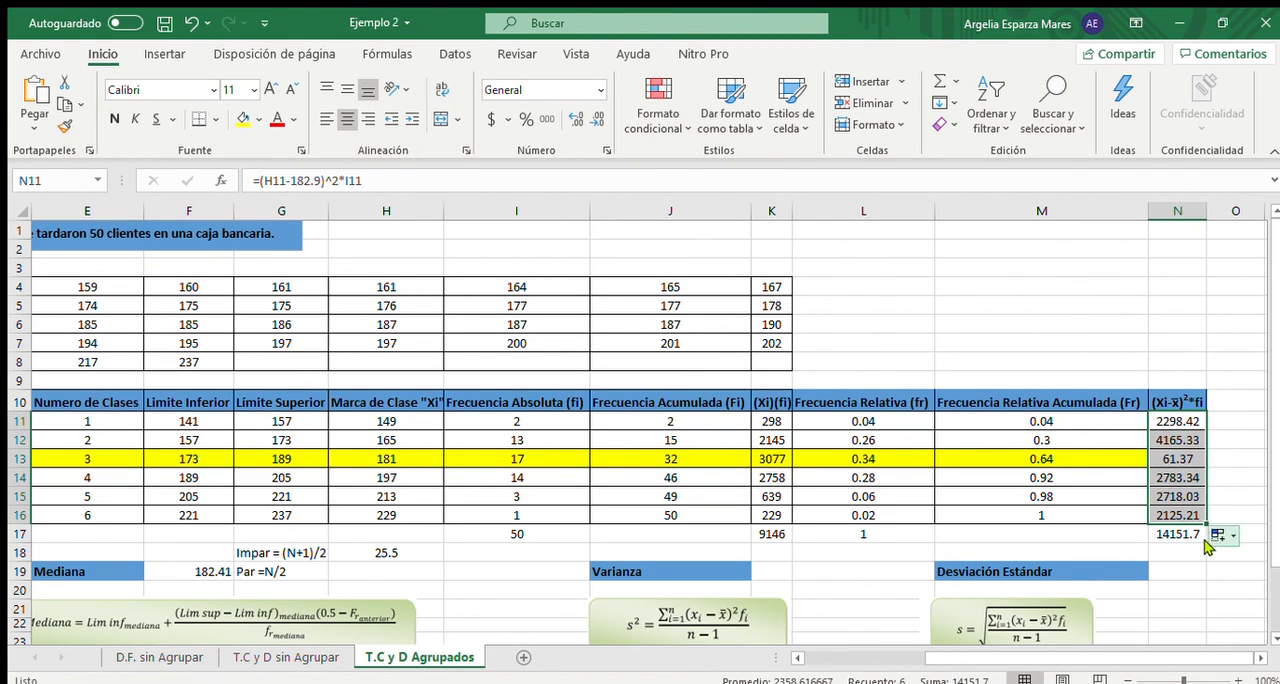
pyautogui.click(1202, 556)
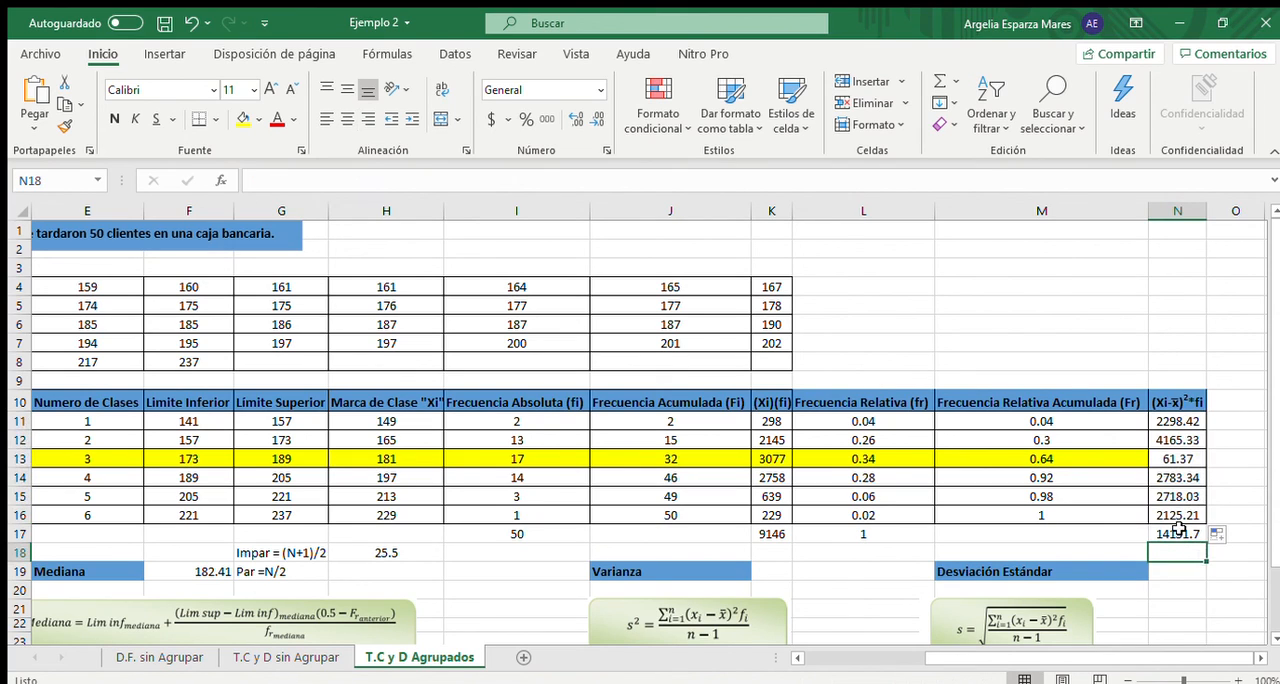
pyautogui.click(1180, 534)
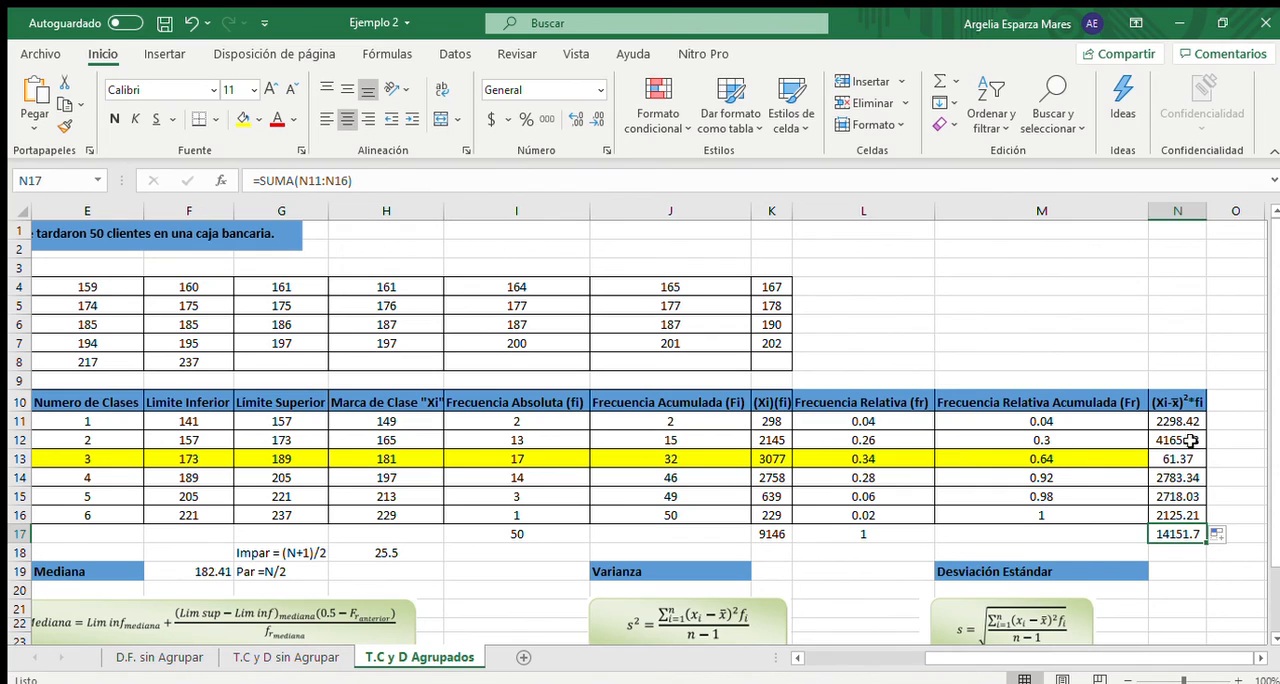
pyautogui.click(1180, 456)
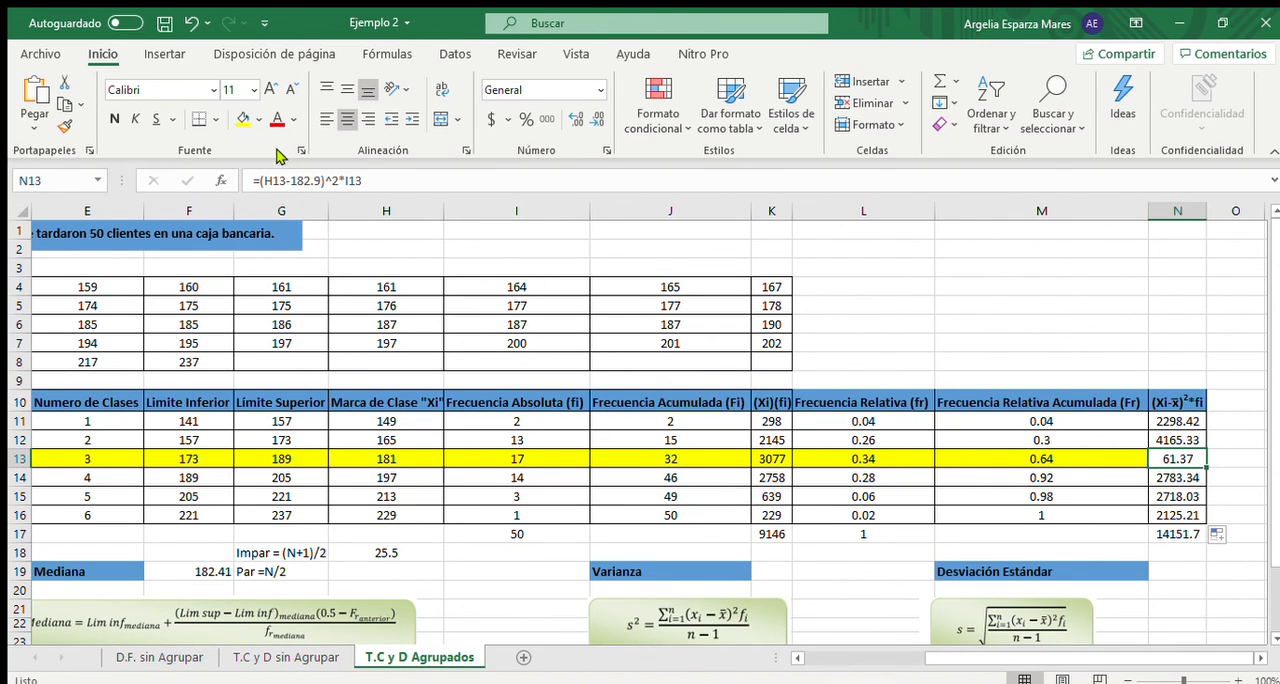
pyautogui.click(1165, 606)
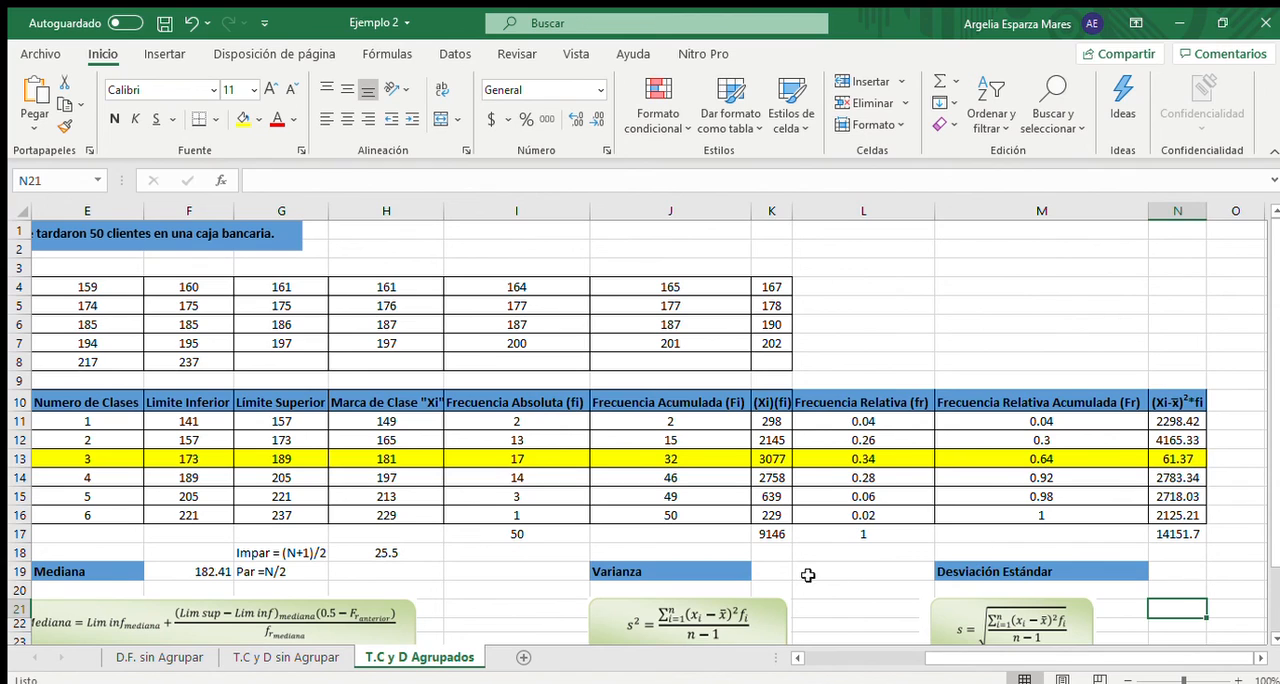
# - Calculate the Varianza in K19 with the formula =N17/(50-1)
pyautogui.click(777, 570)
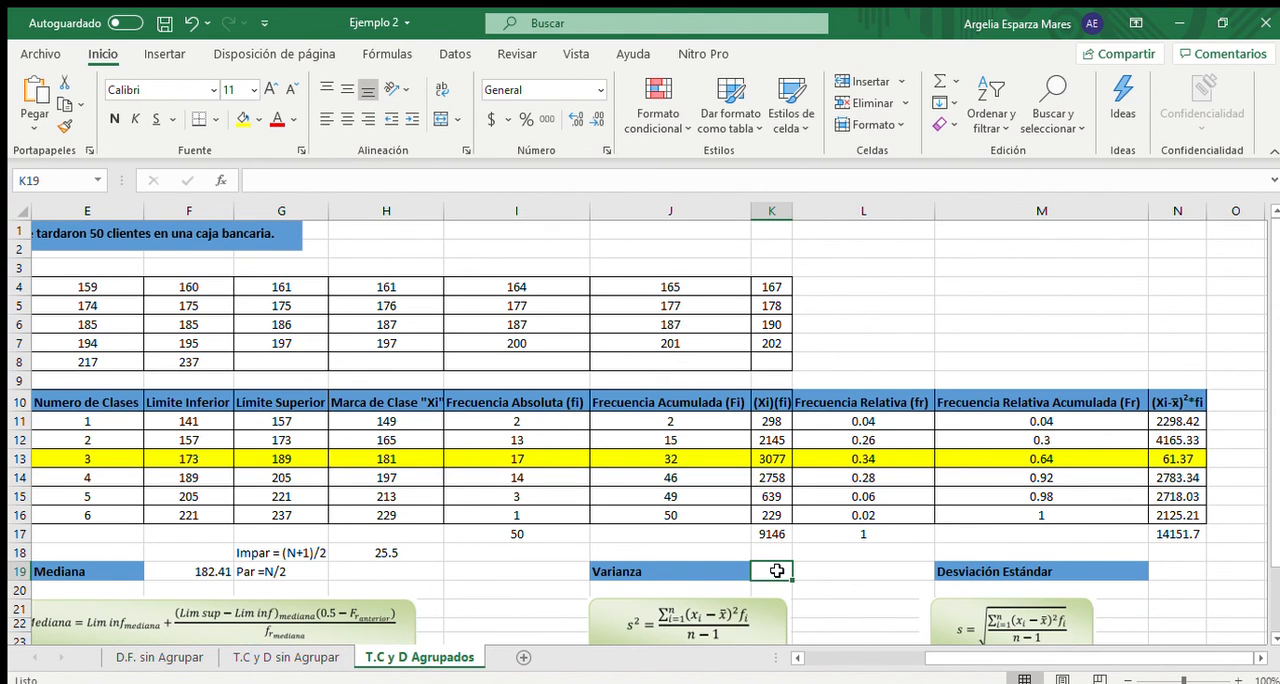
pyautogui.write('=')
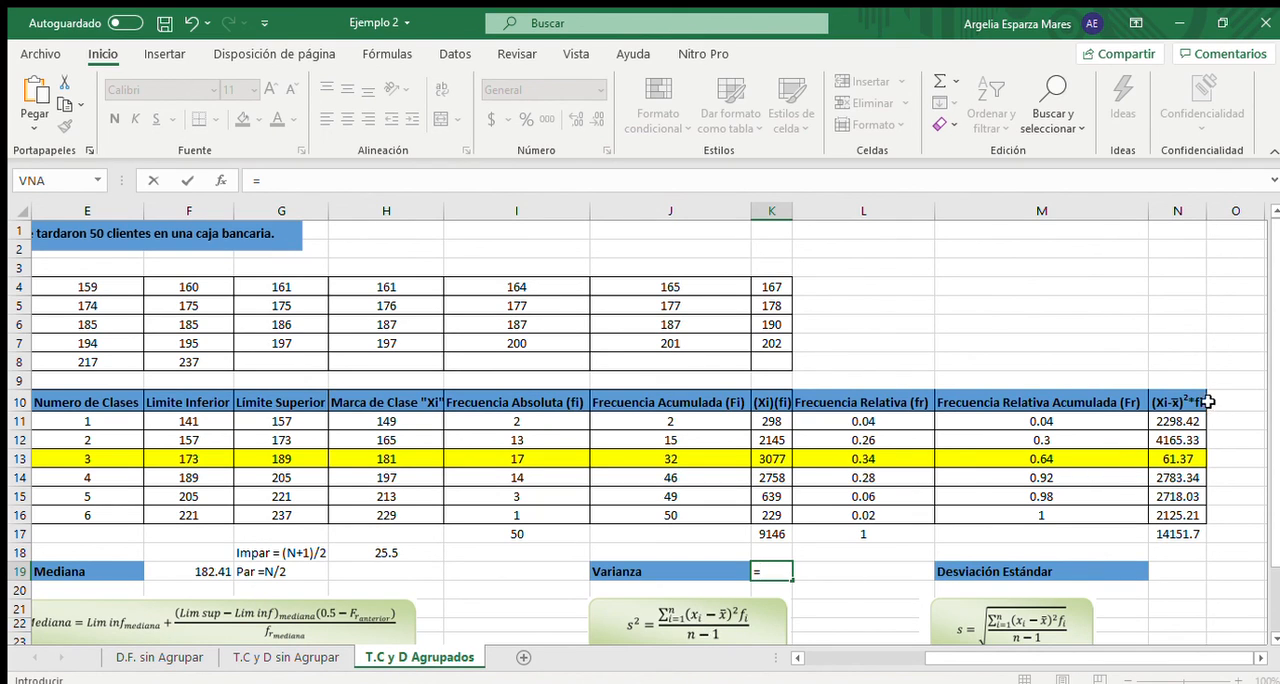
pyautogui.click(1195, 536)
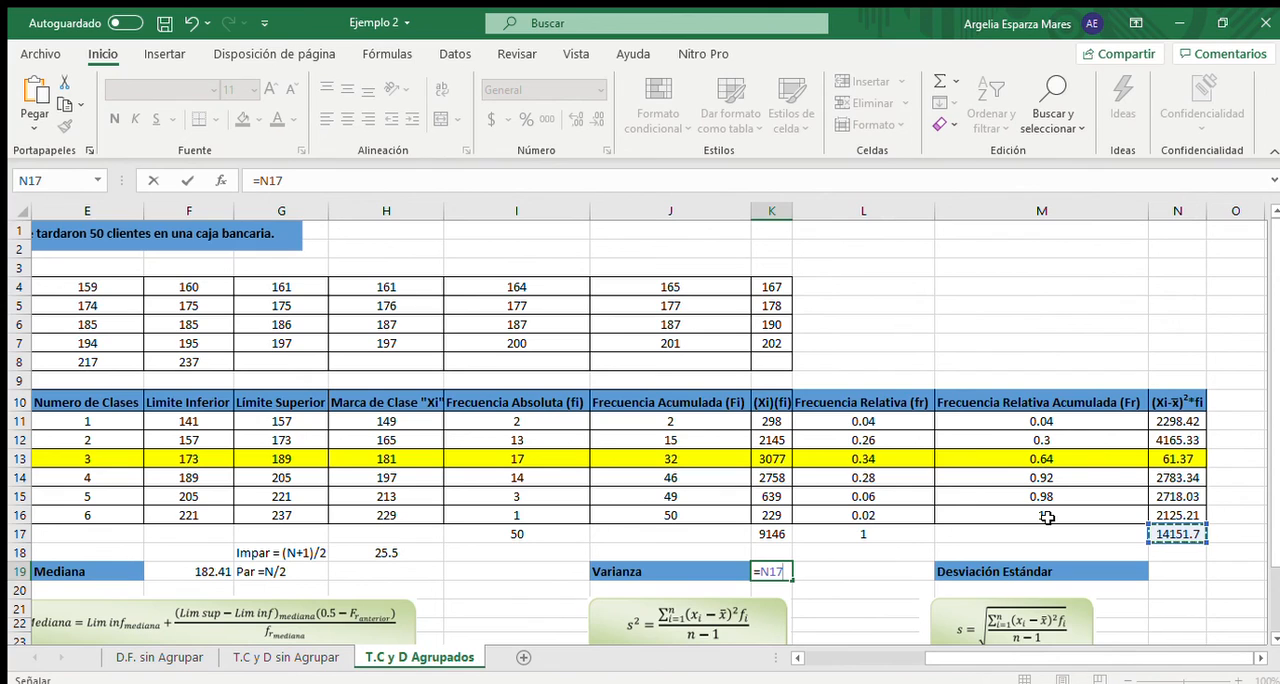
pyautogui.write('/(50')
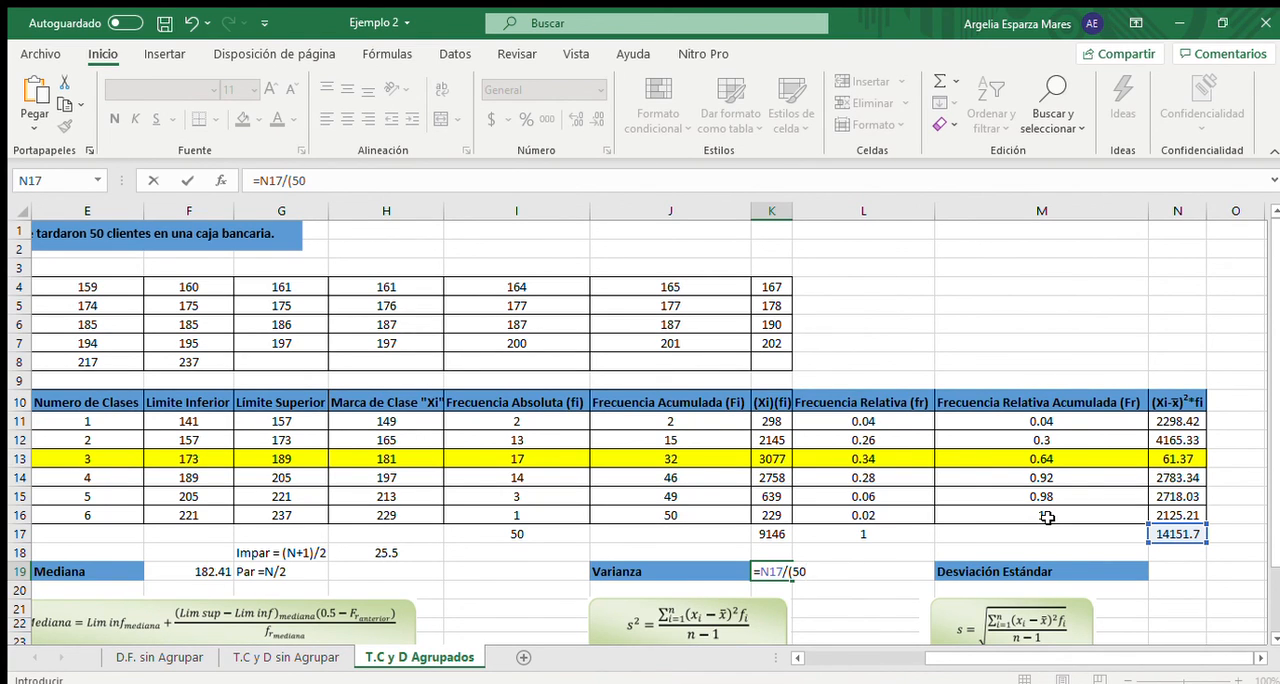
pyautogui.write('-1)')
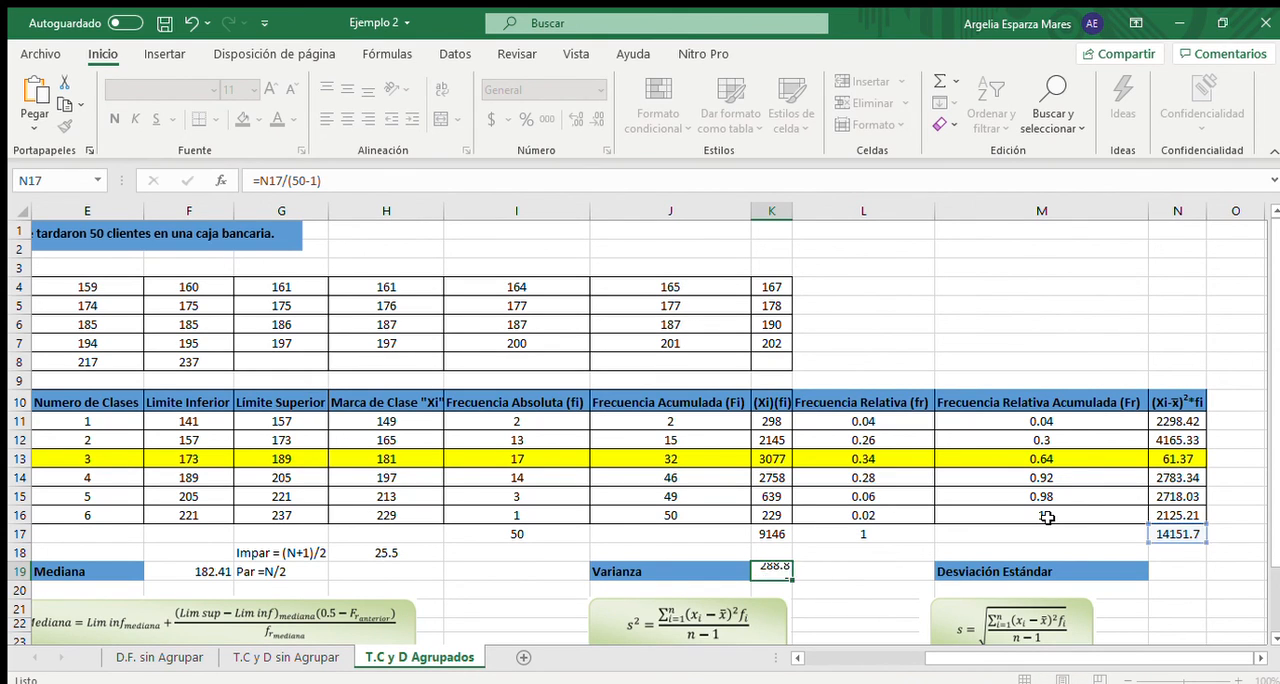
# - Calculate the Desviación Estándar in N19 as the square root of the variance with the formula =RAIZ(K19)
pyautogui.press('Return')
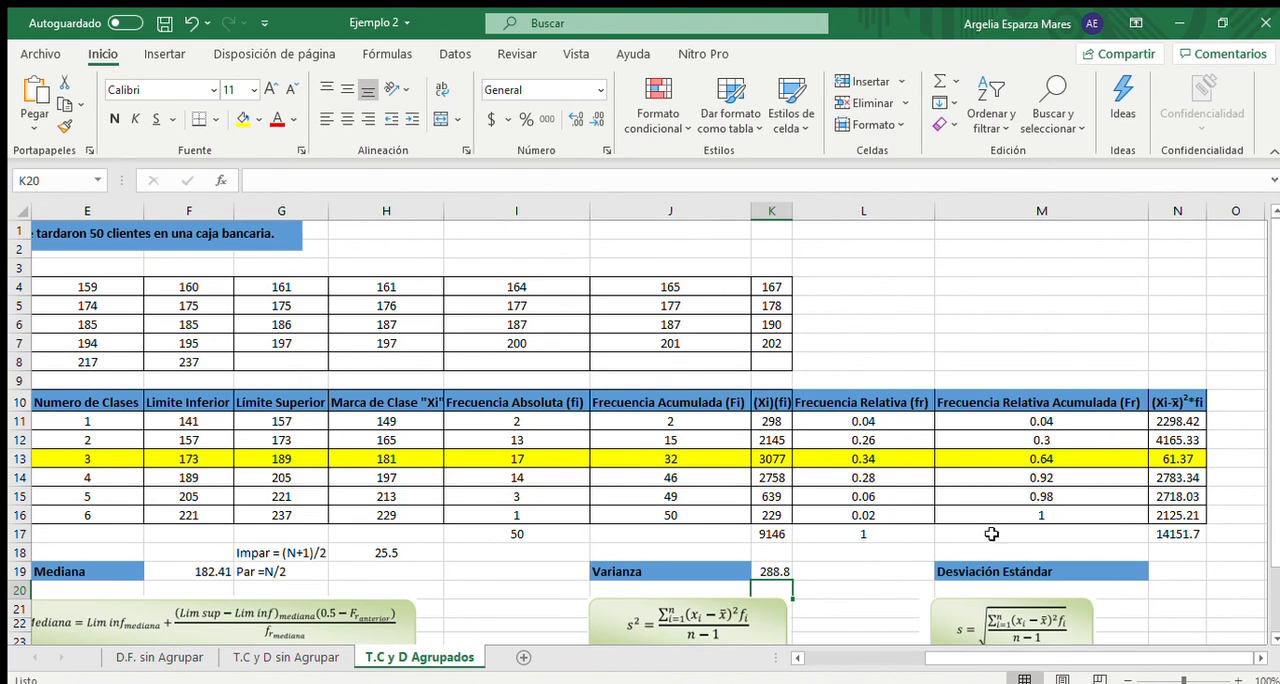
pyautogui.click(1176, 567)
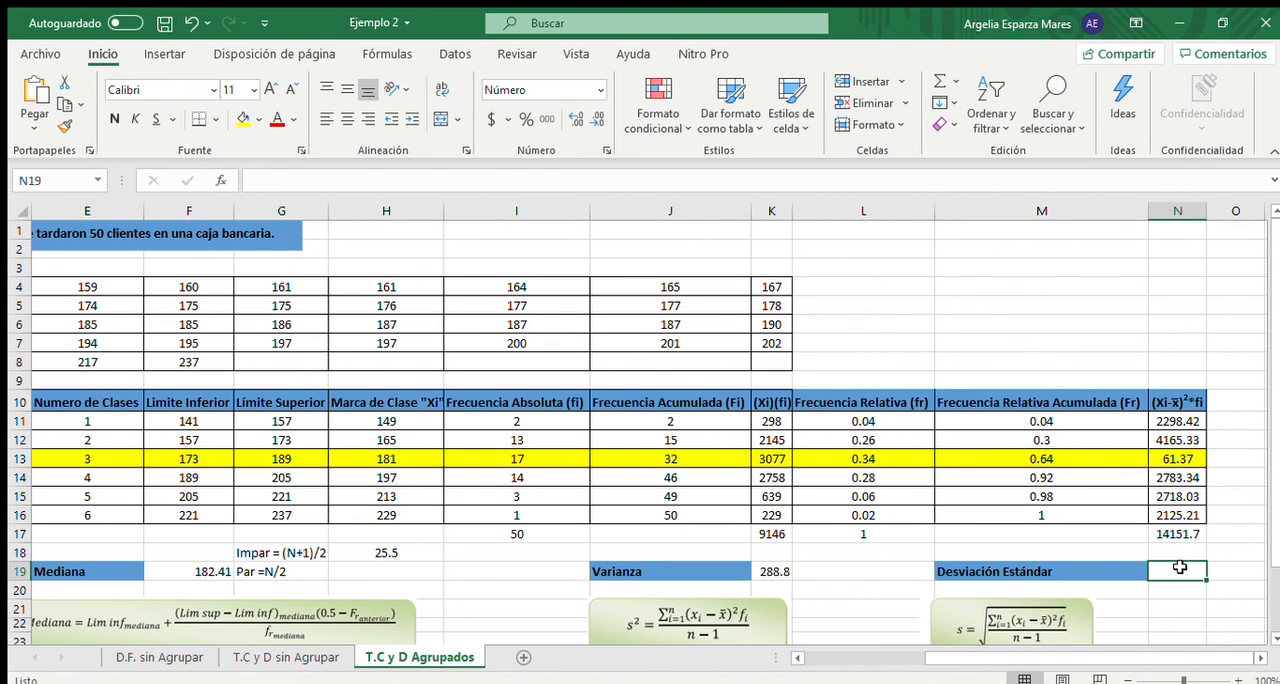
pyautogui.write('=')
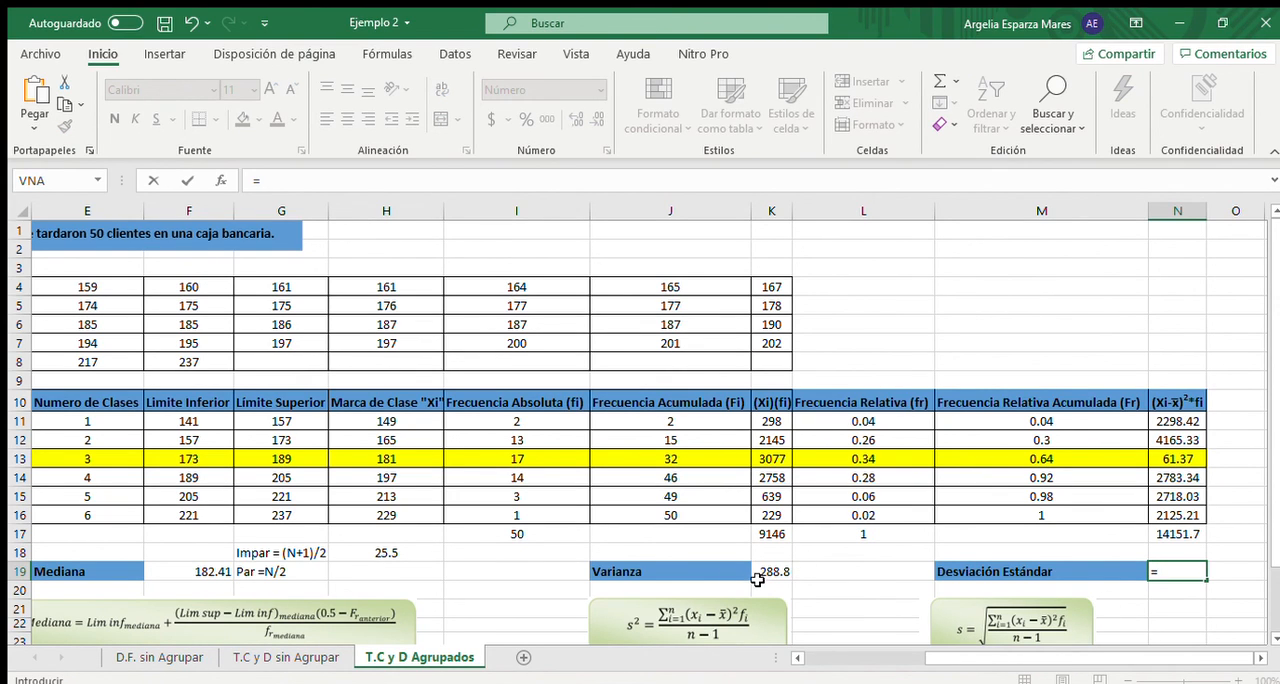
pyautogui.write('raiz')
pyautogui.press('Tab')
pyautogui.click(777, 570)
pyautogui.write(')')
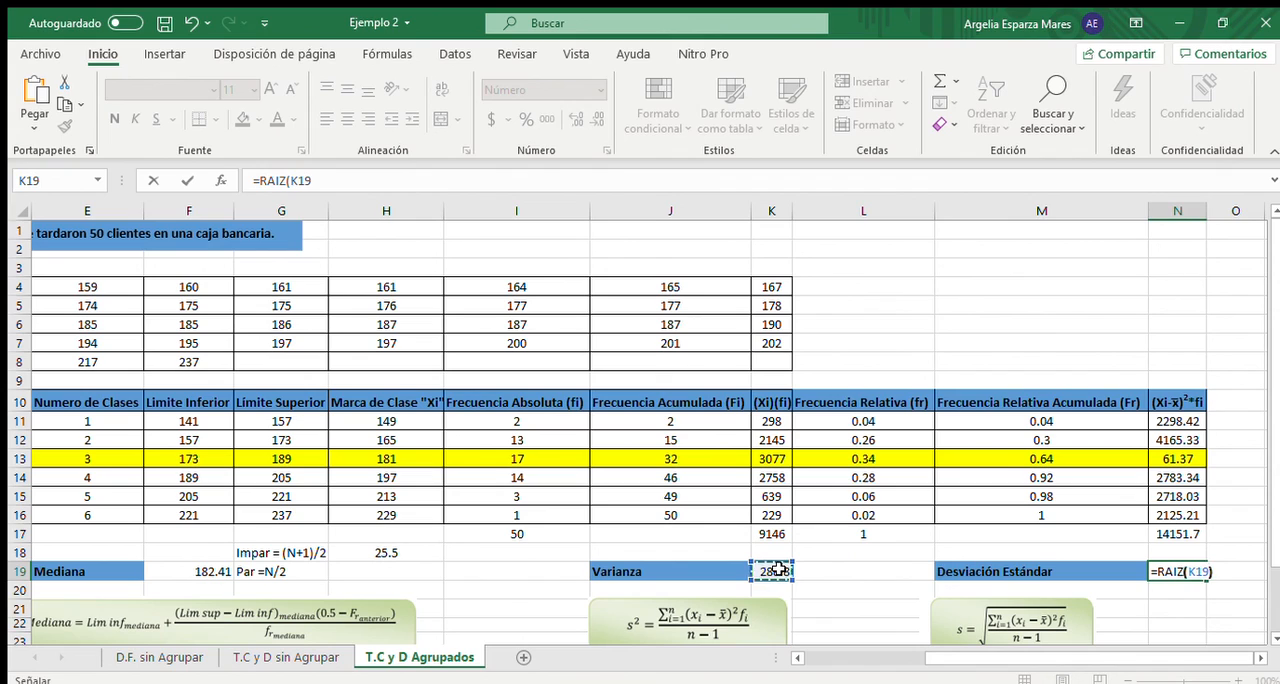
pyautogui.press('Return')
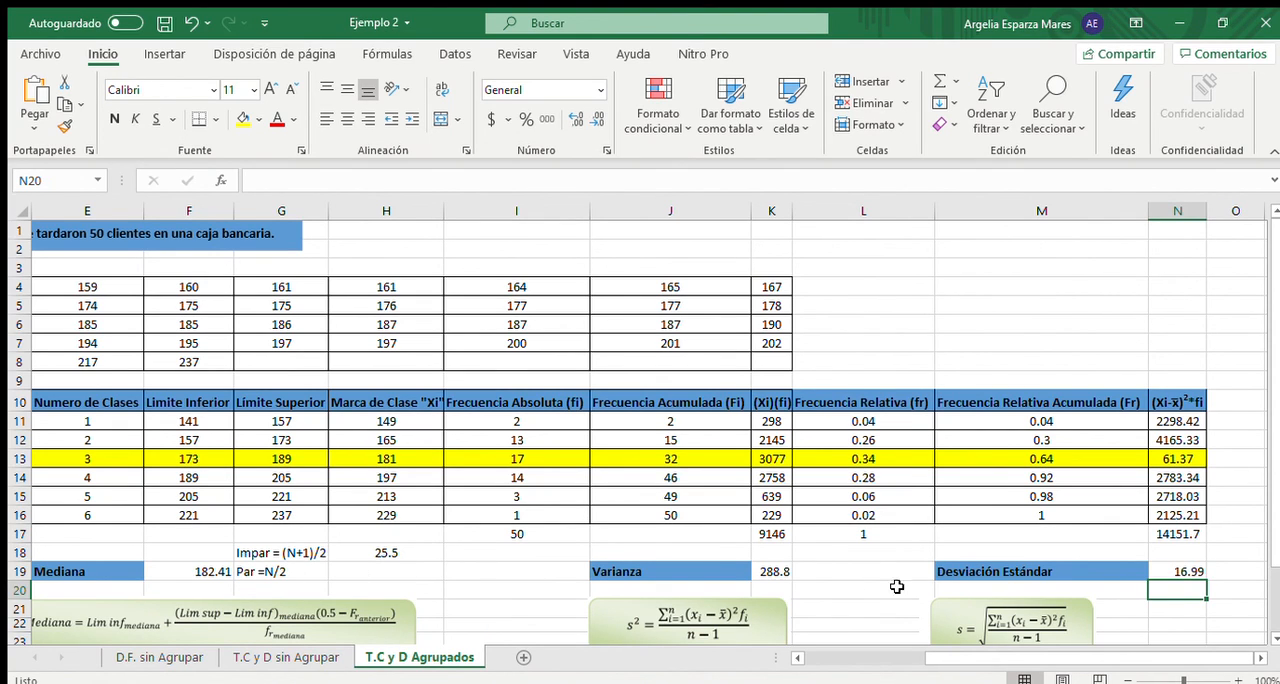
pyautogui.click(1186, 570)
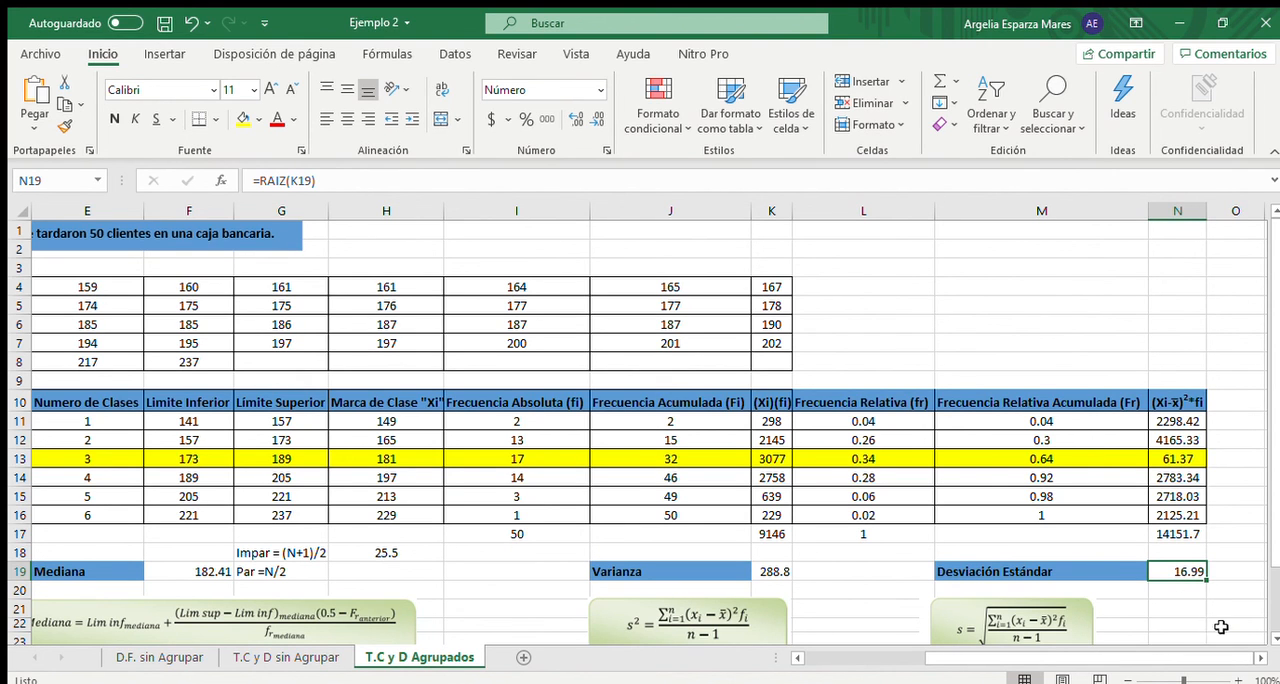
pyautogui.scroll(-1, 1222, 632)
pyautogui.moveTo(1188, 658); pyautogui.dragTo(1063, 657)
pyautogui.scroll(1, 845, 540)
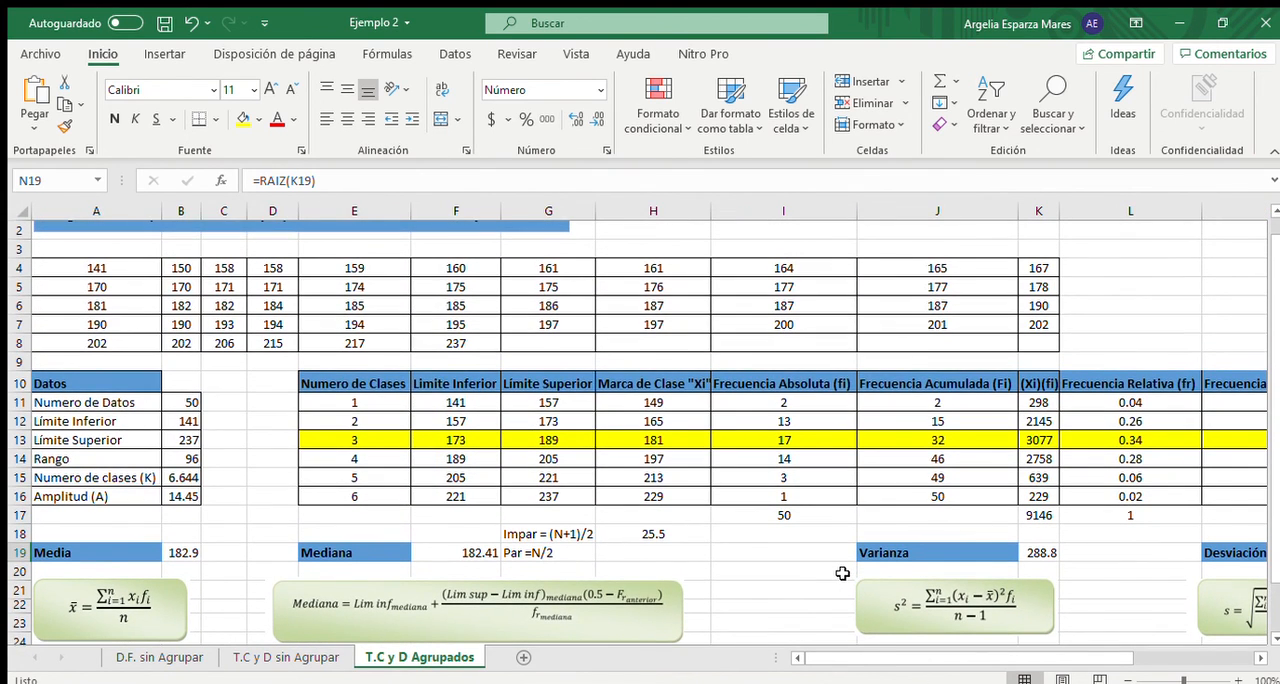